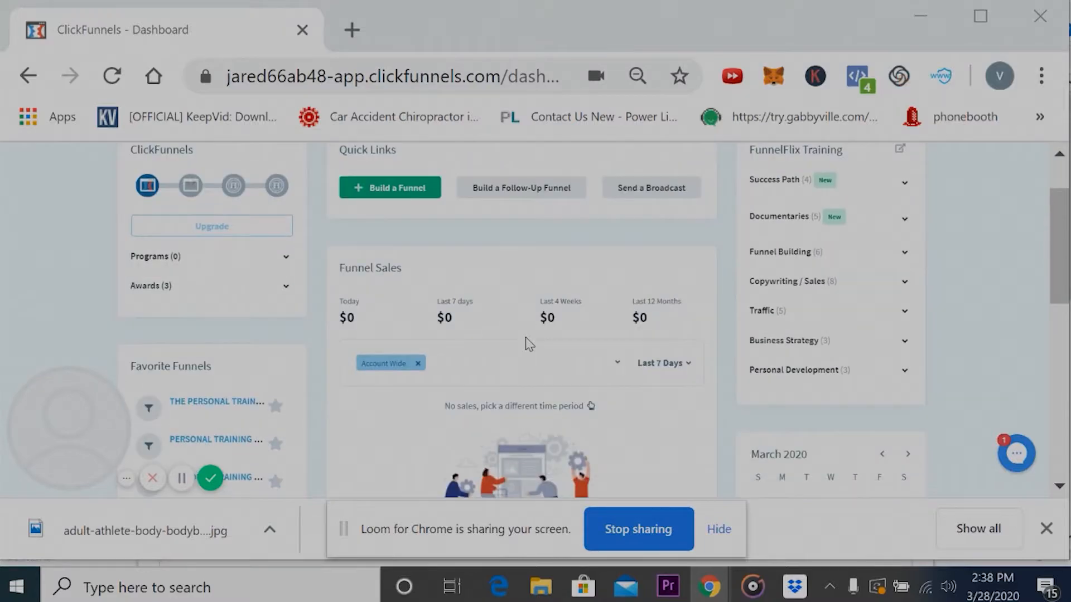
- Open the account's list of funnels and look through the existing ones
{"action": "mouse_move", "coordinate": [616, 171]}
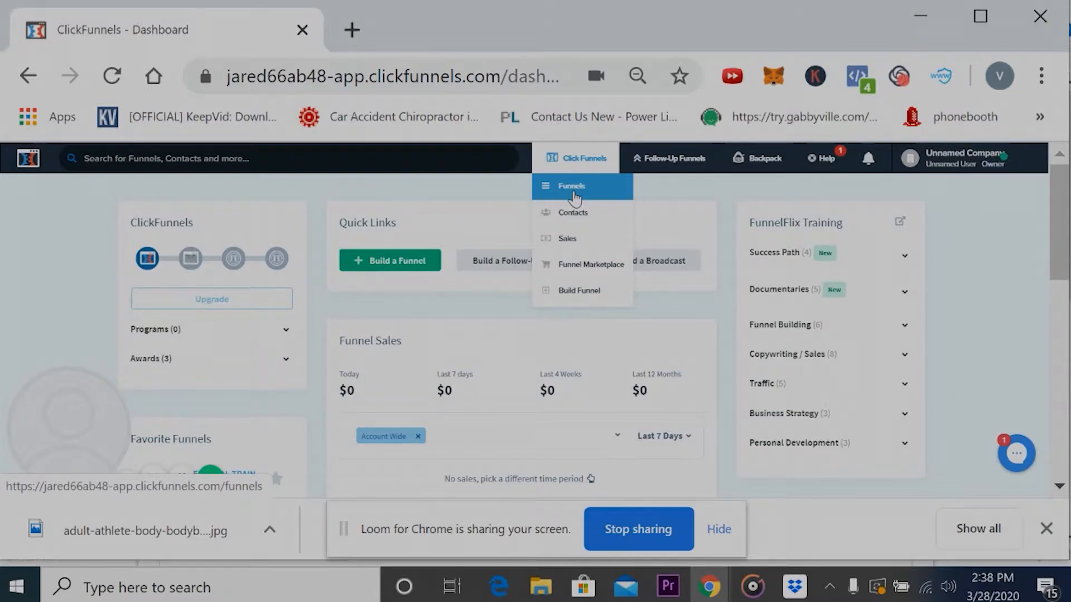
{"action": "left_click", "coordinate": [575, 193]}
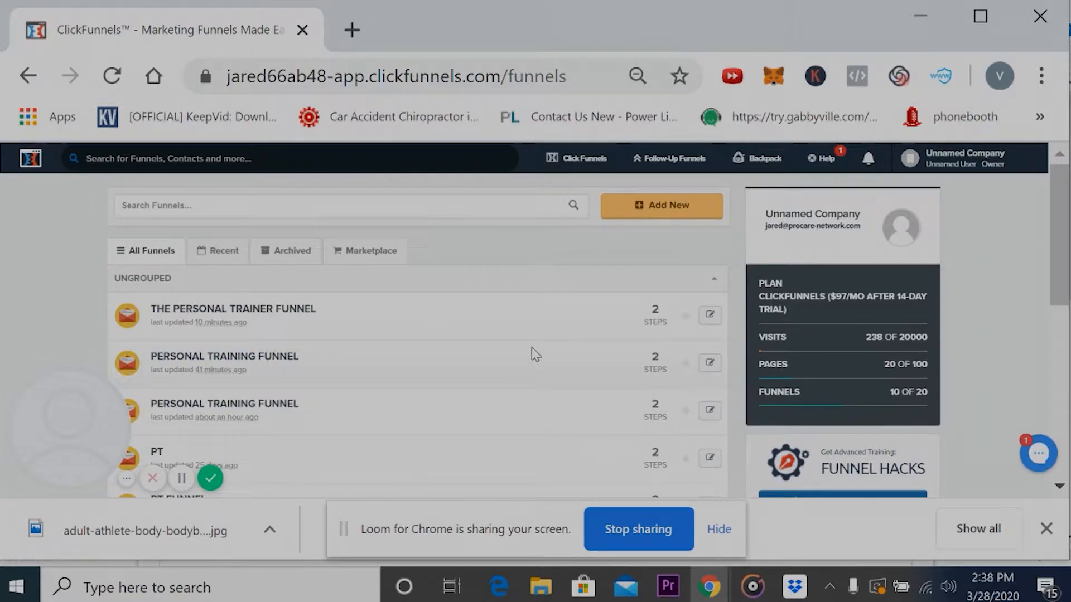
{"action": "mouse_move", "coordinate": [65, 401]}
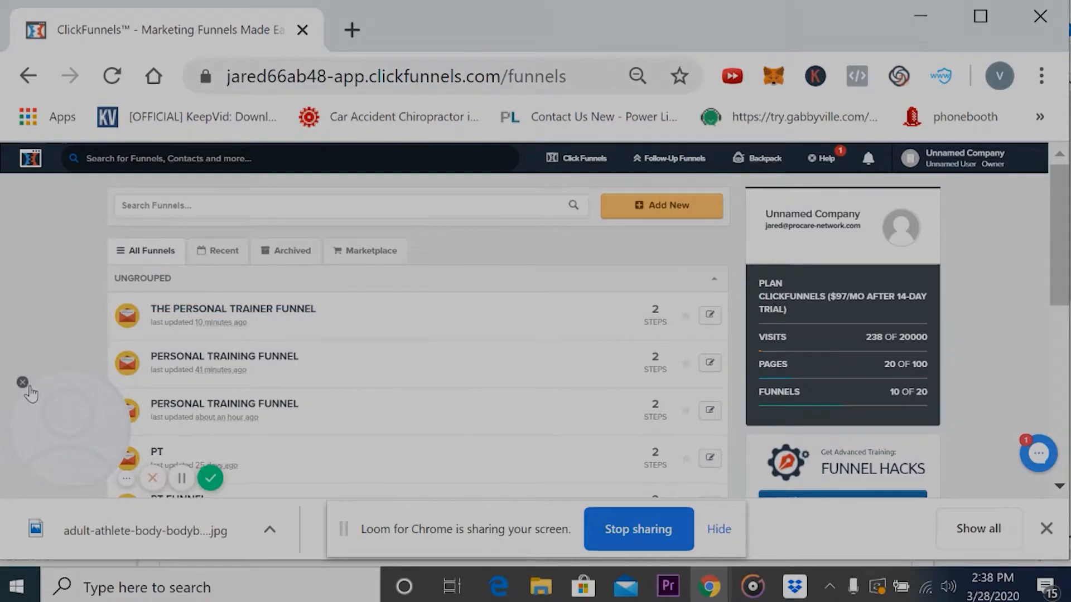
{"action": "left_click", "coordinate": [22, 382]}
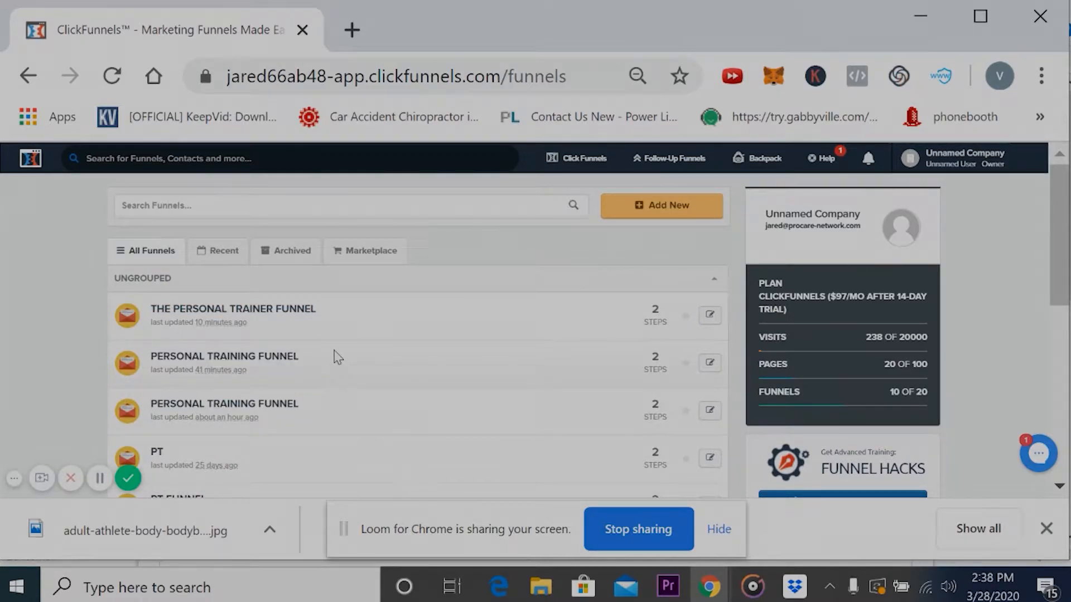
{"action": "scroll", "coordinate": [338, 357], "scroll_direction": "down", "scroll_amount": 5}
{"action": "scroll", "coordinate": [337, 357], "scroll_direction": "up", "scroll_amount": 2}
{"action": "scroll", "coordinate": [335, 358], "scroll_direction": "down", "scroll_amount": 4}
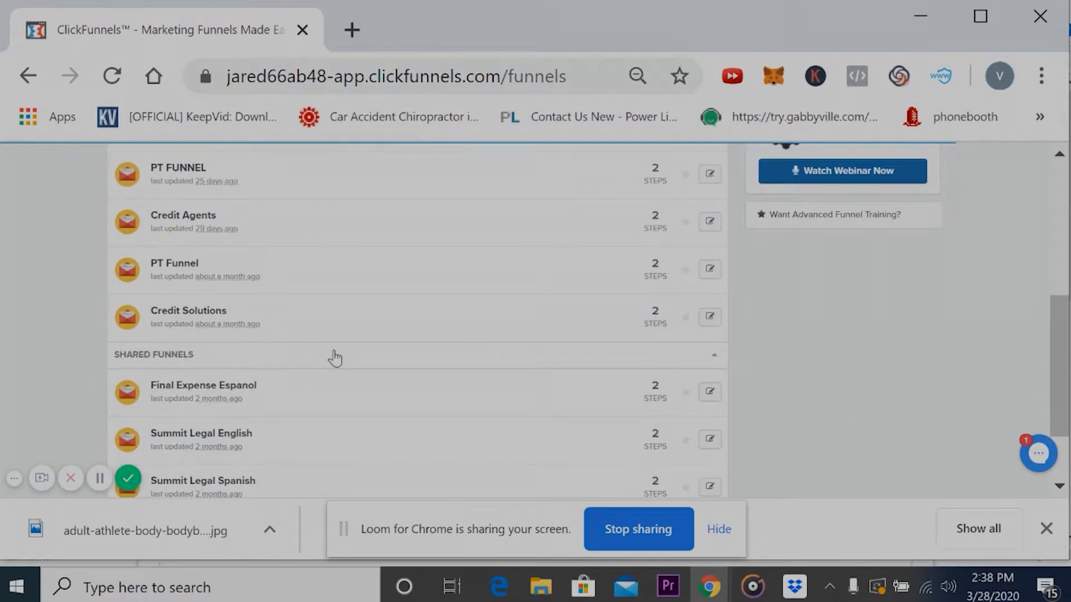
{"action": "scroll", "coordinate": [335, 357], "scroll_direction": "up", "scroll_amount": 6}
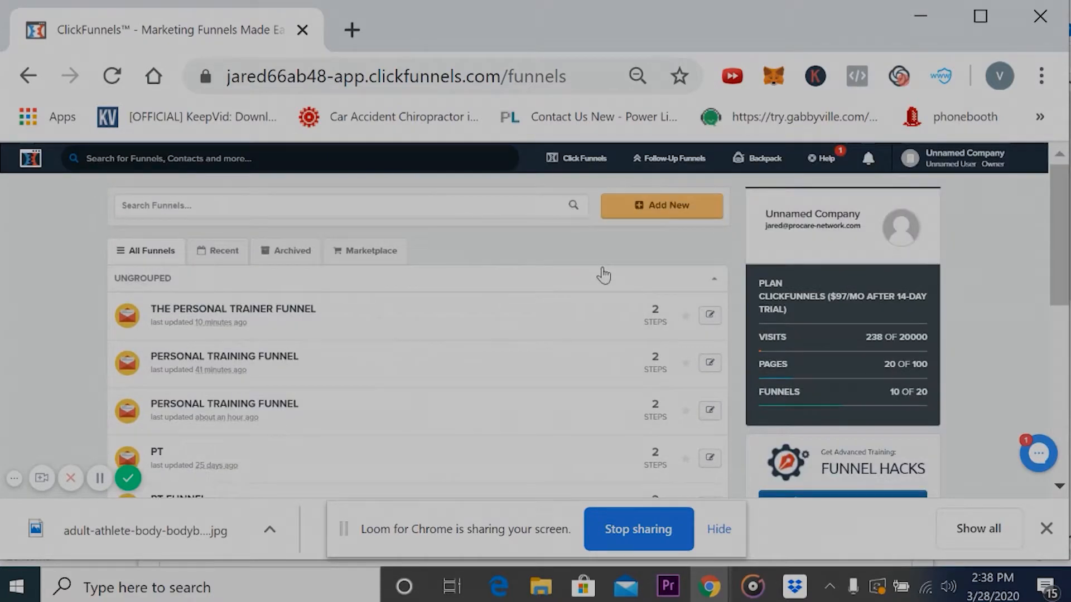
- Create a new funnel with the Collect Emails goal and name it "personal training funnel"
{"action": "left_click", "coordinate": [638, 204]}
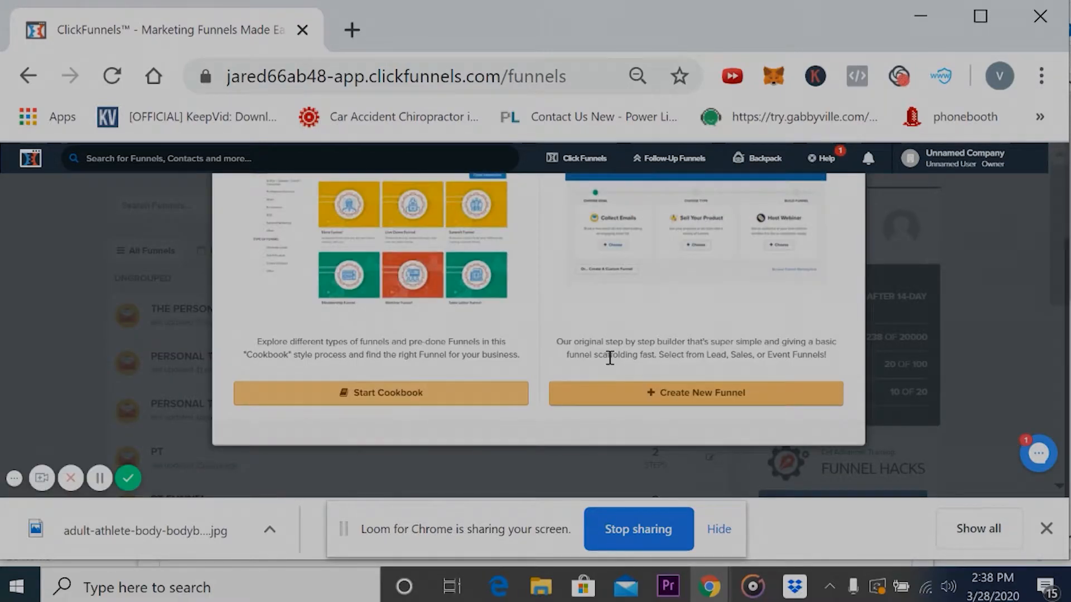
{"action": "left_click", "coordinate": [701, 400]}
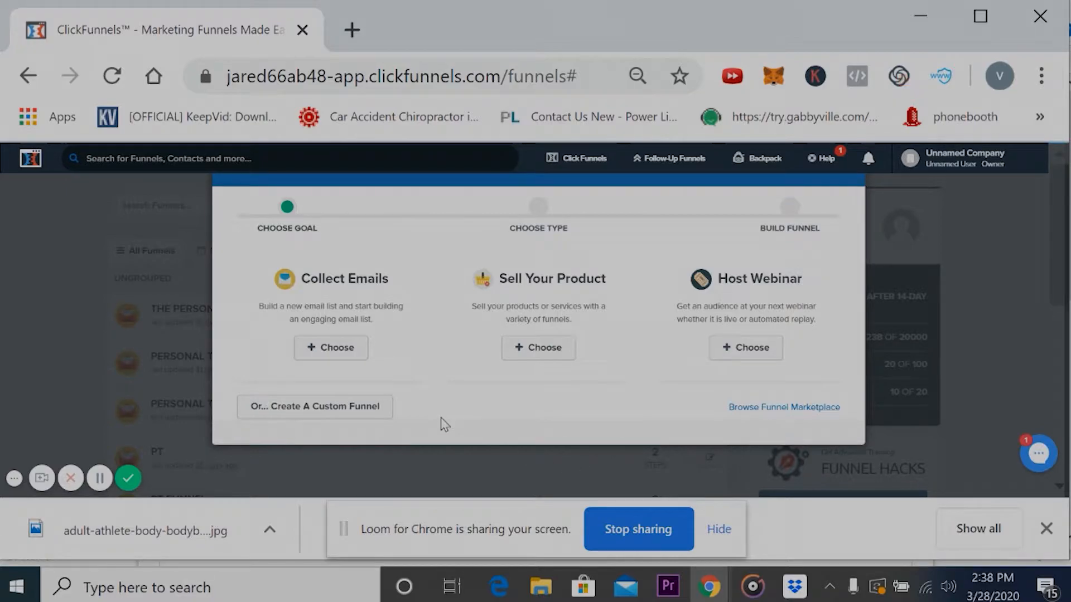
{"action": "left_click", "coordinate": [342, 343]}
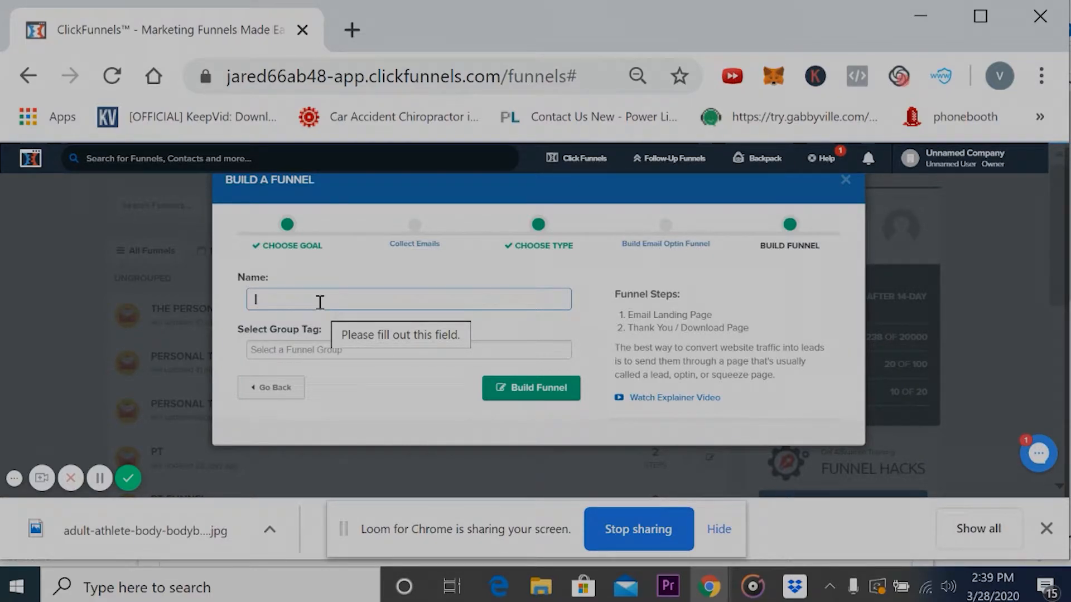
{"action": "type", "text": "dersonal training funnel"}
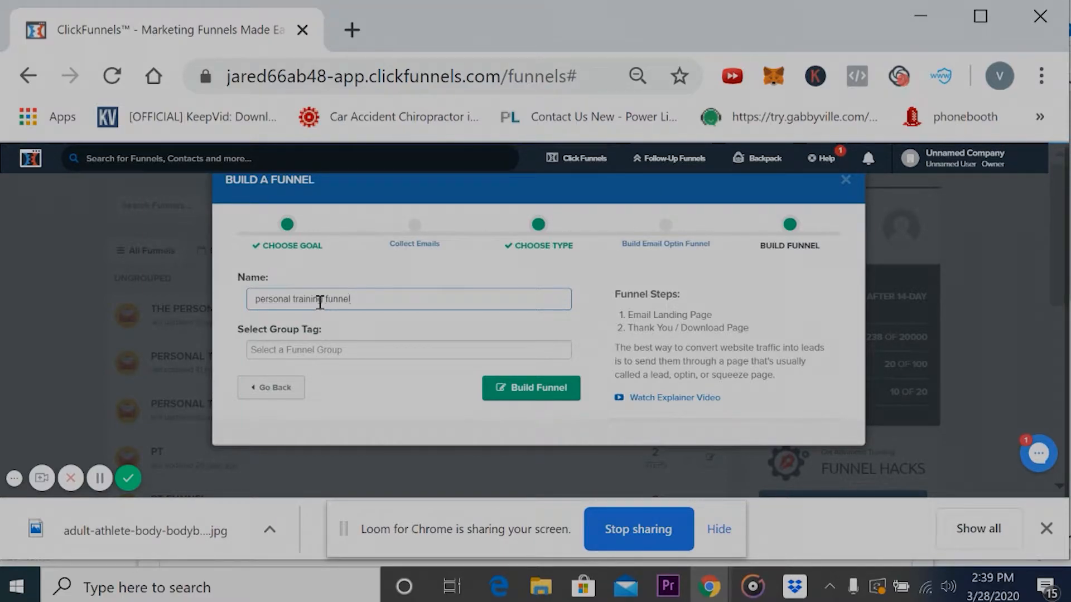
{"action": "left_click", "coordinate": [553, 395]}
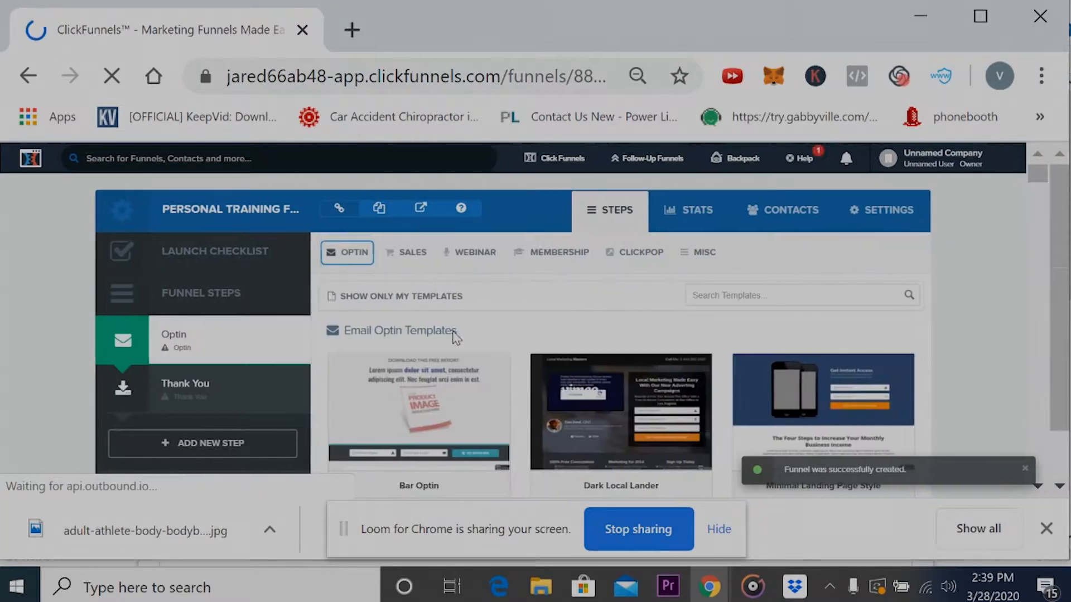
- Browse the email optin templates available for the Optin step
{"action": "scroll", "coordinate": [455, 371], "scroll_direction": "down", "scroll_amount": 3}
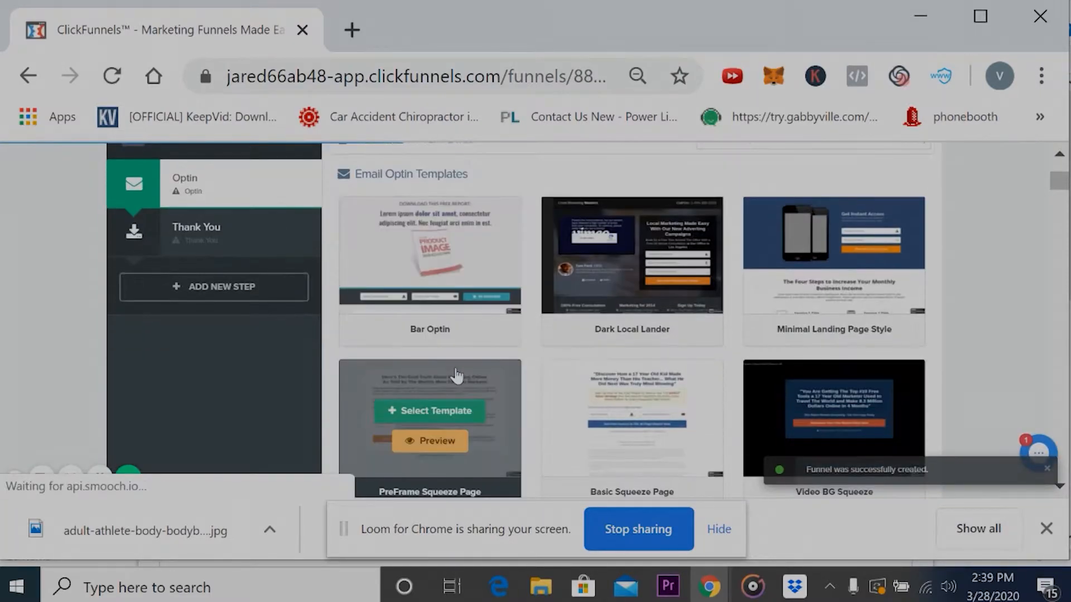
{"action": "mouse_move", "coordinate": [838, 251]}
{"action": "mouse_move", "coordinate": [521, 302]}
{"action": "scroll", "coordinate": [520, 303], "scroll_direction": "down", "scroll_amount": 3}
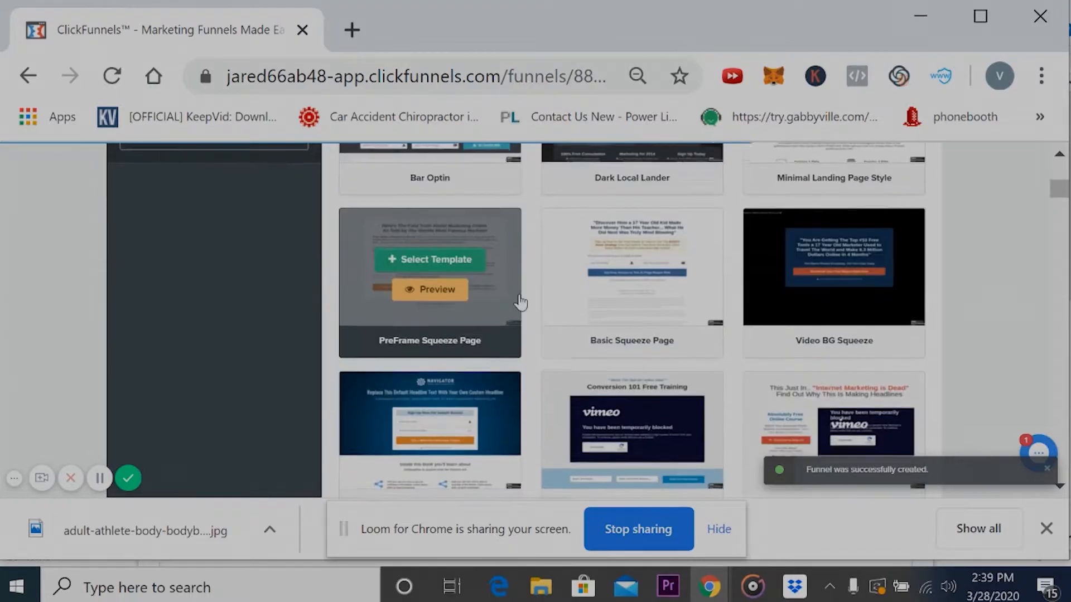
{"action": "scroll", "coordinate": [497, 364], "scroll_direction": "down", "scroll_amount": 3}
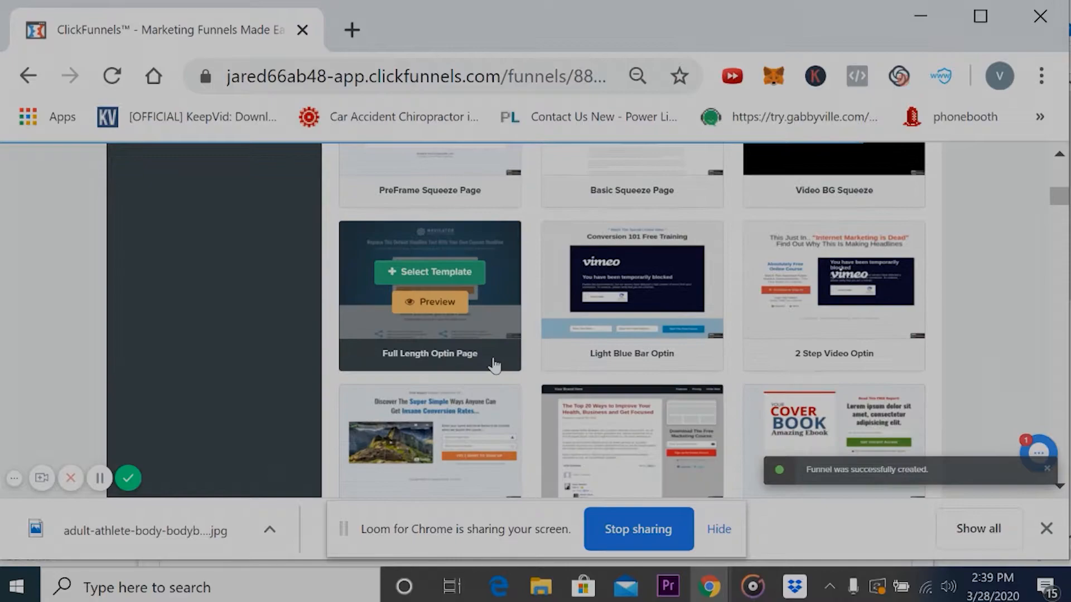
{"action": "mouse_move", "coordinate": [519, 428]}
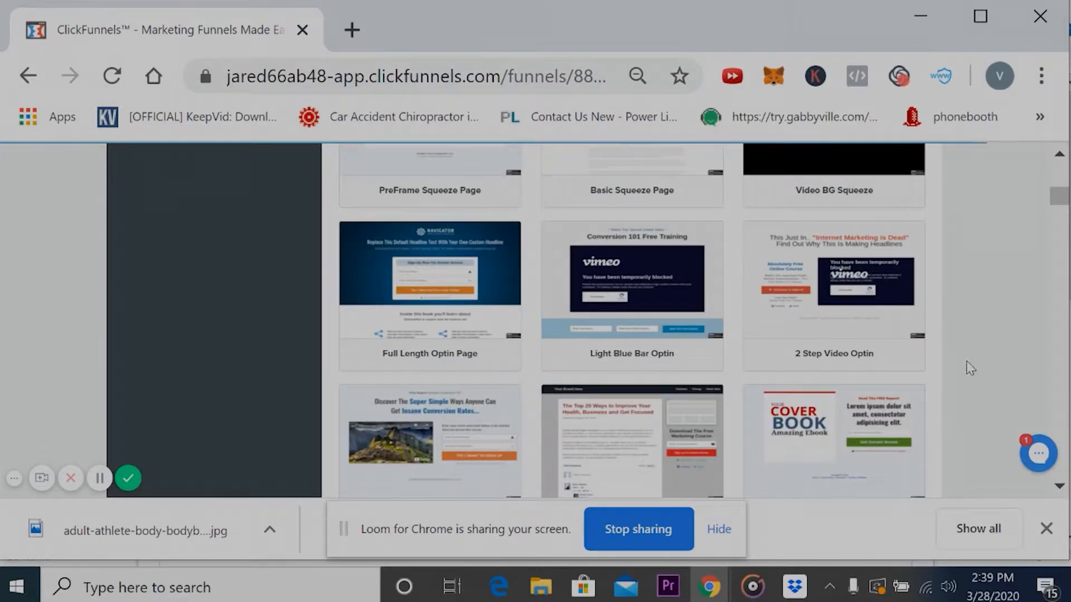
{"action": "scroll", "coordinate": [970, 368], "scroll_direction": "up", "scroll_amount": 2}
{"action": "scroll", "coordinate": [971, 368], "scroll_direction": "up", "scroll_amount": 1}
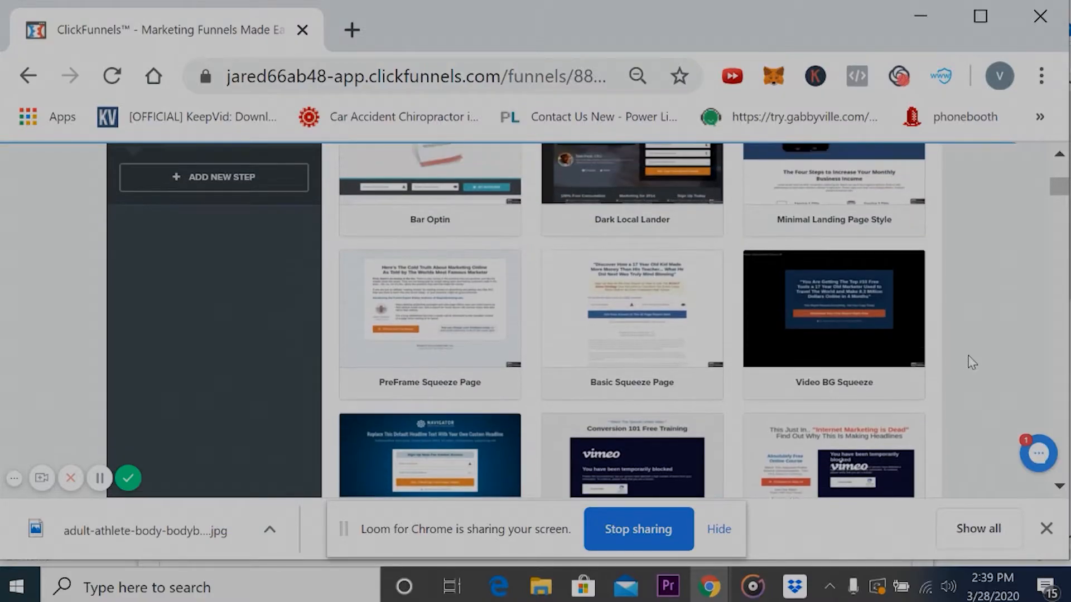
{"action": "scroll", "coordinate": [690, 167], "scroll_direction": "up", "scroll_amount": 4}
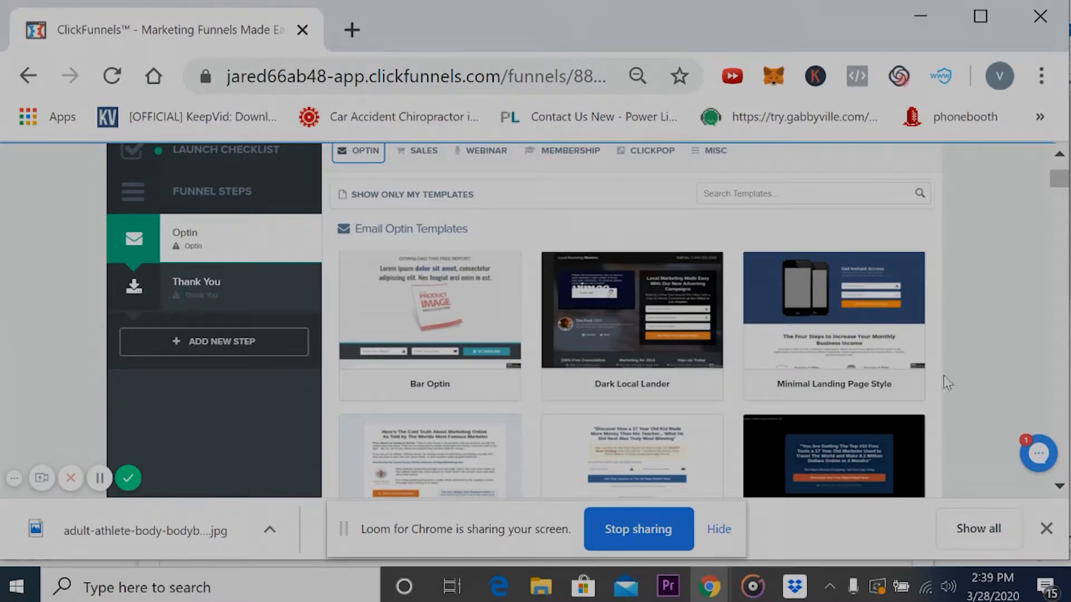
- Apply the Local Lander #2 template to the funnel's Optin step
{"action": "scroll", "coordinate": [519, 379], "scroll_direction": "down", "scroll_amount": 1}
{"action": "scroll", "coordinate": [534, 354], "scroll_direction": "down", "scroll_amount": 5}
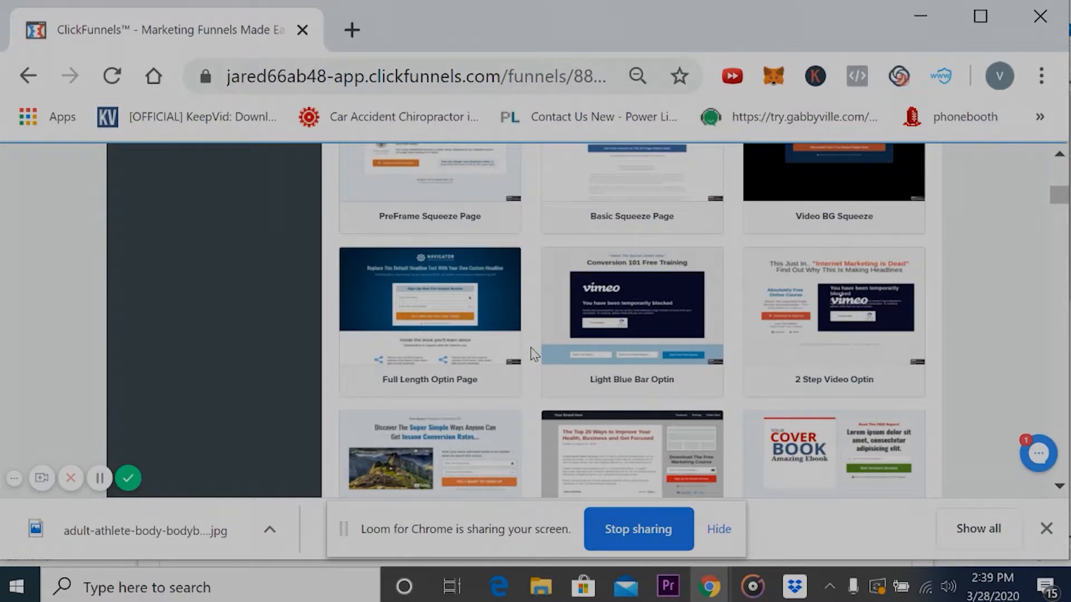
{"action": "scroll", "coordinate": [534, 355], "scroll_direction": "down", "scroll_amount": 8}
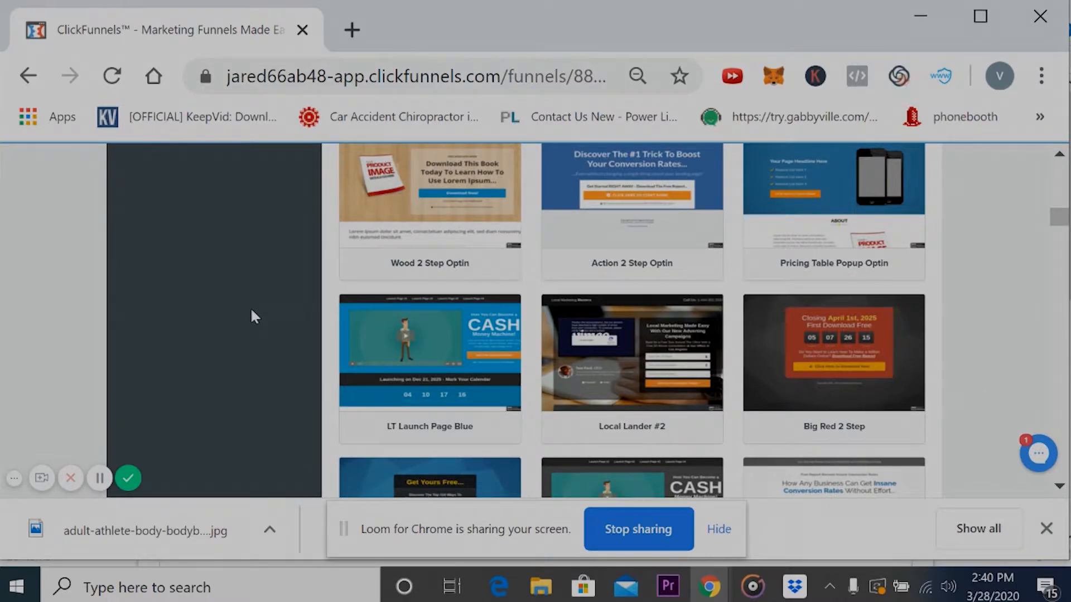
{"action": "mouse_move", "coordinate": [675, 395]}
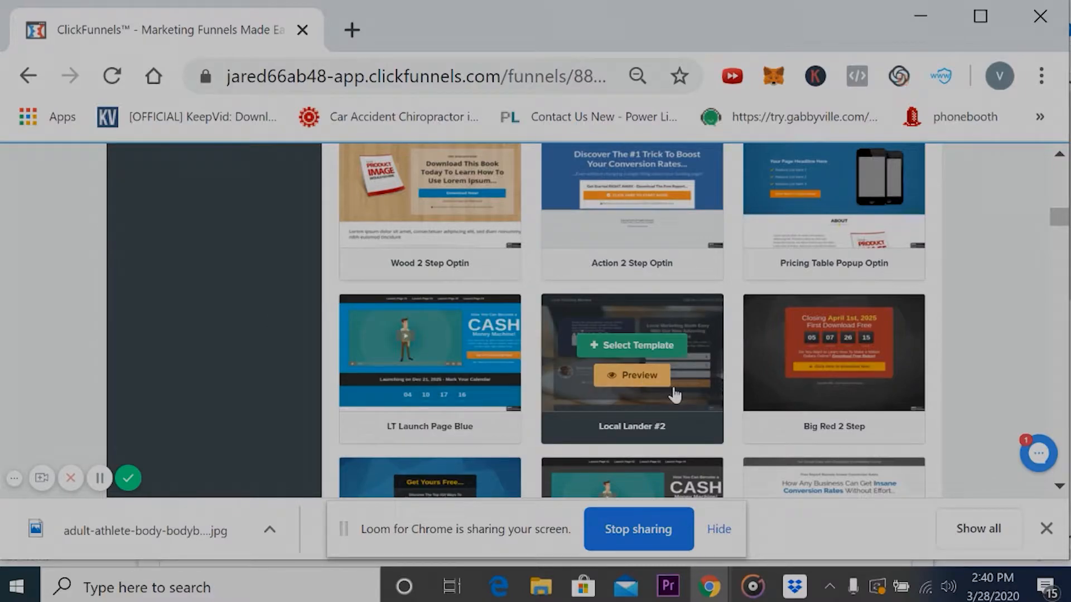
{"action": "left_click", "coordinate": [639, 350]}
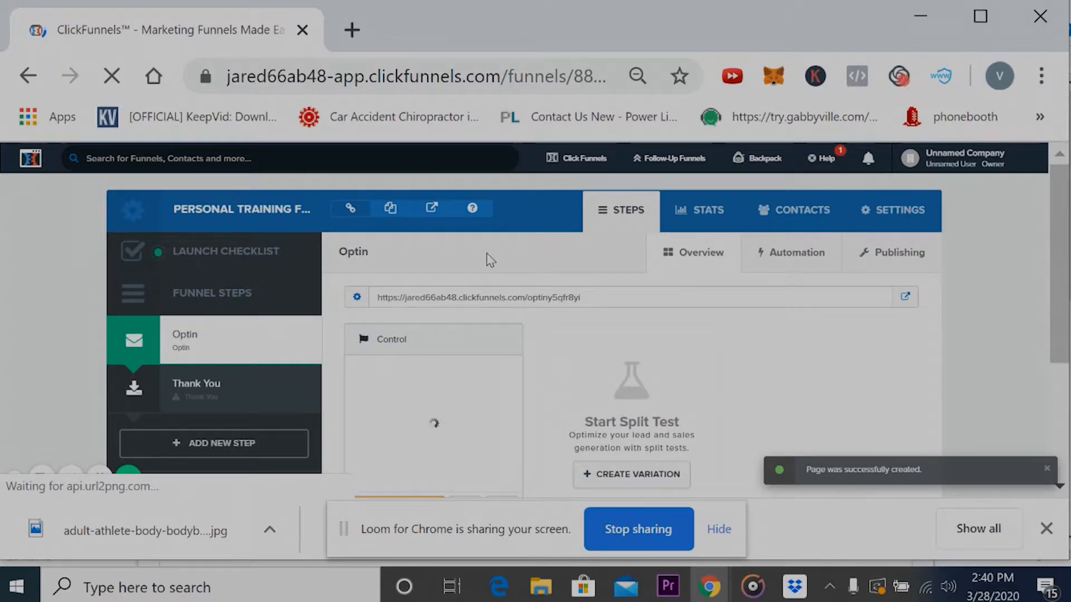
- Open the Optin step's Control page for editing and close the downloads bar
{"action": "scroll", "coordinate": [490, 260], "scroll_direction": "down", "scroll_amount": 2}
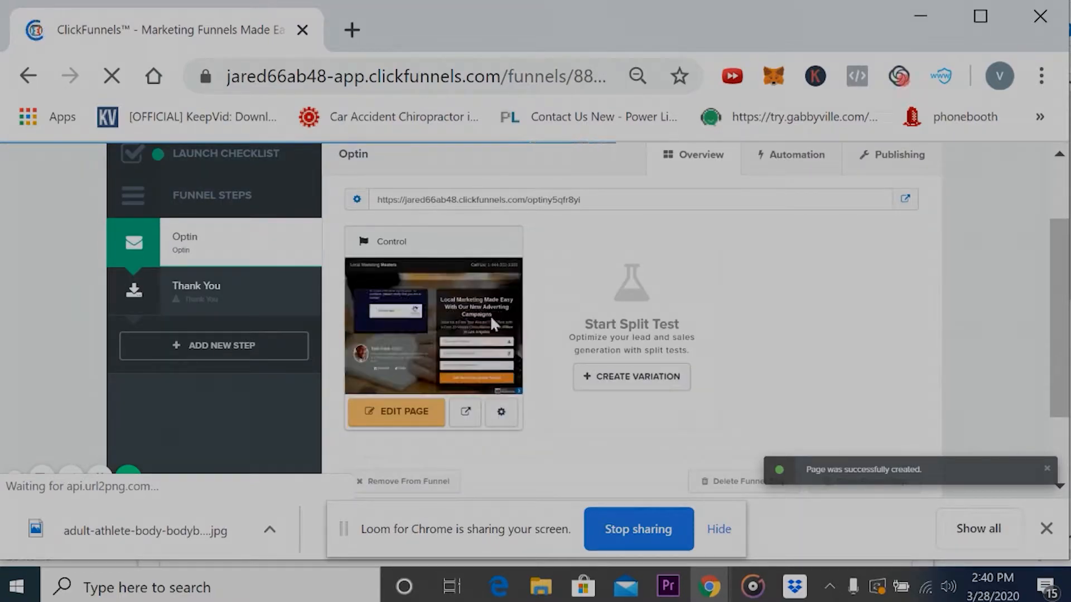
{"action": "scroll", "coordinate": [332, 416], "scroll_direction": "up", "scroll_amount": 2}
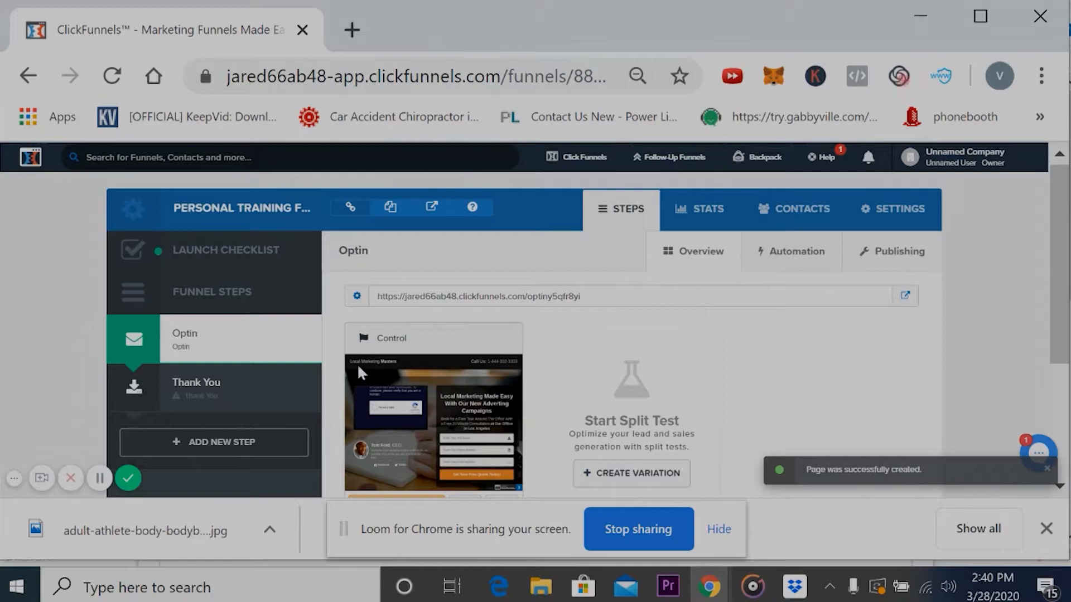
{"action": "scroll", "coordinate": [319, 372], "scroll_direction": "down", "scroll_amount": 2}
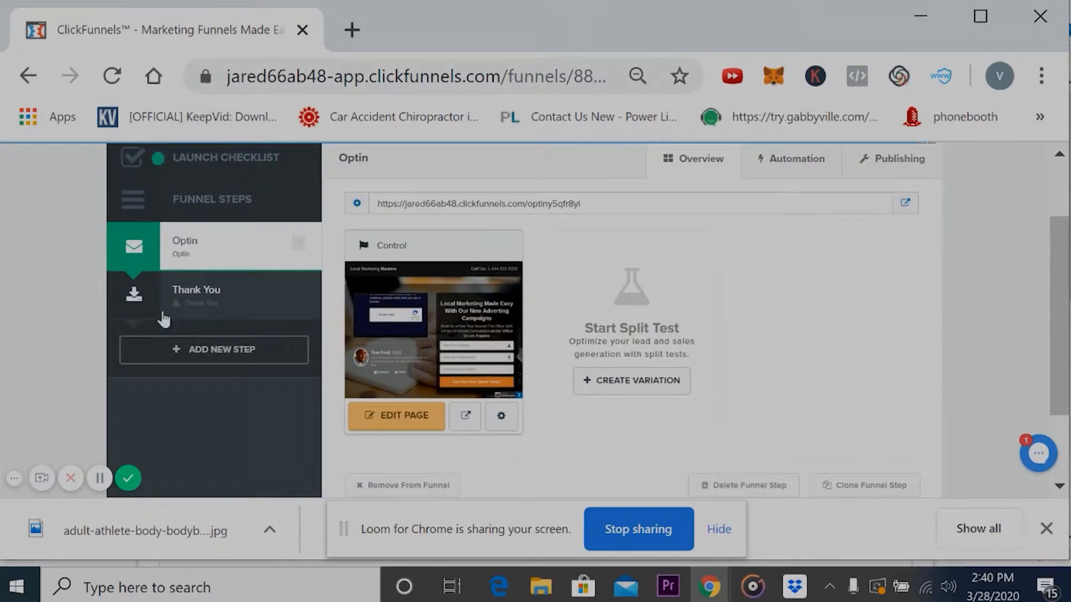
{"action": "scroll", "coordinate": [194, 170], "scroll_direction": "up", "scroll_amount": 2}
{"action": "scroll", "coordinate": [194, 170], "scroll_direction": "down", "scroll_amount": 2}
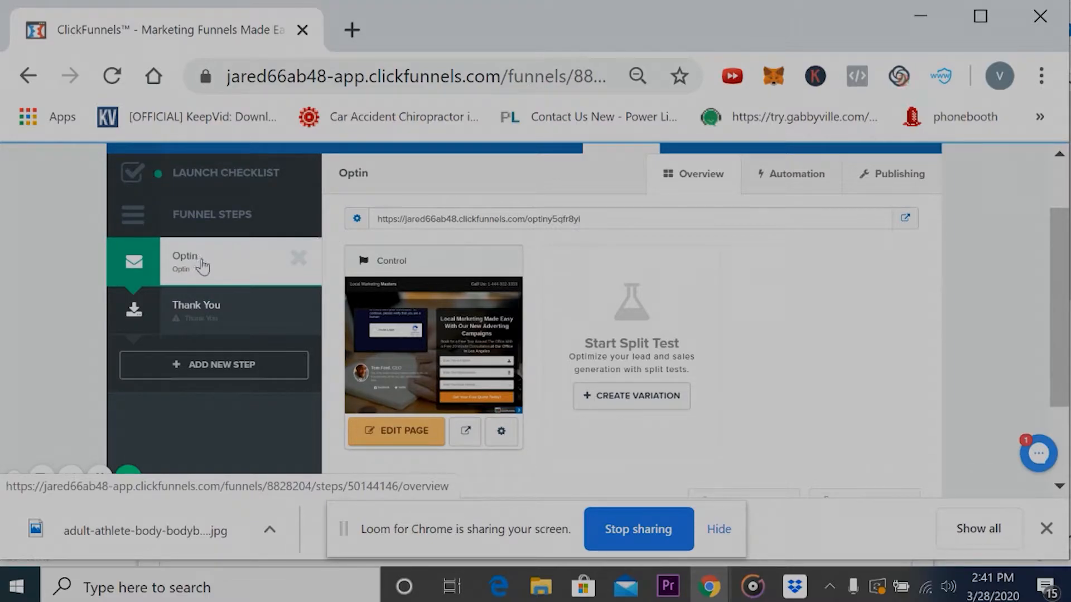
{"action": "left_click", "coordinate": [413, 435]}
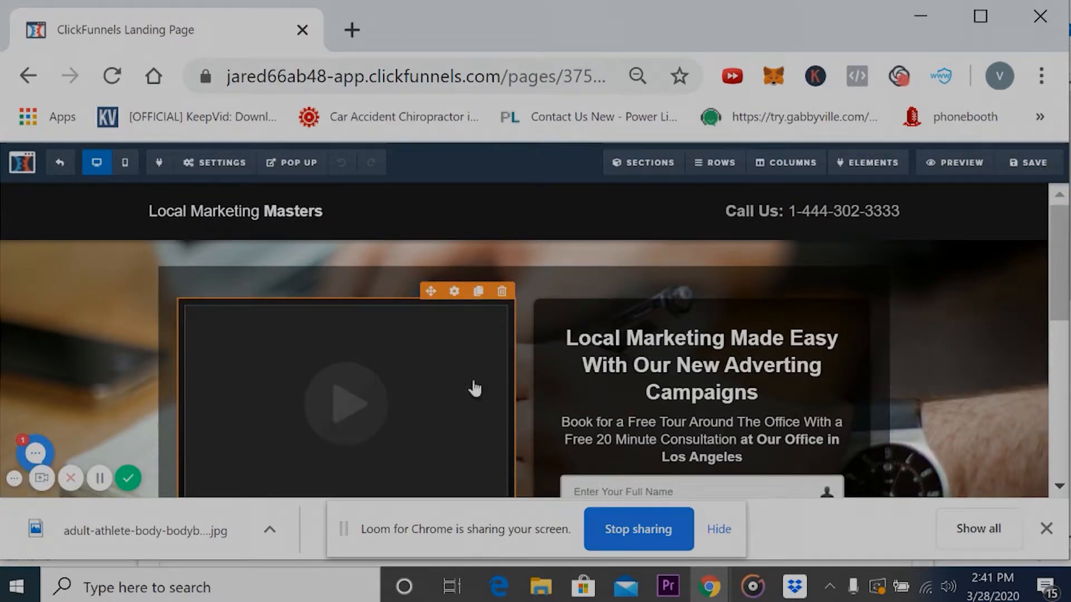
{"action": "left_click", "coordinate": [721, 532]}
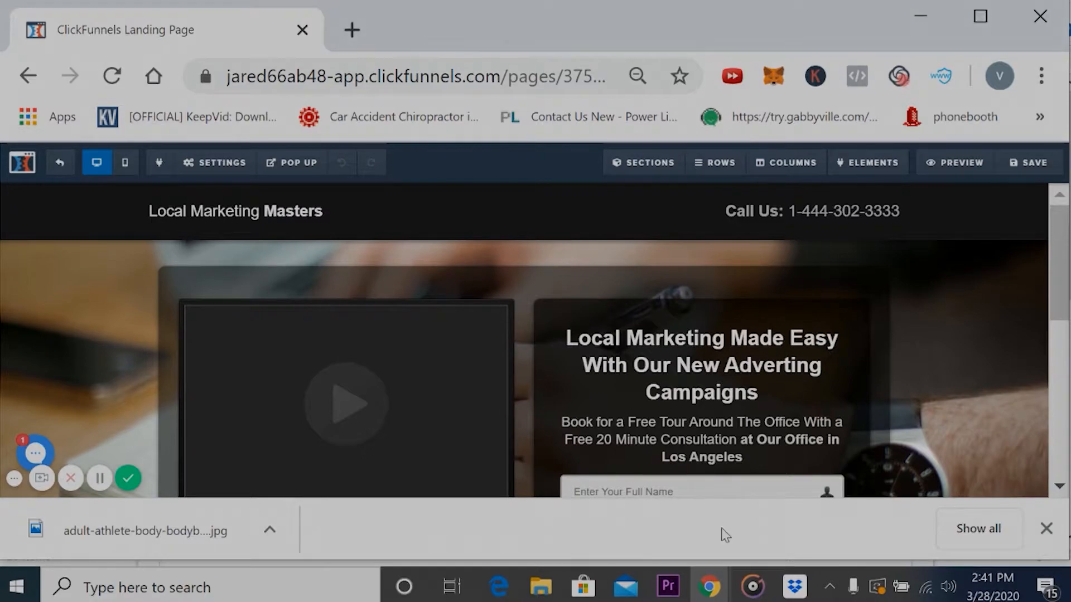
{"action": "left_click", "coordinate": [1048, 530]}
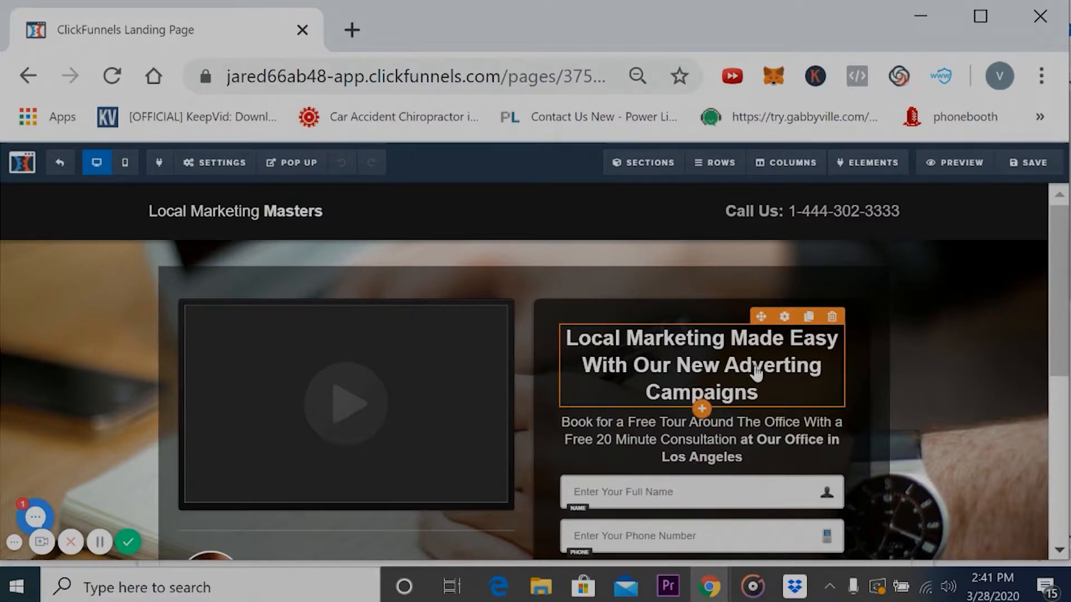
- Check the general and advanced style settings of the "Local Marketing Made Easy" headline
{"action": "left_click", "coordinate": [787, 318]}
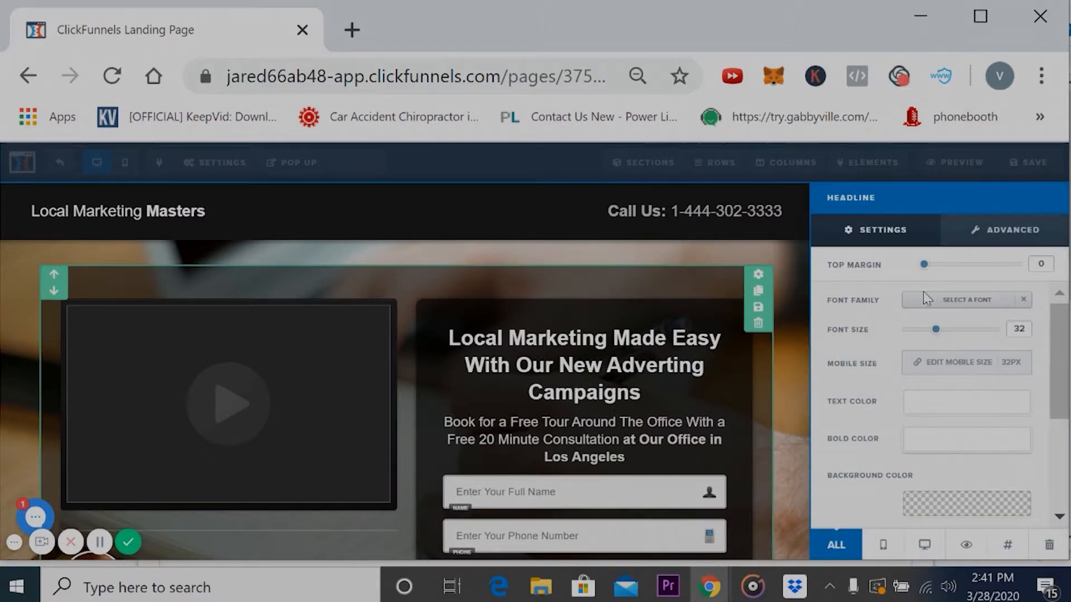
{"action": "left_click", "coordinate": [1014, 235]}
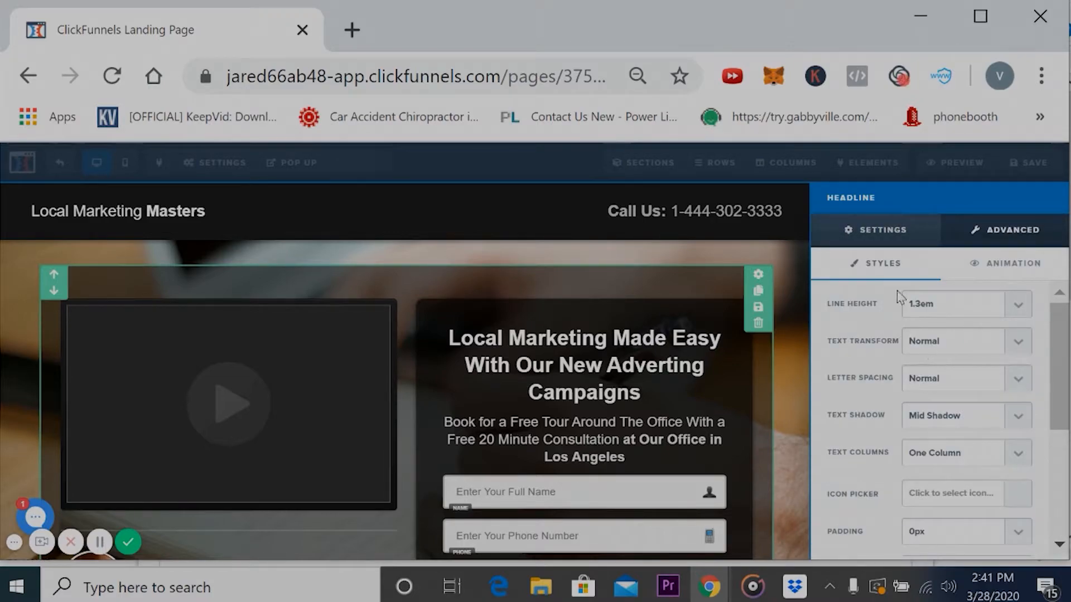
{"action": "left_click", "coordinate": [653, 398]}
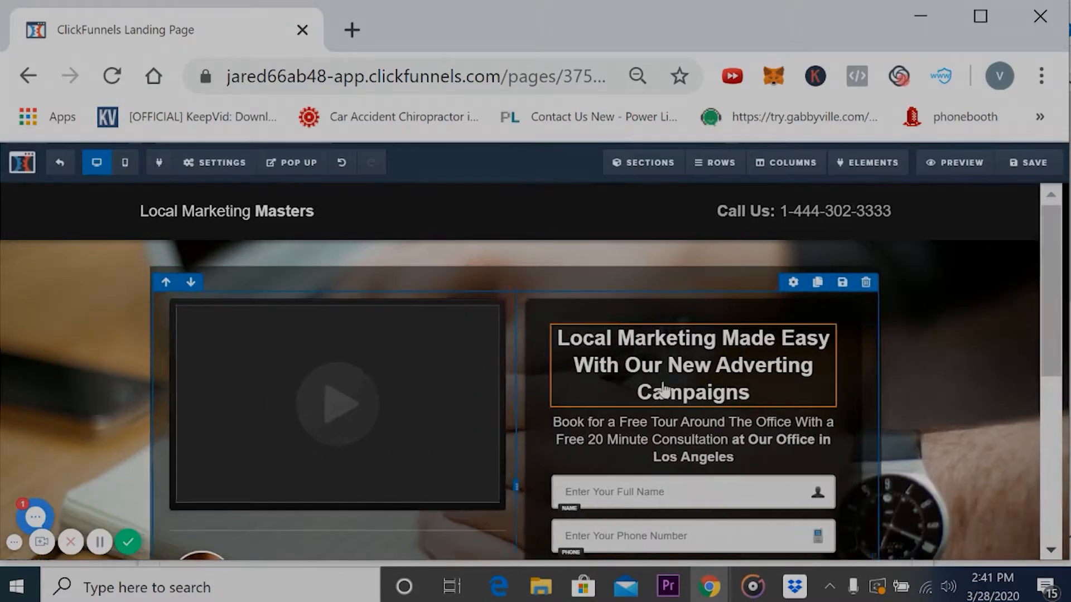
- Replace the headline above the optin form with "REDEEM YOUR" and "FREE SEESION TODAY" on two lines
{"action": "triple_click", "coordinate": [795, 374]}
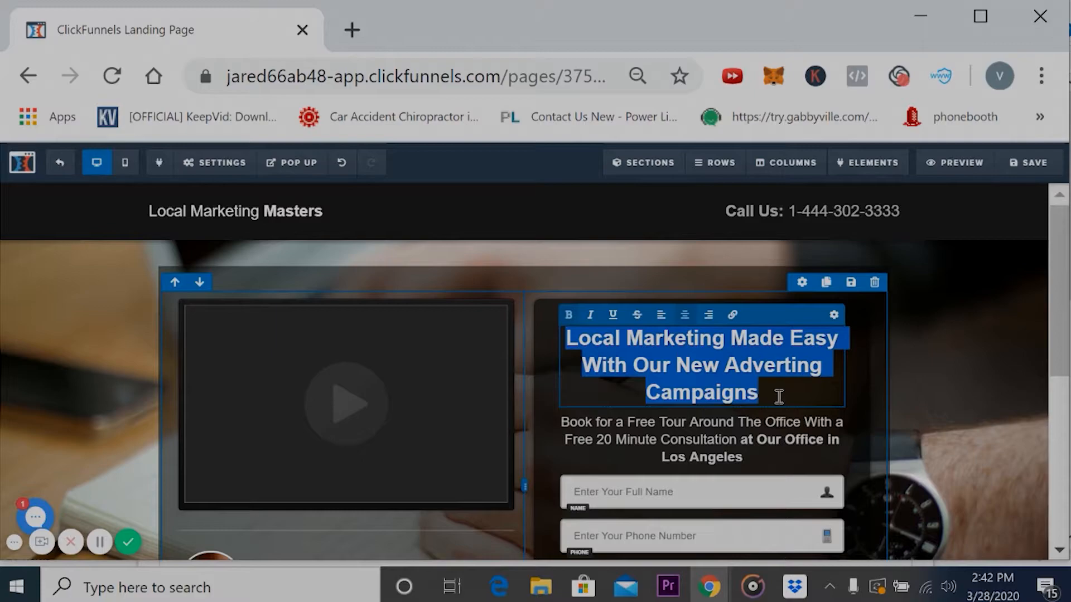
{"action": "type", "text": "reddem"}
{"action": "key", "text": "BackSpace"}
{"action": "key", "text": "BackSpace"}
{"action": "key", "text": "BackSpace"}
{"action": "key", "text": "BackSpace"}
{"action": "key", "text": "BackSpace"}
{"action": "key", "text": "BackSpace"}
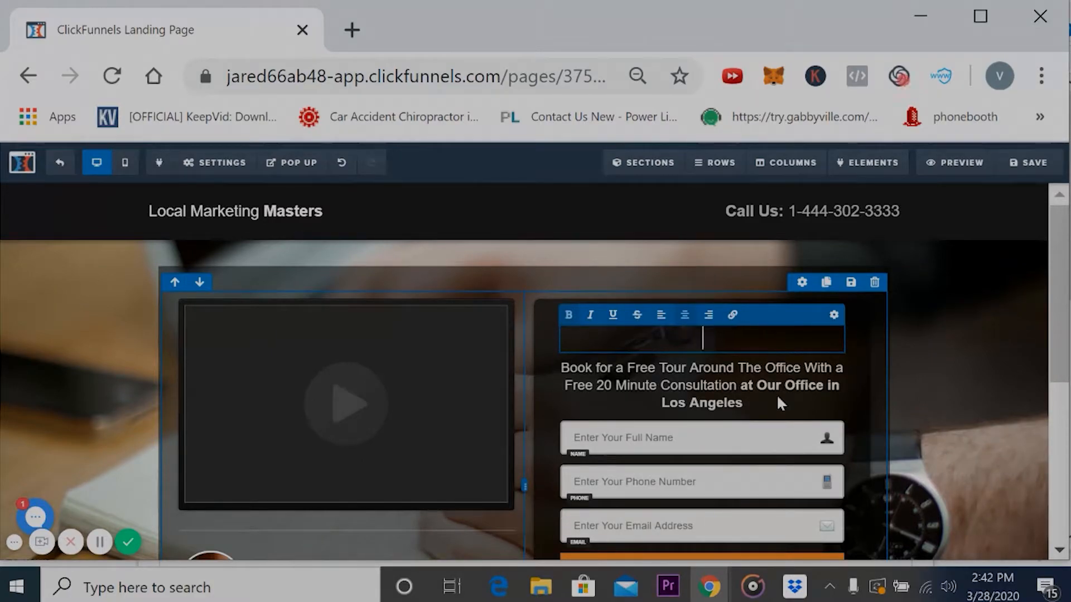
{"action": "type", "text": "REDEEM YOUR"}
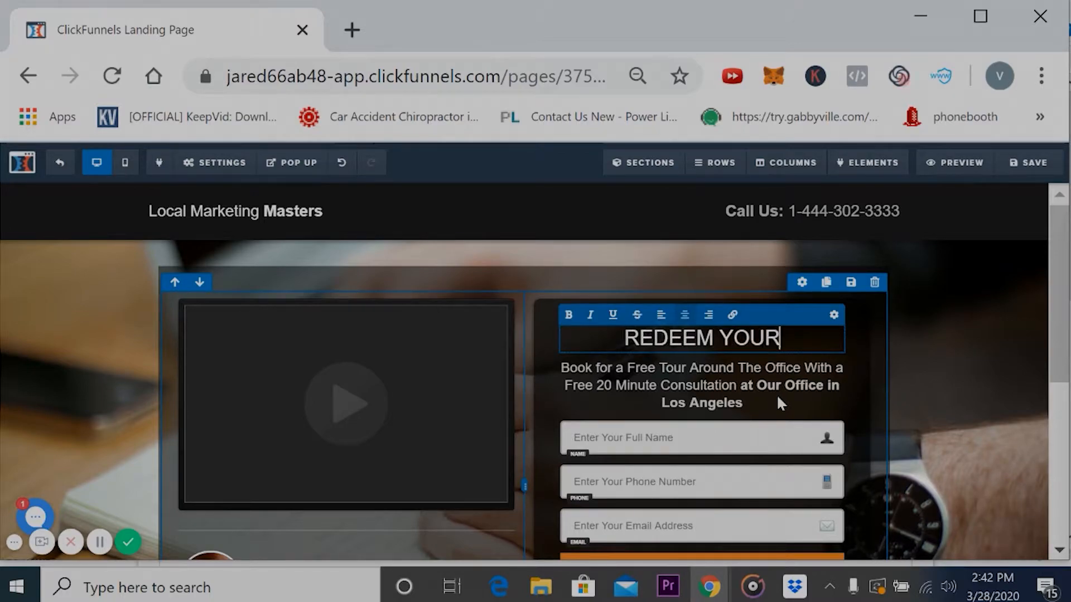
{"action": "key", "text": "Return"}
{"action": "type", "text": "FREE SEESION TODAY"}
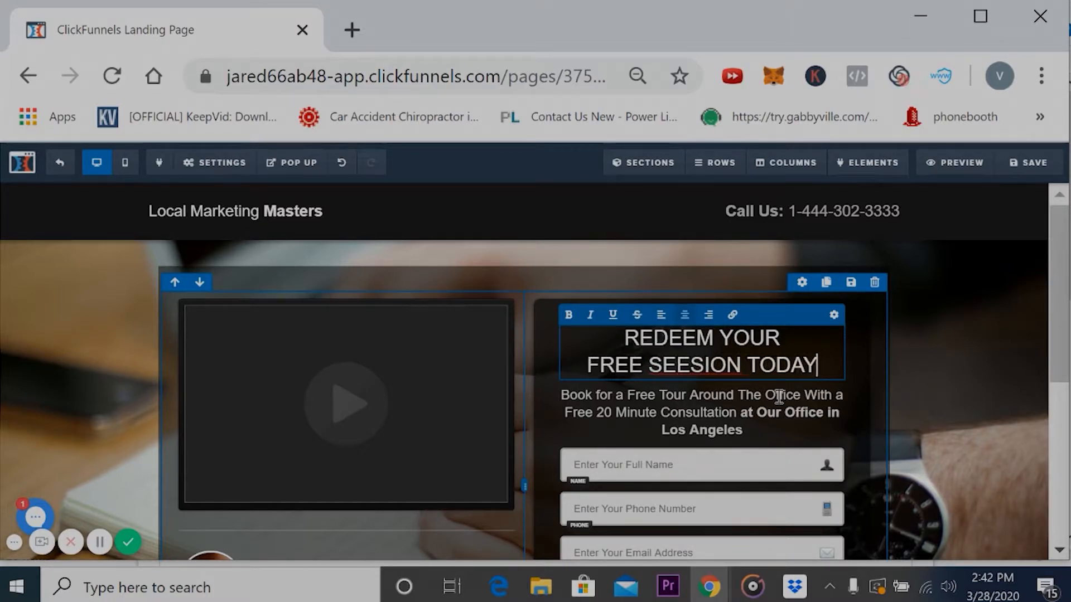
- Replace the subheadline above the optin form fields with "PLEASE BRING A TOWEL AND WATER BOTTLE BECAUSE IT GETS HOT IN HERE"
{"action": "left_click", "coordinate": [733, 434]}
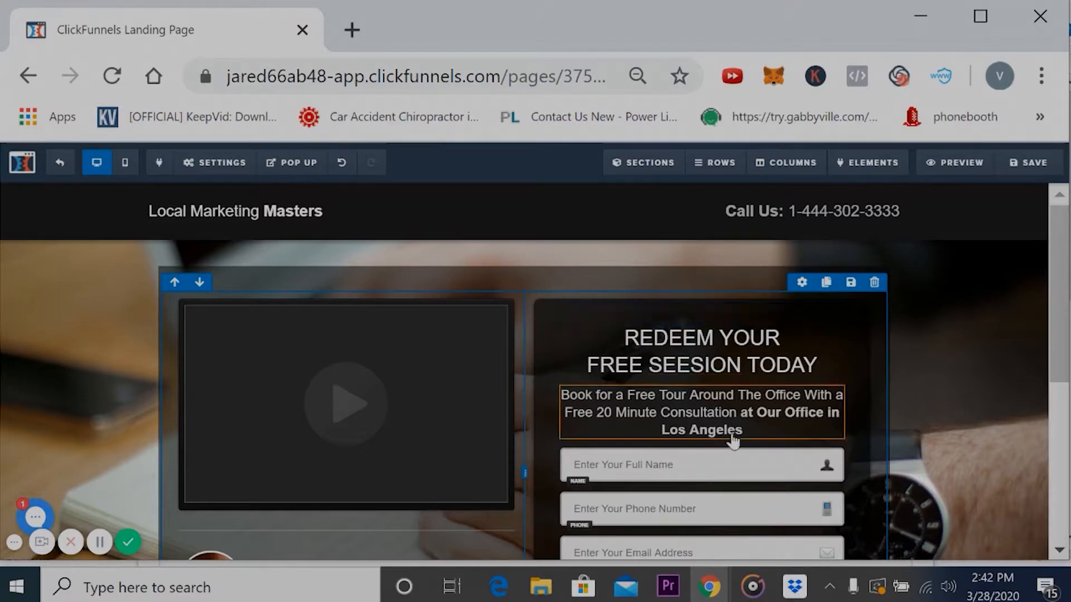
{"action": "left_click", "coordinate": [739, 431]}
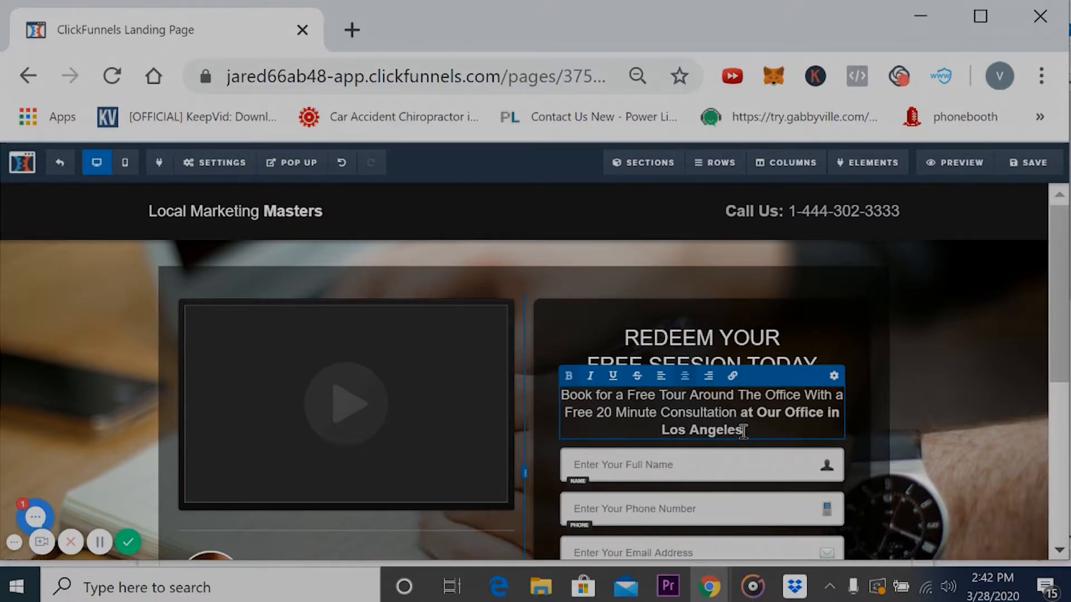
{"action": "key", "text": "BackSpace"}
{"action": "key", "text": "BackSpace"}
{"action": "key", "text": "BackSpace"}
{"action": "key", "text": "BackSpace"}
{"action": "key", "text": "BackSpace"}
{"action": "key", "text": "BackSpace"}
{"action": "key", "text": "BackSpace"}
{"action": "key", "text": "BackSpace"}
{"action": "key", "text": "BackSpace"}
{"action": "key", "text": "BackSpace"}
{"action": "key", "text": "BackSpace"}
{"action": "key", "text": "BackSpace"}
{"action": "key", "text": "BackSpace"}
{"action": "key", "text": "BackSpace"}
{"action": "key", "text": "BackSpace"}
{"action": "key", "text": "BackSpace"}
{"action": "key", "text": "BackSpace"}
{"action": "key", "text": "BackSpace"}
{"action": "key", "text": "BackSpace"}
{"action": "key", "text": "BackSpace"}
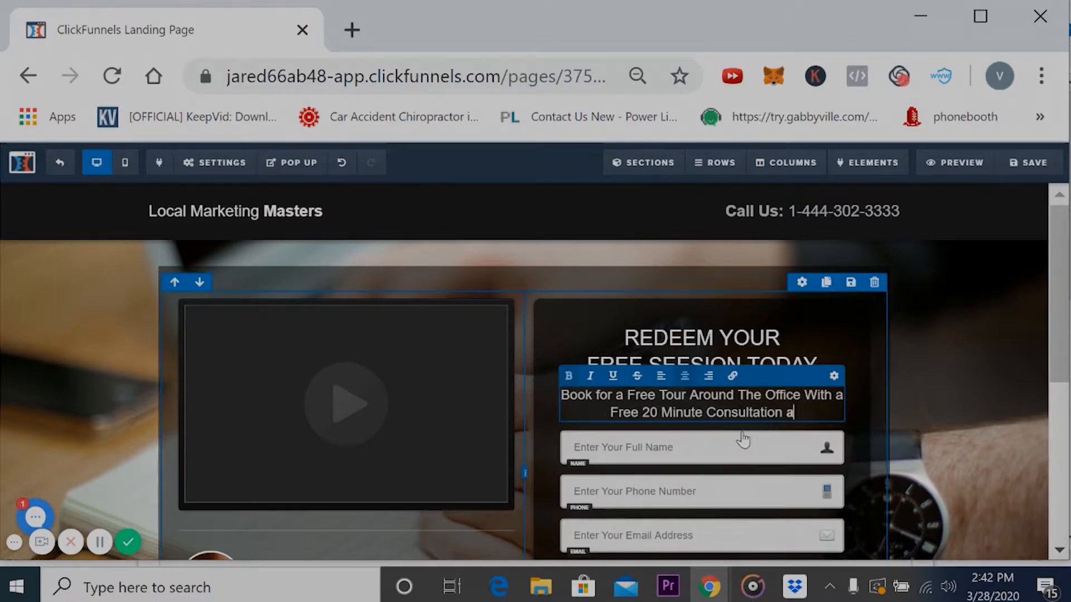
{"action": "key", "text": "BackSpace"}
{"action": "key", "text": "BackSpace"}
{"action": "key", "text": "BackSpace"}
{"action": "key", "text": "BackSpace"}
{"action": "key", "text": "BackSpace"}
{"action": "key", "text": "BackSpace"}
{"action": "key", "text": "BackSpace"}
{"action": "key", "text": "BackSpace"}
{"action": "key", "text": "BackSpace"}
{"action": "key", "text": "BackSpace"}
{"action": "key", "text": "BackSpace"}
{"action": "key", "text": "BackSpace"}
{"action": "key", "text": "BackSpace"}
{"action": "key", "text": "BackSpace"}
{"action": "key", "text": "BackSpace"}
{"action": "key", "text": "BackSpace"}
{"action": "key", "text": "BackSpace"}
{"action": "key", "text": "BackSpace"}
{"action": "key", "text": "BackSpace"}
{"action": "key", "text": "BackSpace"}
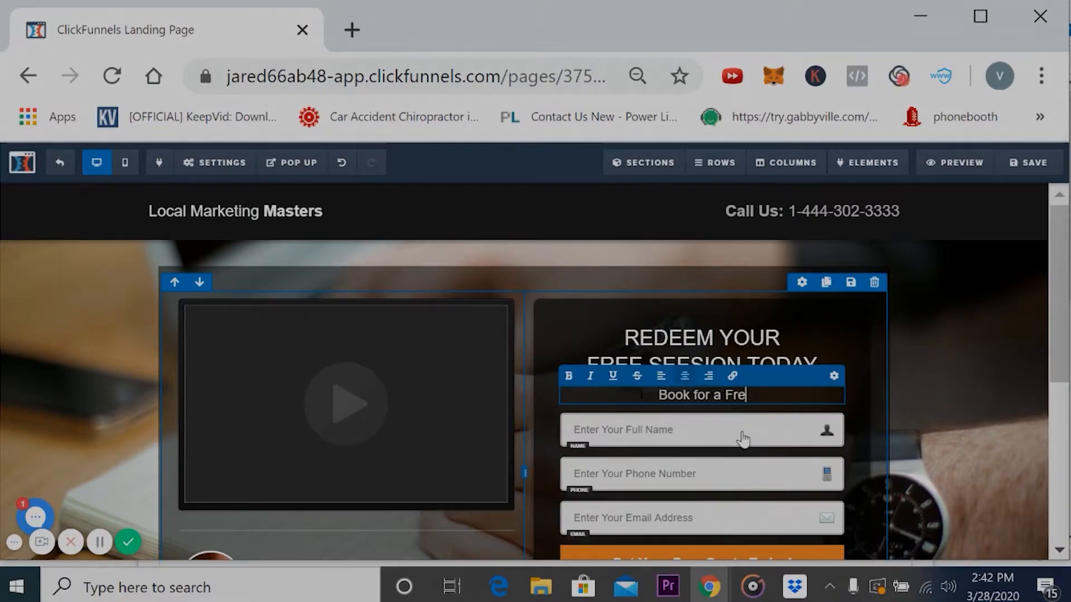
{"action": "type", "text": "PLEASE BRING A TOWEL"}
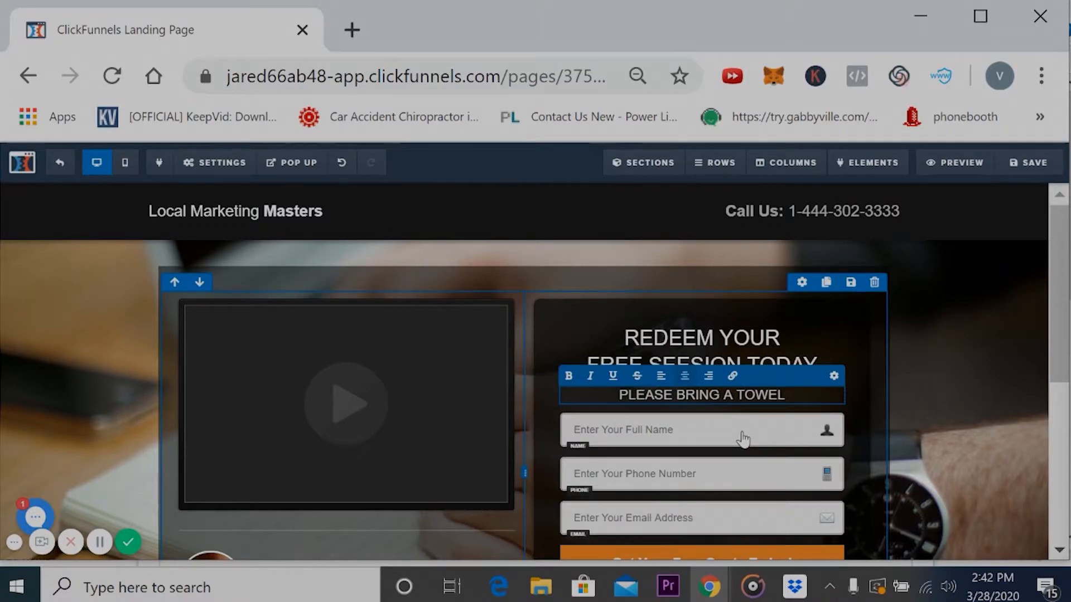
{"action": "type", "text": " AND WATER BAOTTLE BE"}
{"action": "key", "text": "BackSpace"}
{"action": "key", "text": "BackSpace"}
{"action": "key", "text": "BackSpace"}
{"action": "key", "text": "BackSpace"}
{"action": "key", "text": "BackSpace"}
{"action": "key", "text": "BackSpace"}
{"action": "key", "text": "BackSpace"}
{"action": "key", "text": "BackSpace"}
{"action": "key", "text": "BackSpace"}
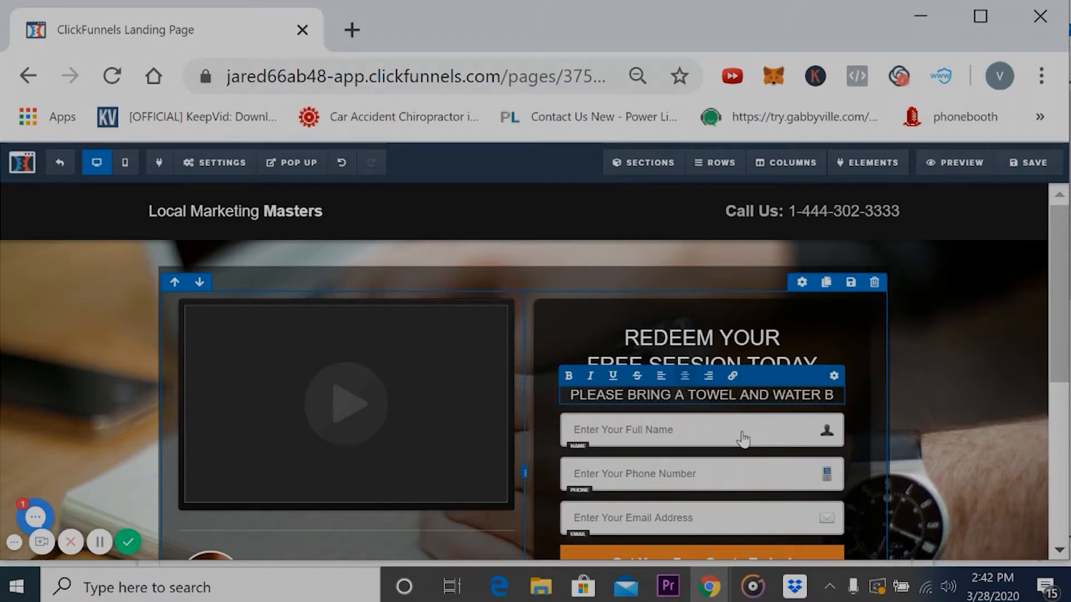
{"action": "type", "text": "OTTLE "}
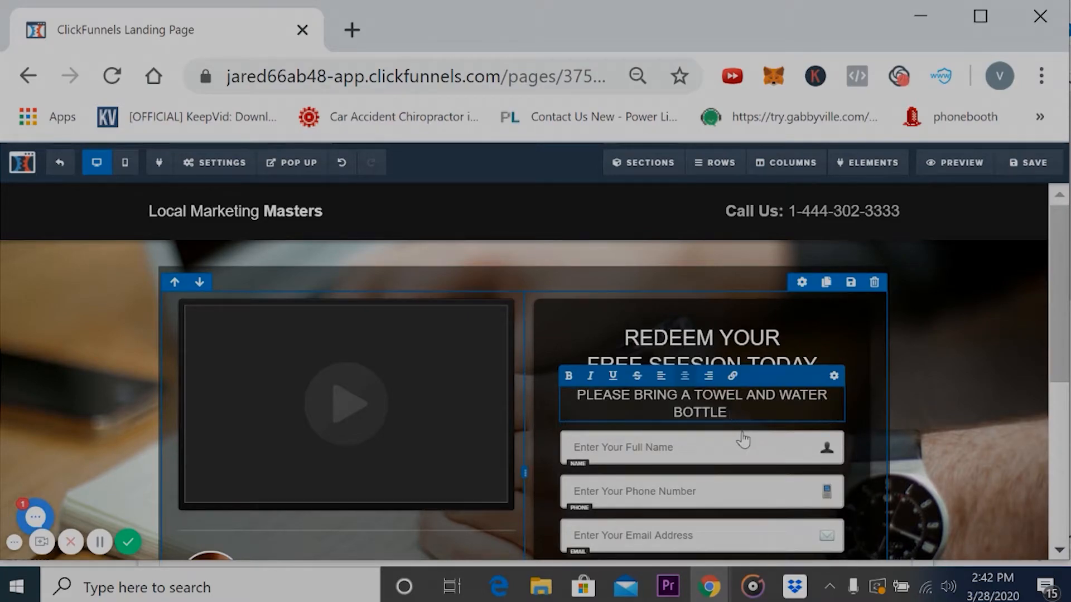
{"action": "type", "text": "BECAUSE IT GETS HOT IN HERE"}
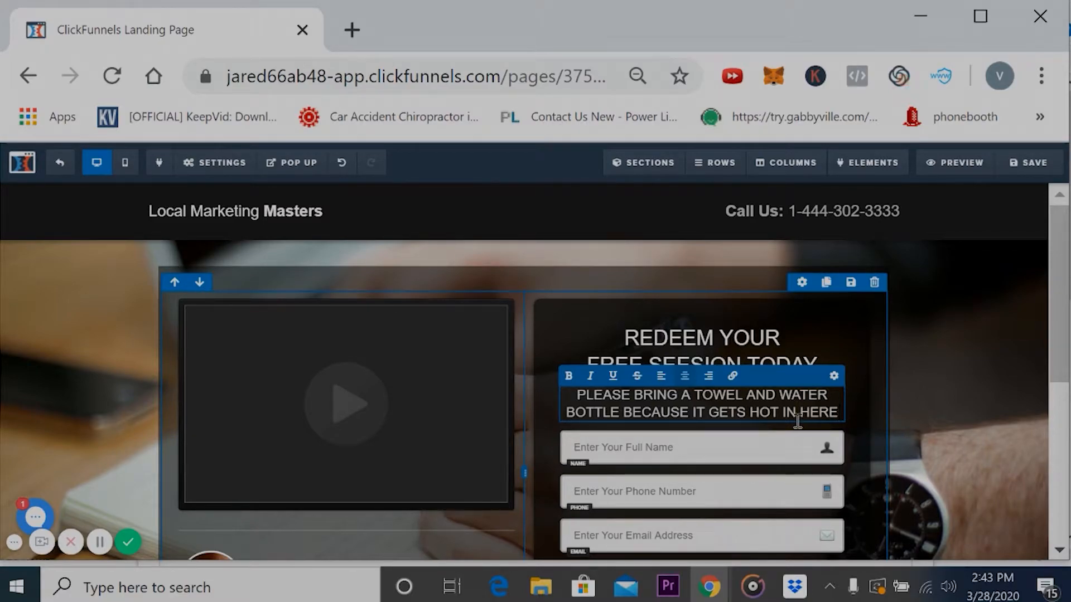
{"action": "left_click", "coordinate": [947, 438]}
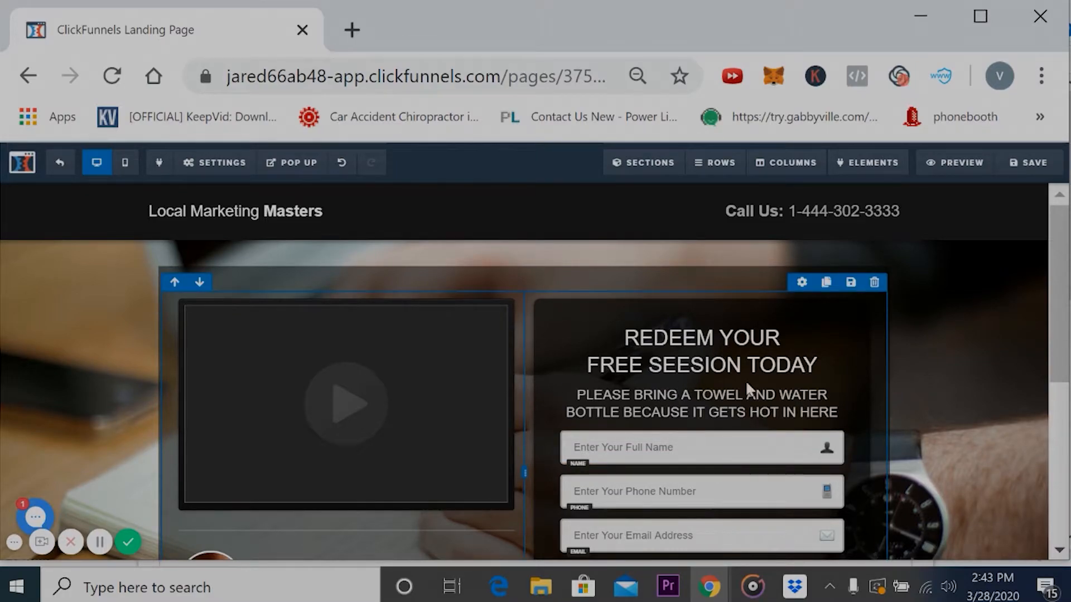
- Change the word "SEESION" in the optin form's headline to "SESION"
{"action": "left_click", "coordinate": [695, 369]}
{"action": "double_click", "coordinate": [694, 365]}
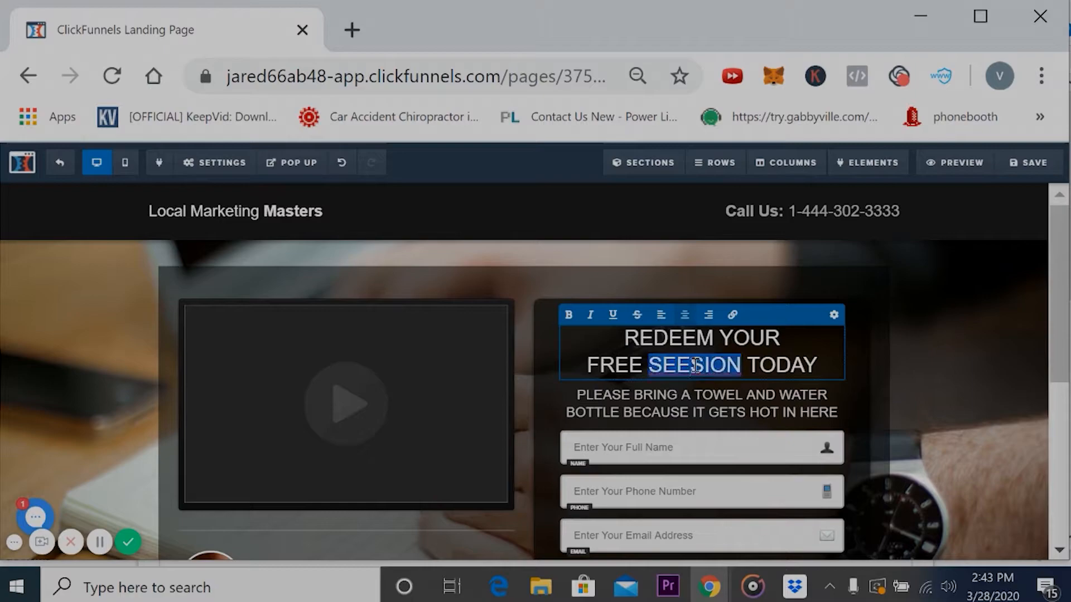
{"action": "left_click", "coordinate": [695, 366]}
{"action": "key", "text": "BackSpace"}
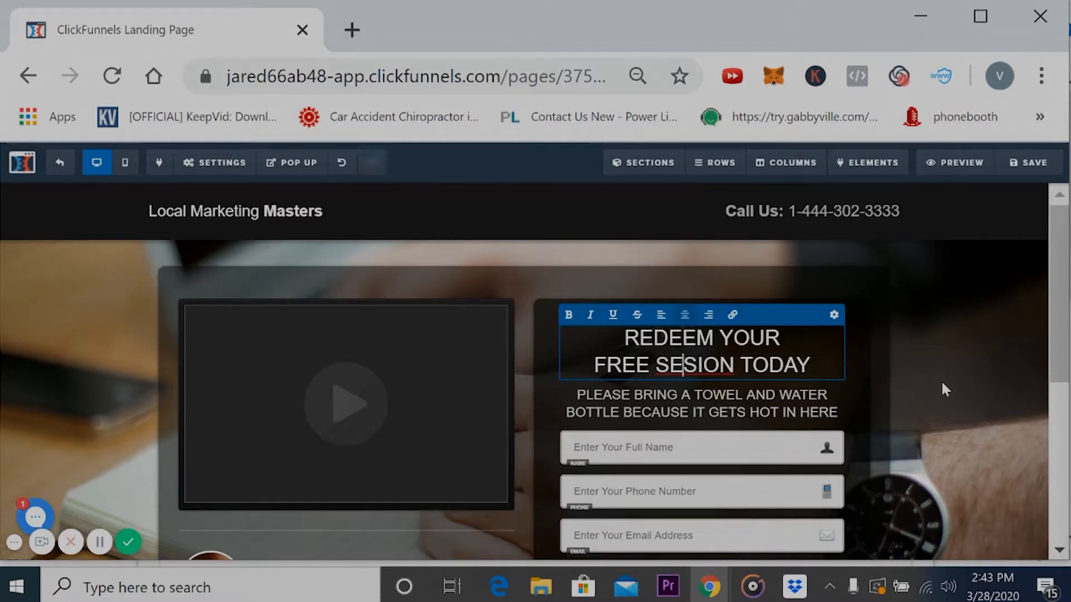
- Review the available input types in the settings of the optin form's email field, then return to the page
{"action": "left_click_drag", "start_coordinate": [1060, 259], "coordinate": [1061, 319]}
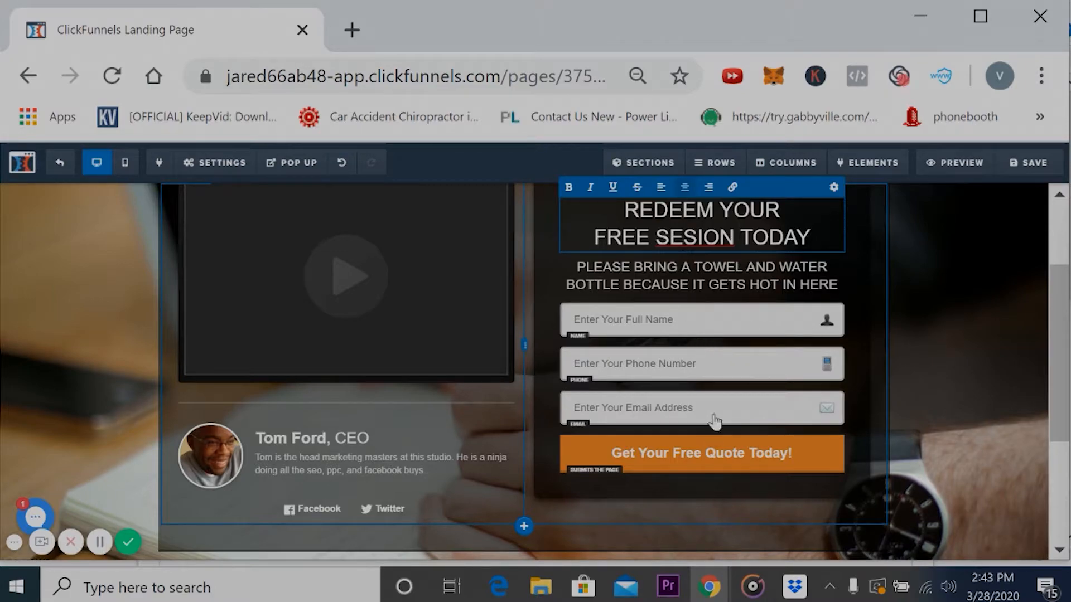
{"action": "left_click", "coordinate": [740, 320]}
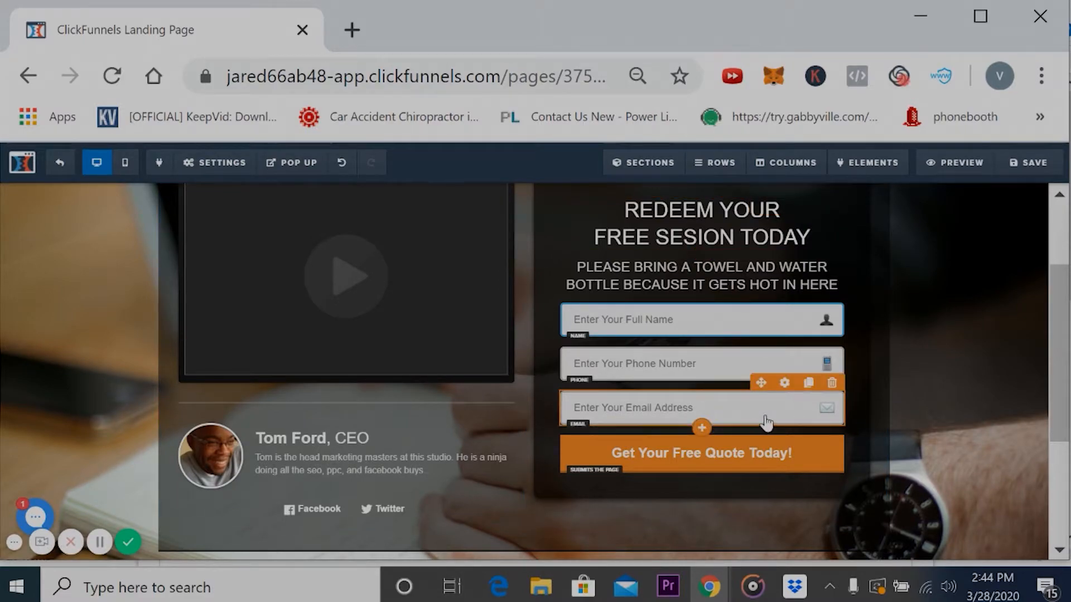
{"action": "left_click", "coordinate": [785, 384]}
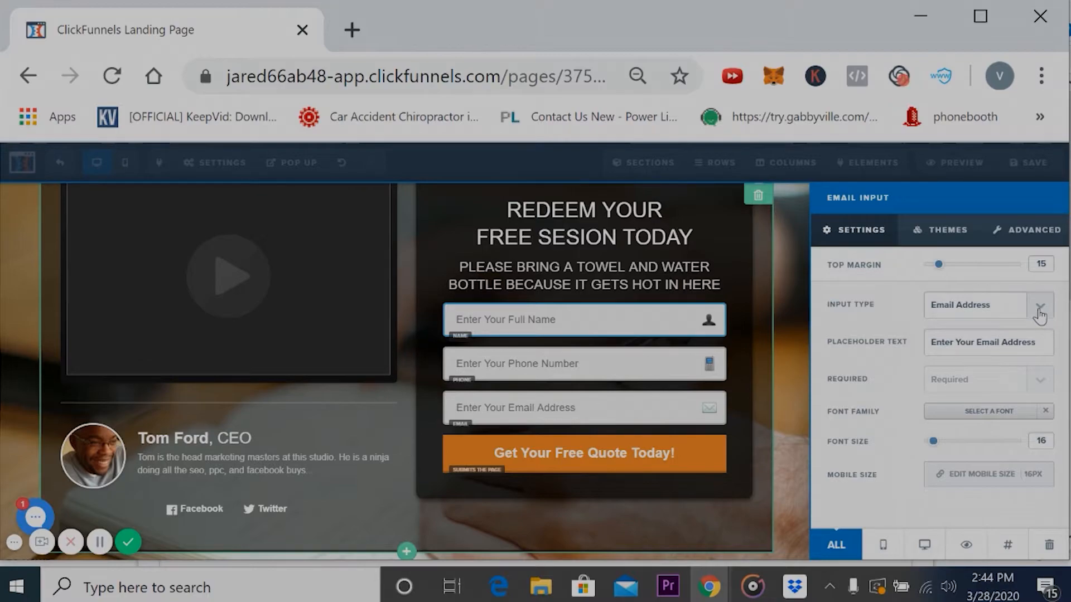
{"action": "left_click", "coordinate": [1040, 316]}
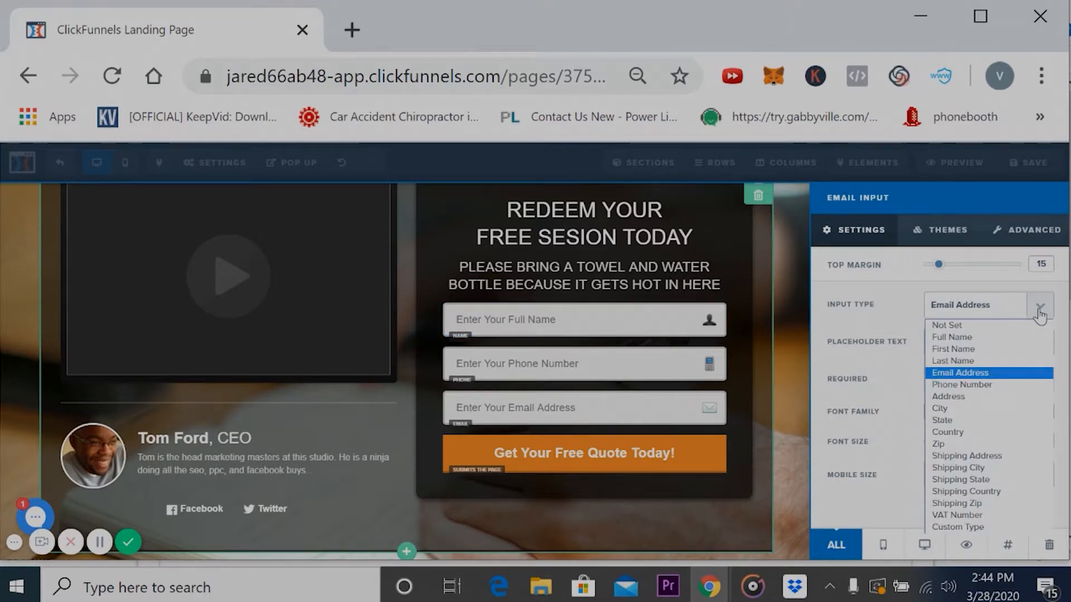
{"action": "left_click", "coordinate": [893, 385]}
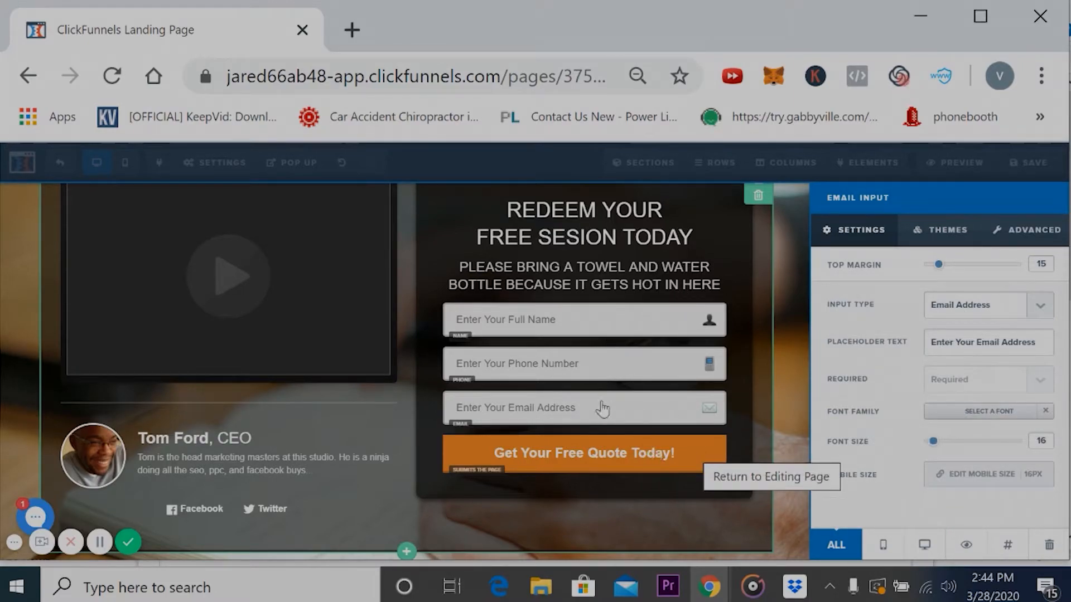
{"action": "left_click", "coordinate": [615, 463]}
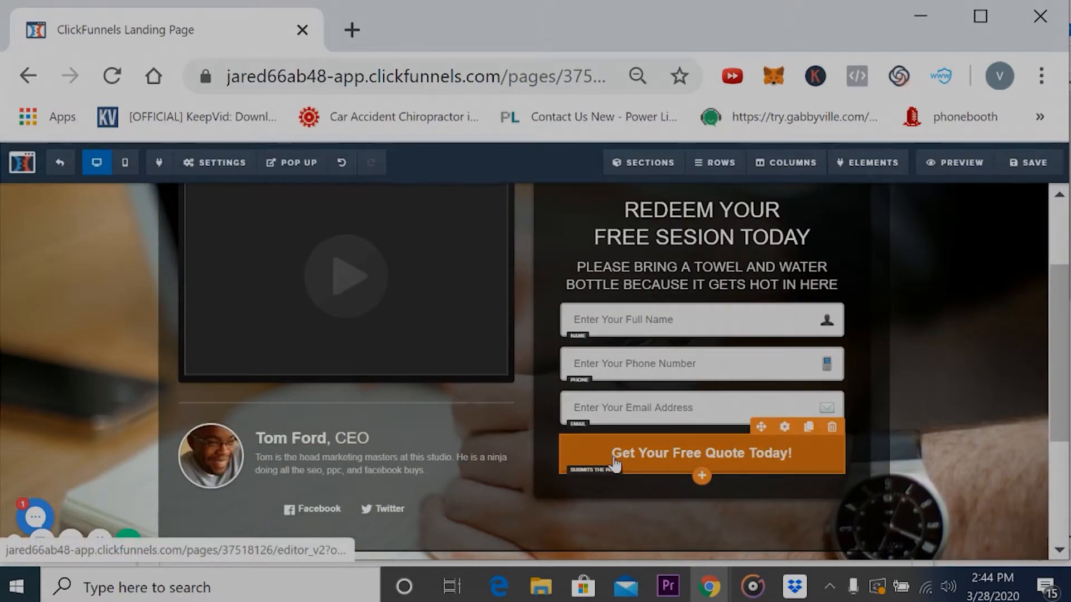
- Set the optin form button's text to "CLICK TO GET YOUR PASS" and save the page
{"action": "left_click", "coordinate": [697, 455]}
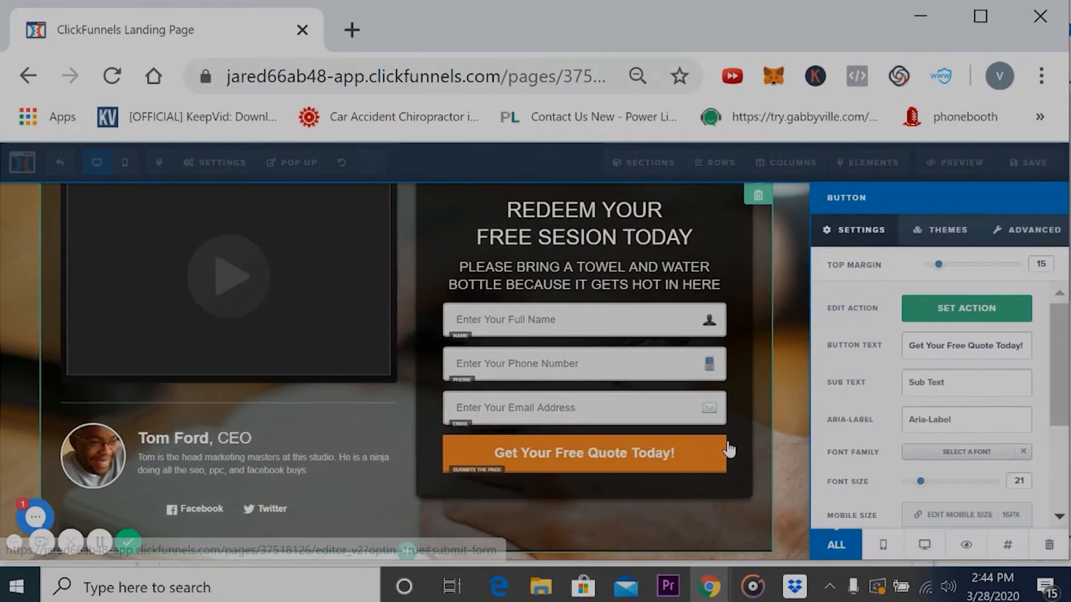
{"action": "triple_click", "coordinate": [1025, 347]}
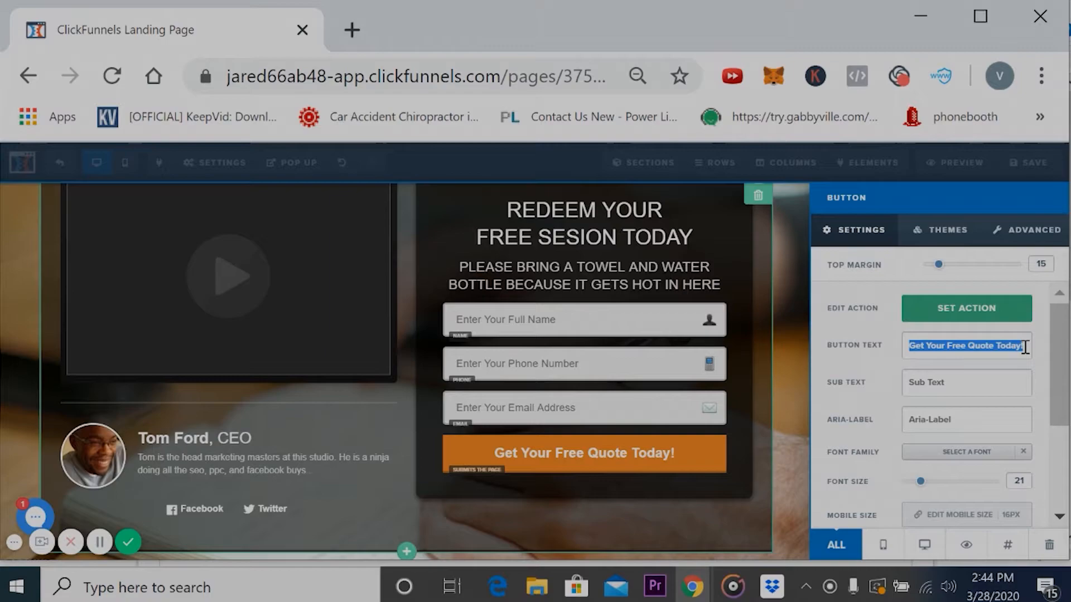
{"action": "type", "text": "CLICK TO"}
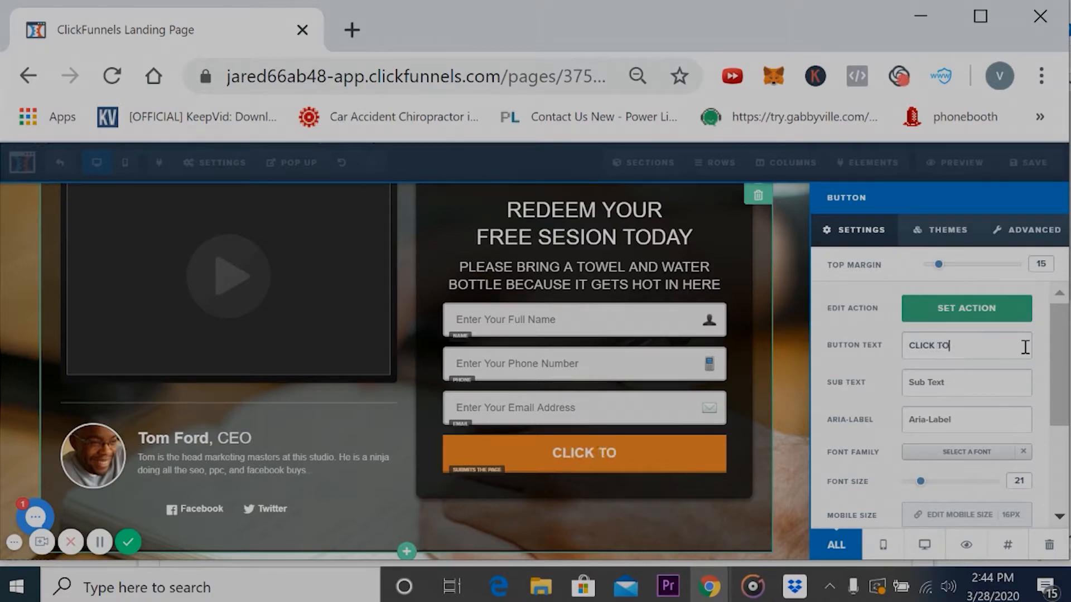
{"action": "type", "text": " GET"}
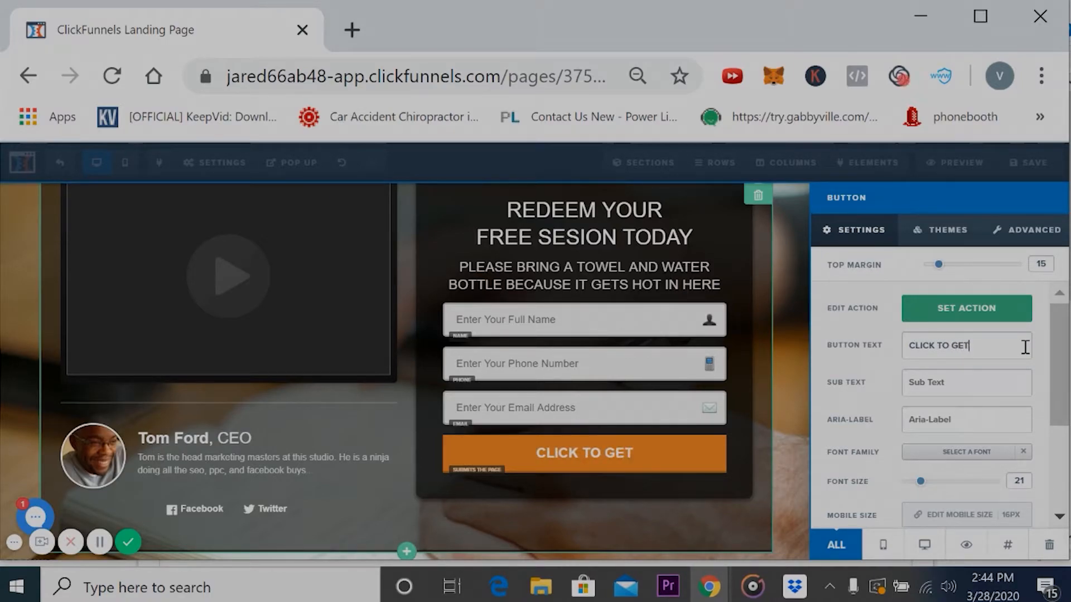
{"action": "type", "text": " YOUR PASS"}
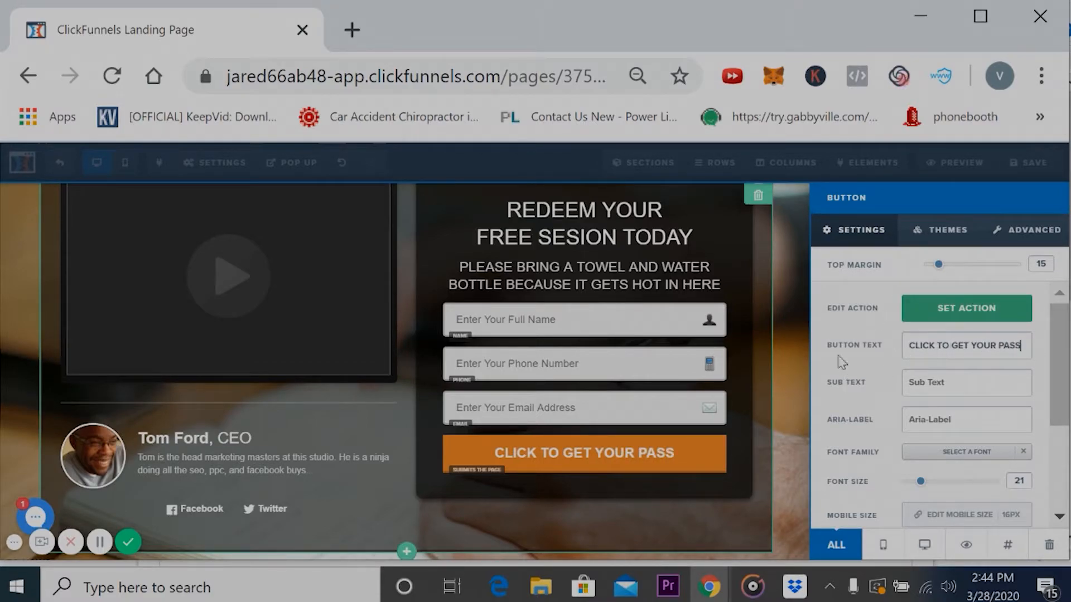
{"action": "left_click", "coordinate": [762, 364]}
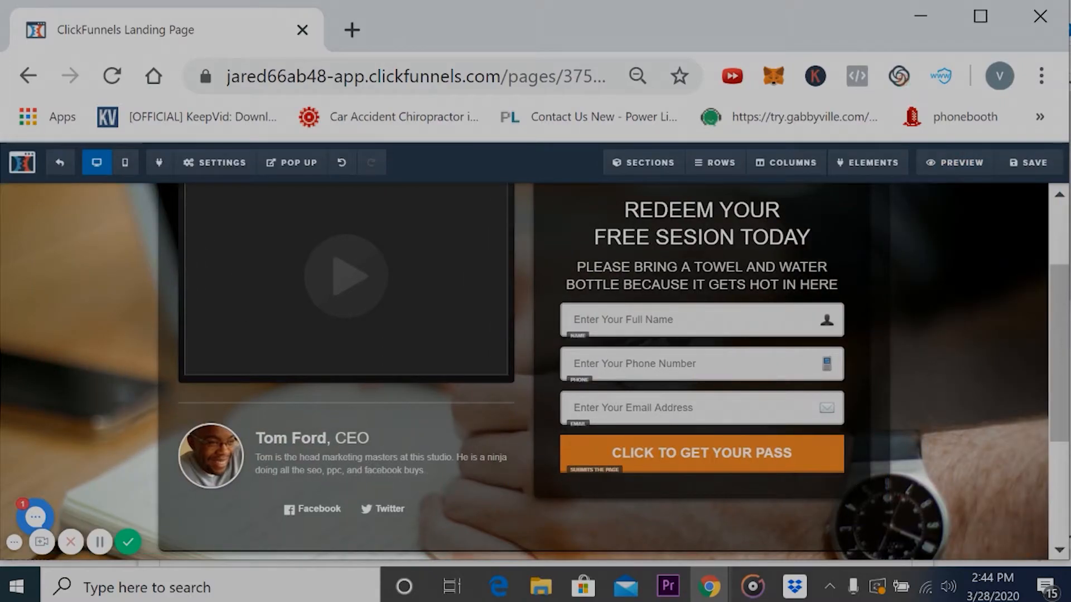
{"action": "left_click", "coordinate": [1045, 165]}
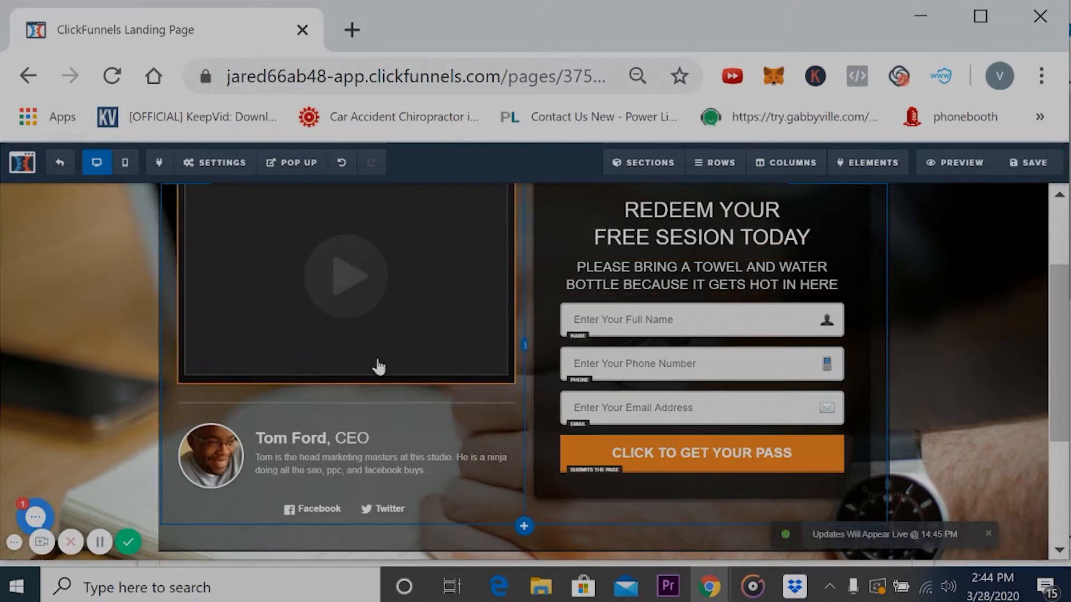
- Look over the rest of the landing page and check the video type options of the video element beside the form
{"action": "mouse_move", "coordinate": [379, 366]}
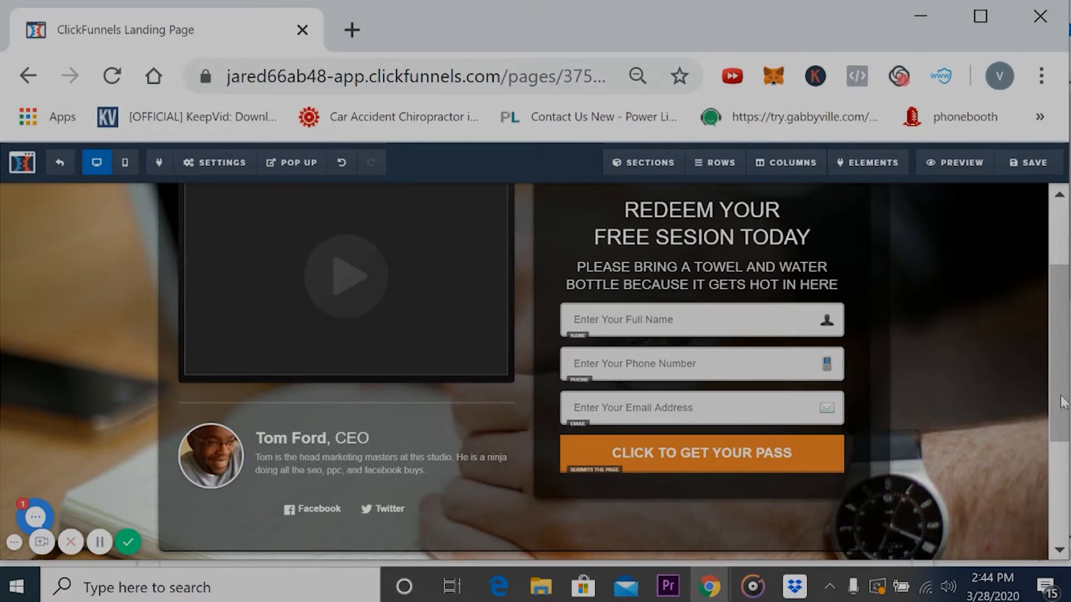
{"action": "left_click_drag", "start_coordinate": [1062, 389], "coordinate": [1032, 352]}
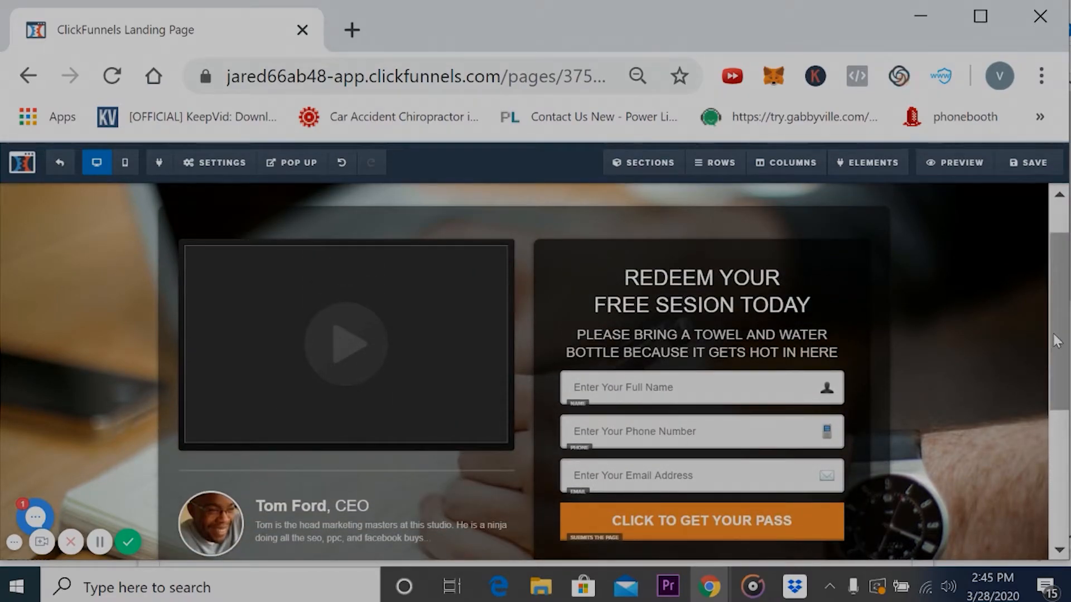
{"action": "left_click_drag", "start_coordinate": [1055, 347], "coordinate": [1065, 469]}
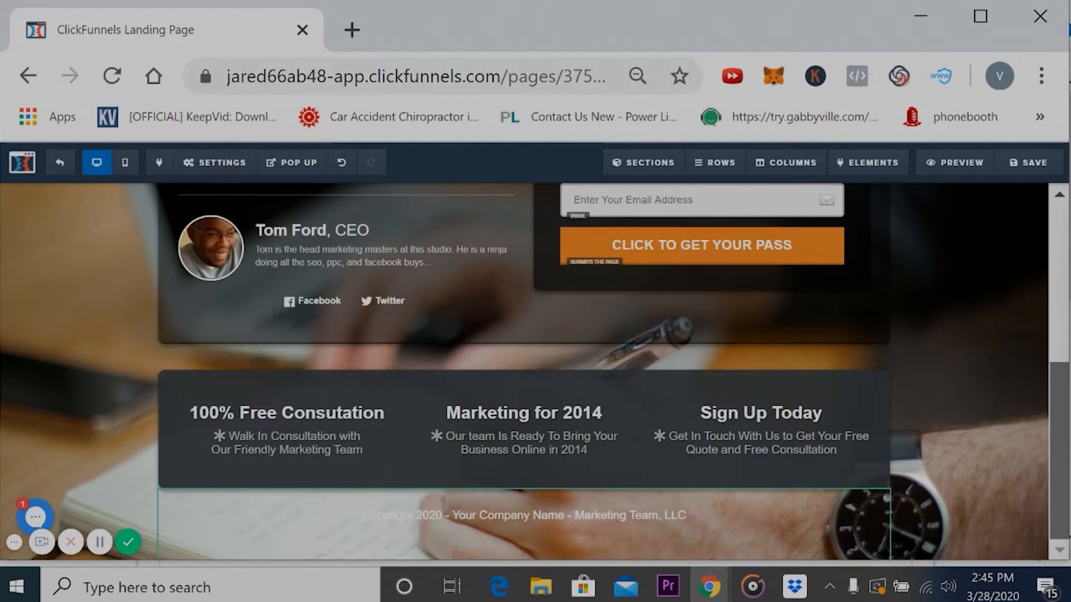
{"action": "mouse_move", "coordinate": [1060, 469]}
{"action": "left_mouse_down"}
{"action": "mouse_move", "coordinate": [1059, 354]}
{"action": "mouse_move", "coordinate": [1059, 471]}
{"action": "left_mouse_up"}
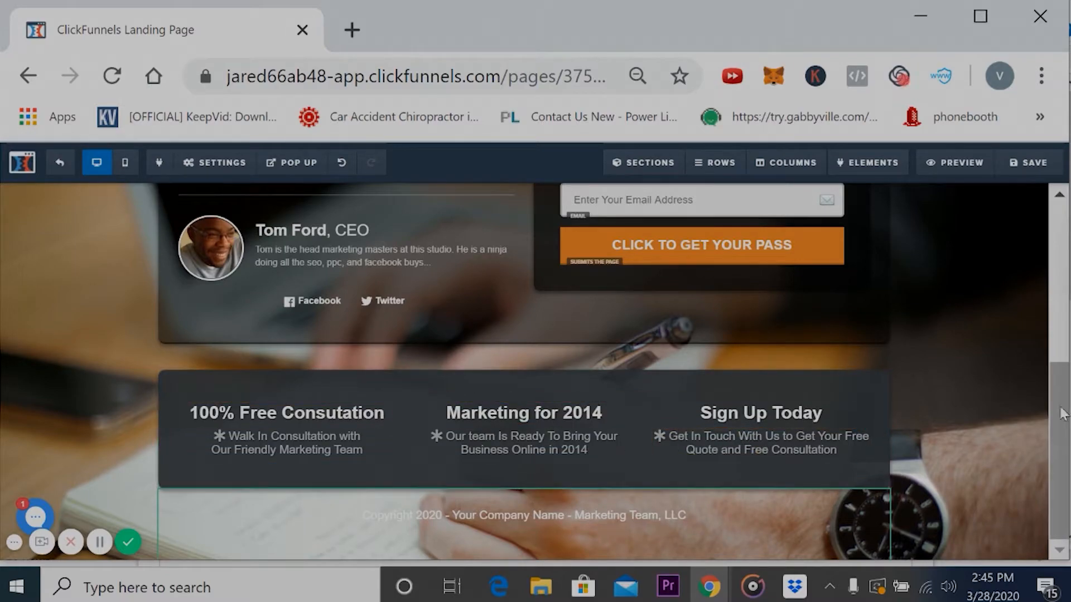
{"action": "left_click_drag", "start_coordinate": [1061, 412], "coordinate": [1032, 258]}
{"action": "scroll", "coordinate": [1037, 288], "scroll_direction": "down", "scroll_amount": 2}
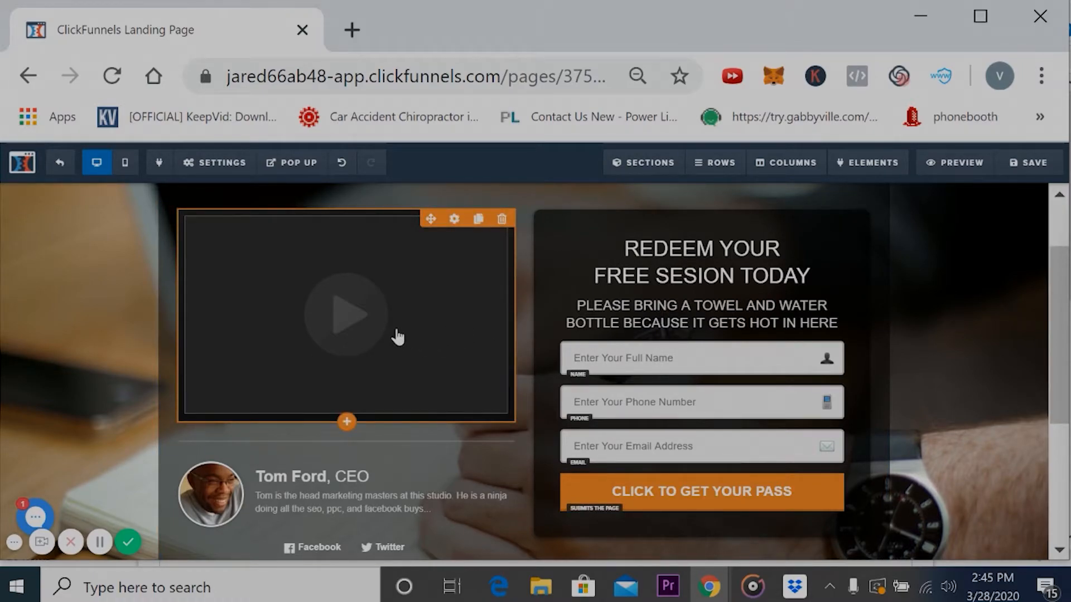
{"action": "left_click", "coordinate": [455, 219]}
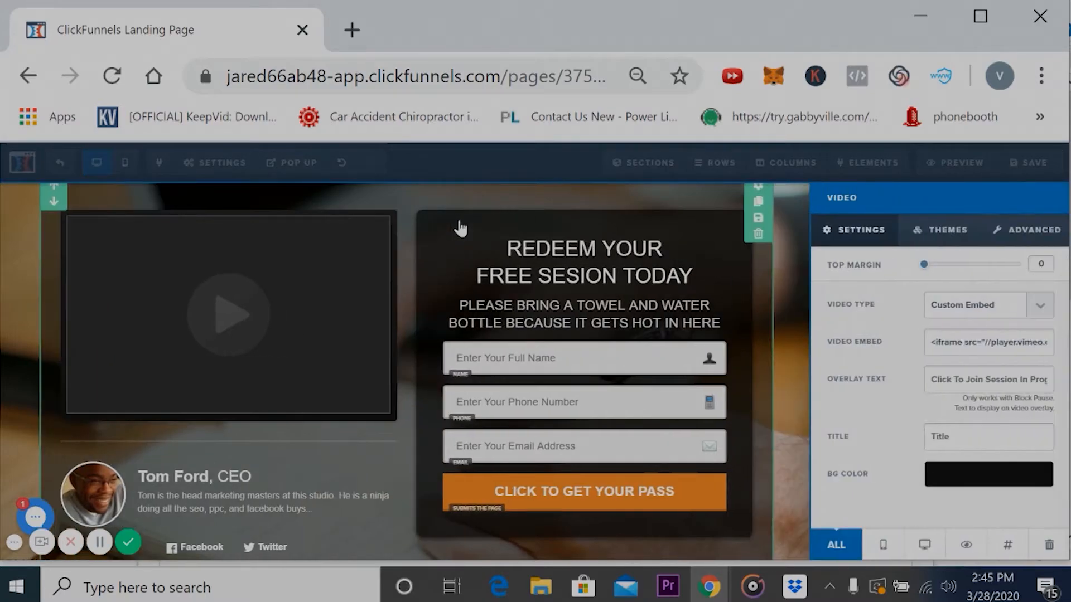
{"action": "left_click", "coordinate": [1043, 309]}
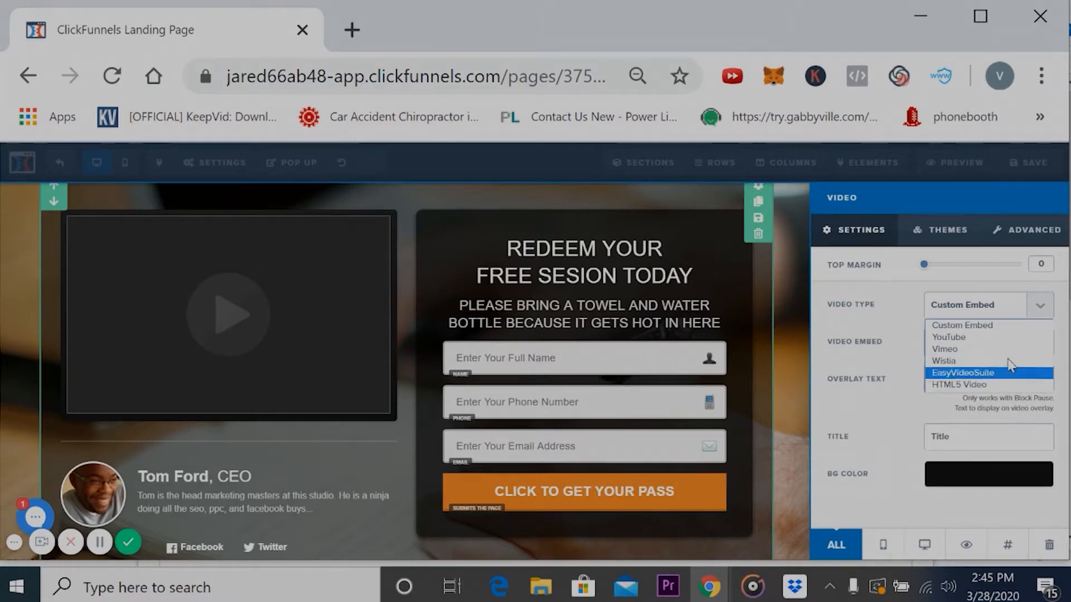
{"action": "left_click", "coordinate": [390, 43]}
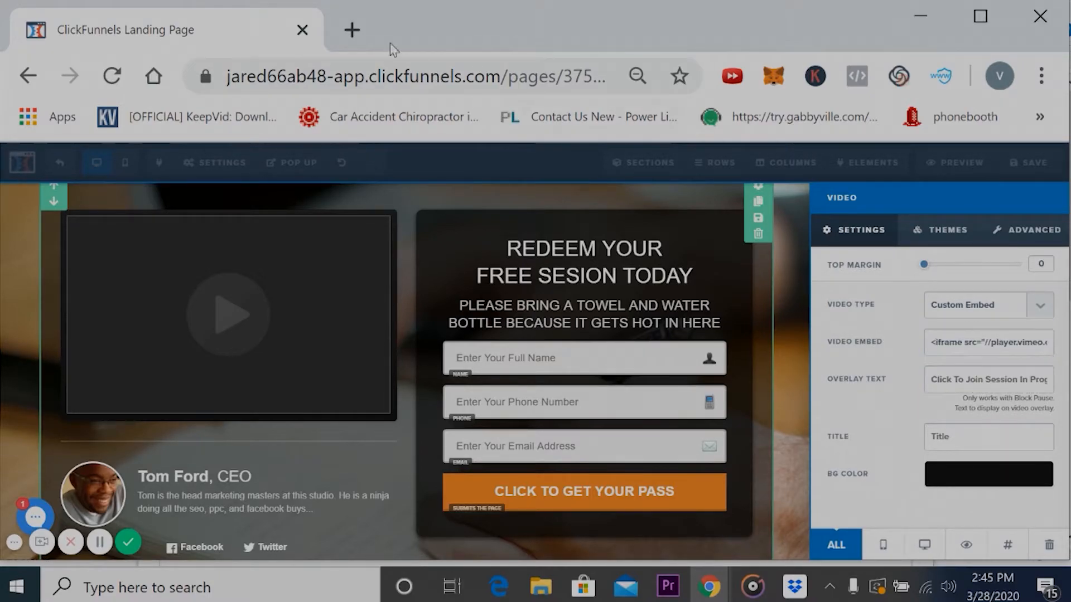
- Open YouTube in a new browser tab and search for "PERSONAL TRAINING"
{"action": "left_click", "coordinate": [352, 31]}
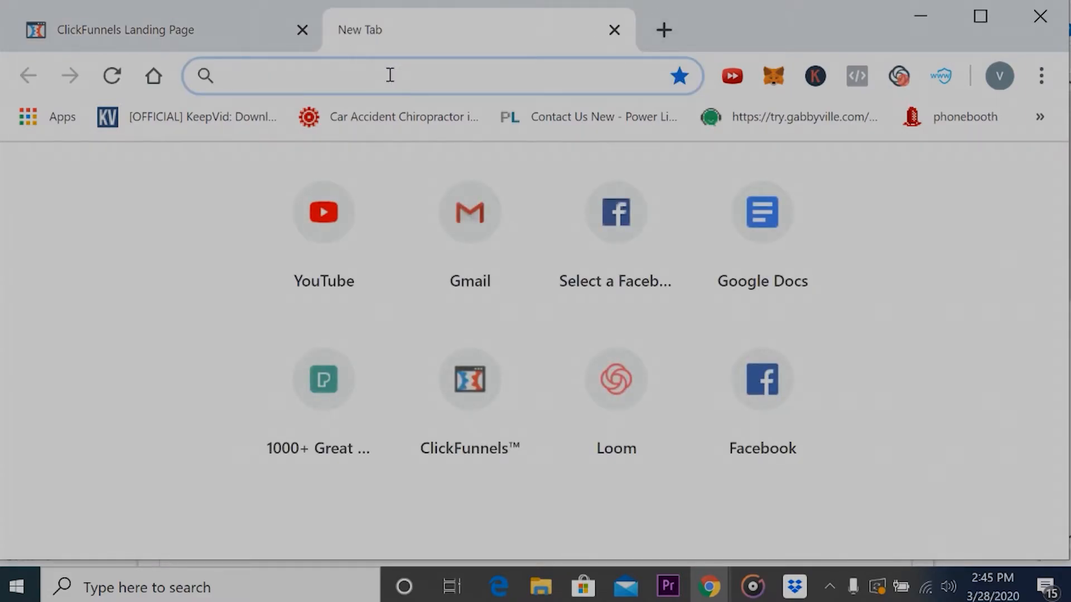
{"action": "left_click", "coordinate": [325, 190]}
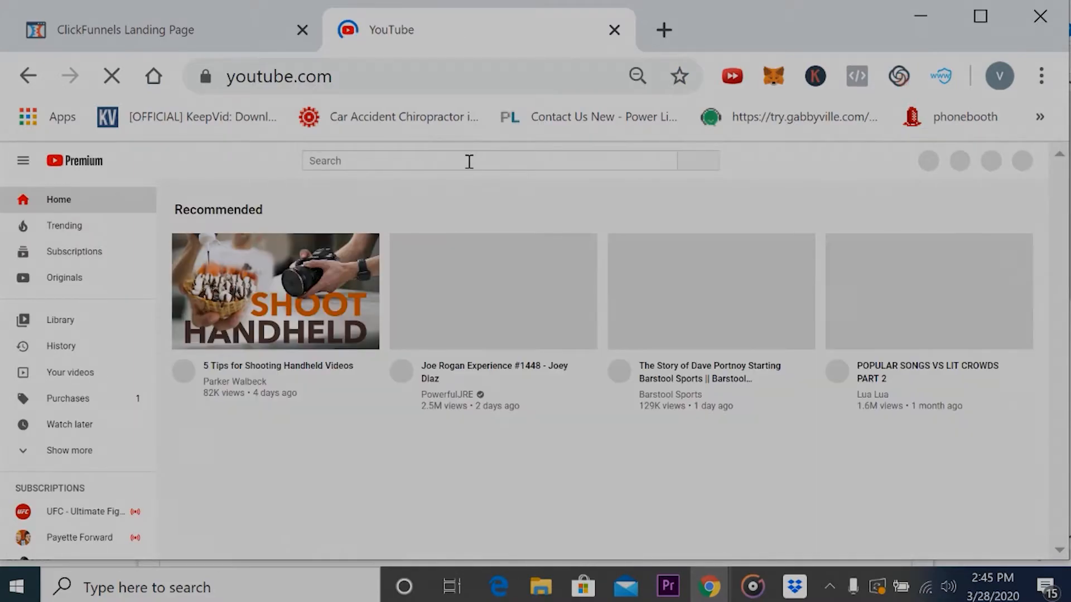
{"action": "left_click", "coordinate": [468, 161]}
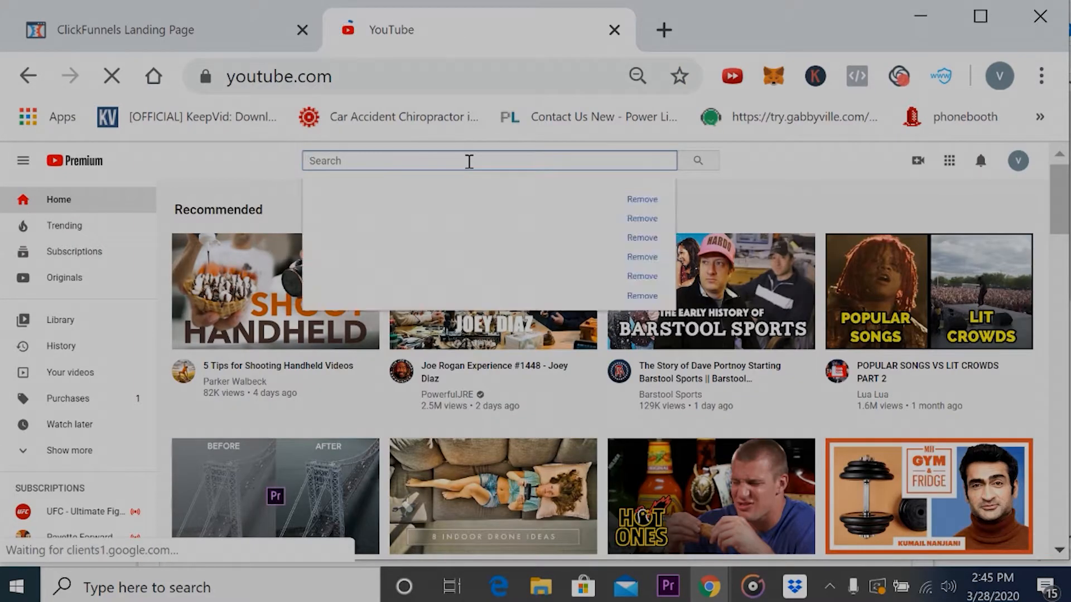
{"action": "type", "text": "PERSONAL TRA"}
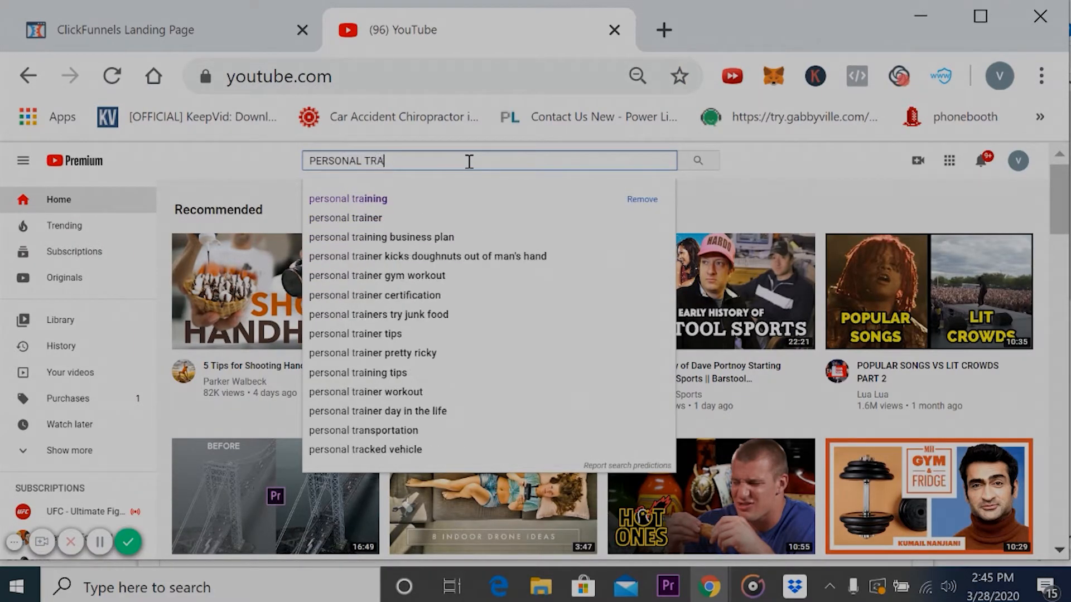
{"action": "type", "text": "INING"}
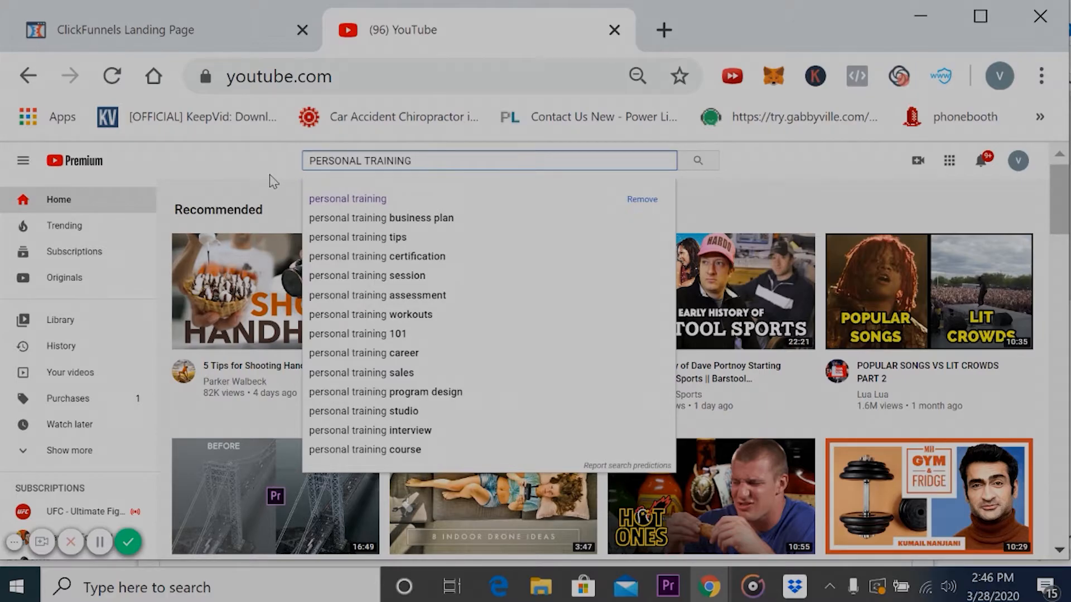
{"action": "key", "text": "Return"}
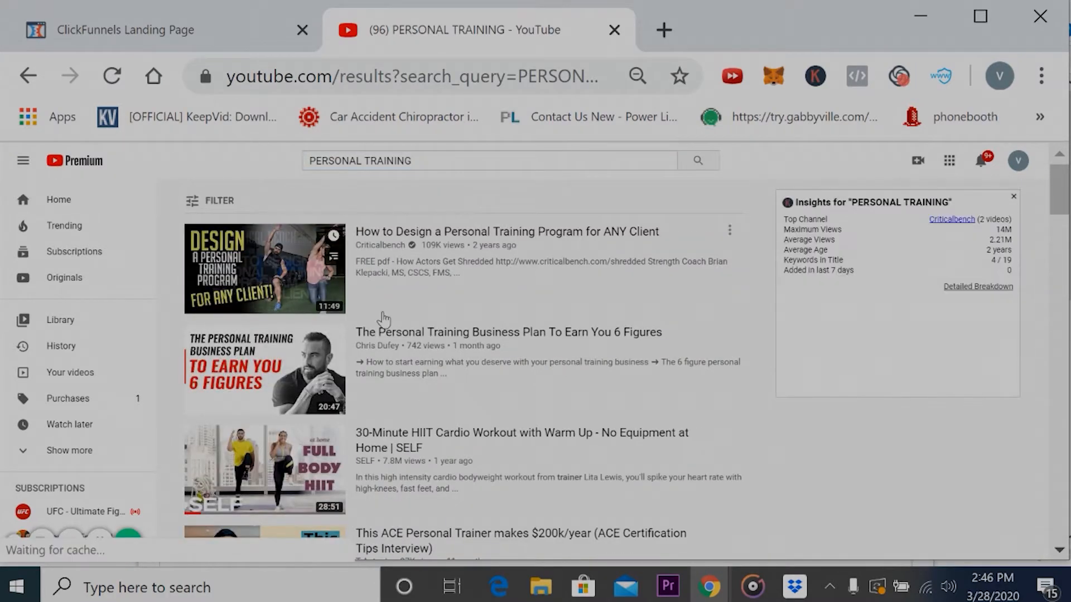
- Browse the search results, open the "30-Minute HIIT Cardio Workout with Warm Up" video by SELF and pause it
{"action": "scroll", "coordinate": [384, 320], "scroll_direction": "down", "scroll_amount": 1}
{"action": "scroll", "coordinate": [383, 320], "scroll_direction": "up", "scroll_amount": 3}
{"action": "scroll", "coordinate": [384, 319], "scroll_direction": "left", "scroll_amount": 3}
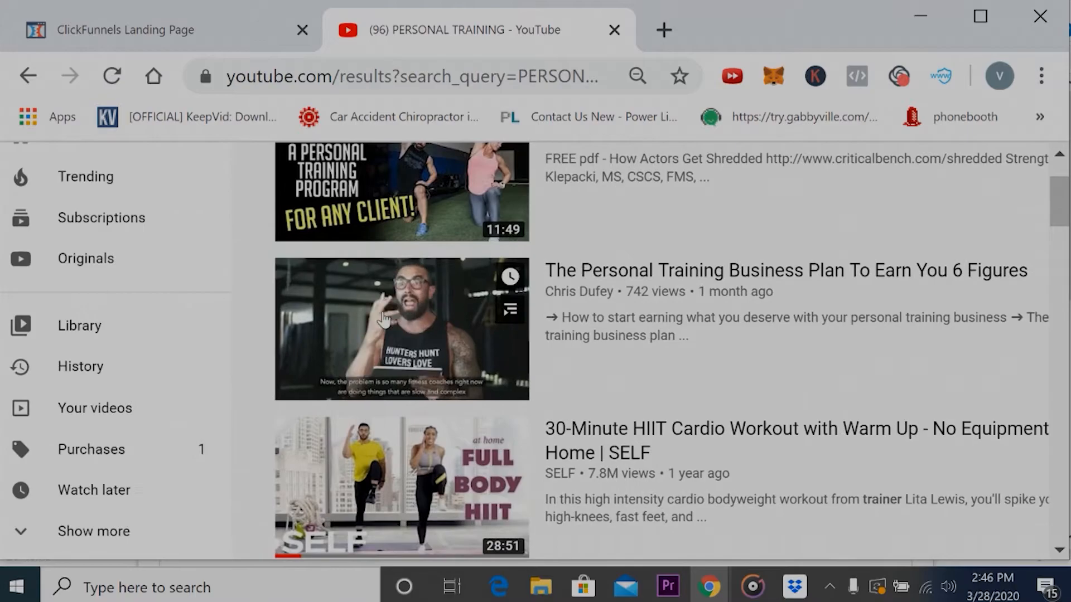
{"action": "scroll", "coordinate": [384, 319], "scroll_direction": "up", "scroll_amount": 1}
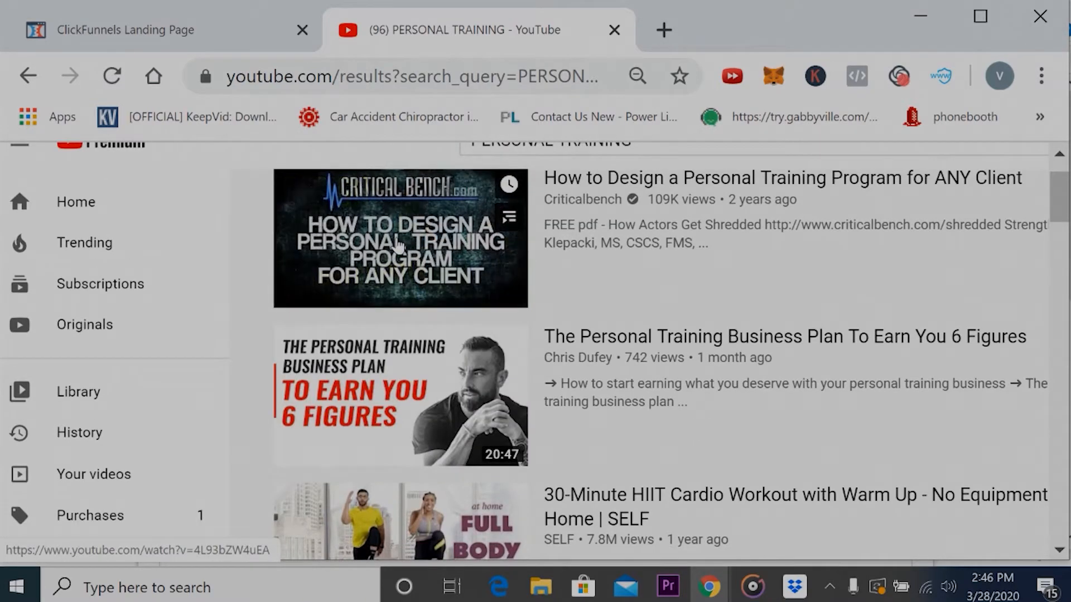
{"action": "scroll", "coordinate": [398, 245], "scroll_direction": "down", "scroll_amount": 4}
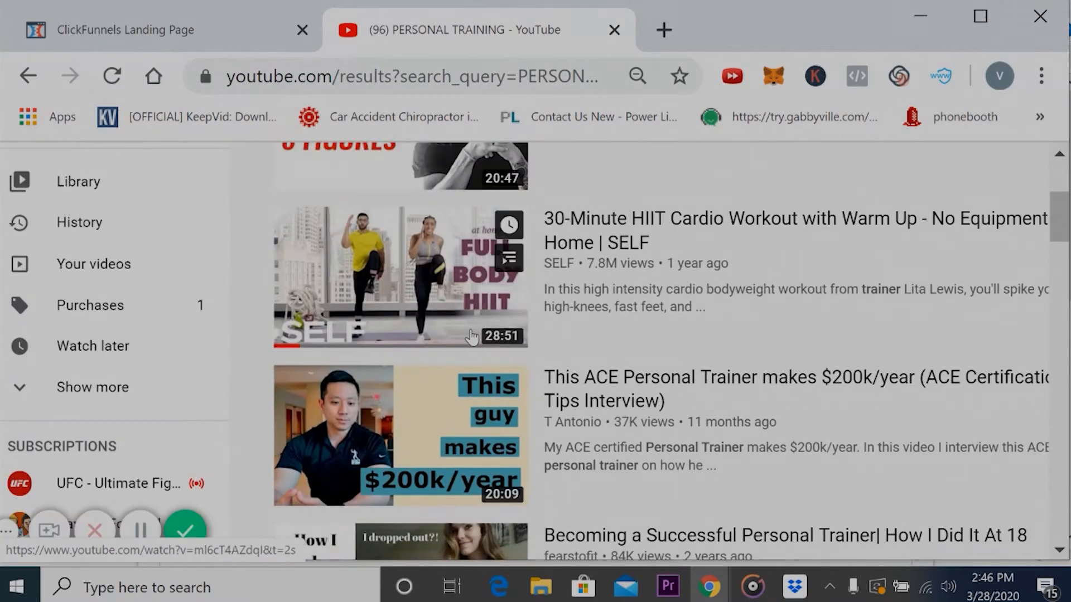
{"action": "left_click", "coordinate": [448, 269]}
{"action": "scroll", "coordinate": [583, 306], "scroll_direction": "down", "scroll_amount": 5}
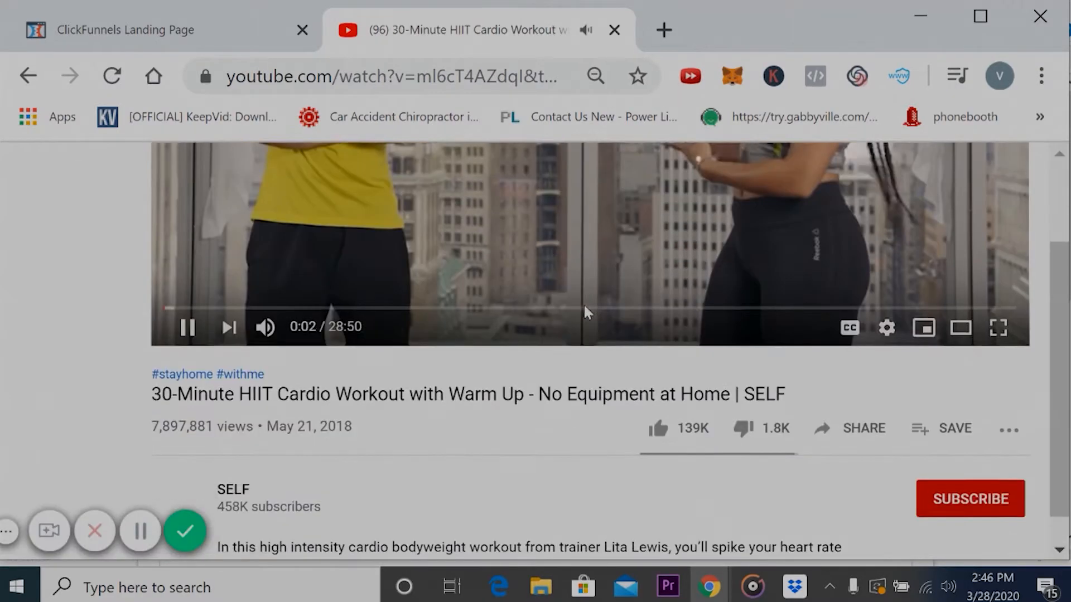
{"action": "scroll", "coordinate": [616, 156], "scroll_direction": "up", "scroll_amount": 5}
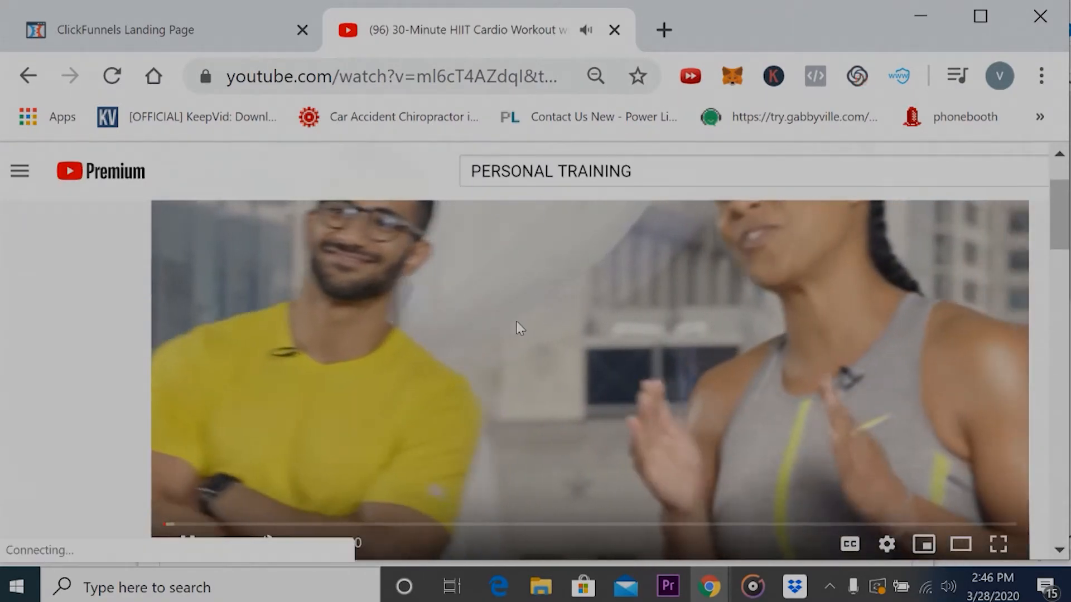
{"action": "left_click", "coordinate": [518, 323]}
- Copy the share link of the HIIT cardio workout video
{"action": "scroll", "coordinate": [517, 321], "scroll_direction": "down", "scroll_amount": 5}
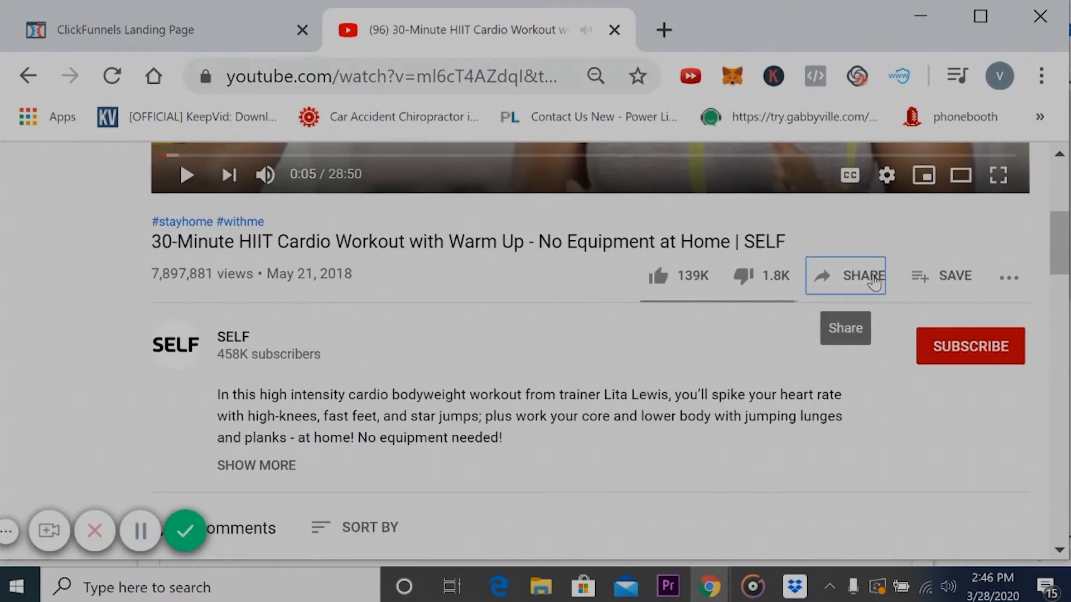
{"action": "left_click", "coordinate": [877, 279]}
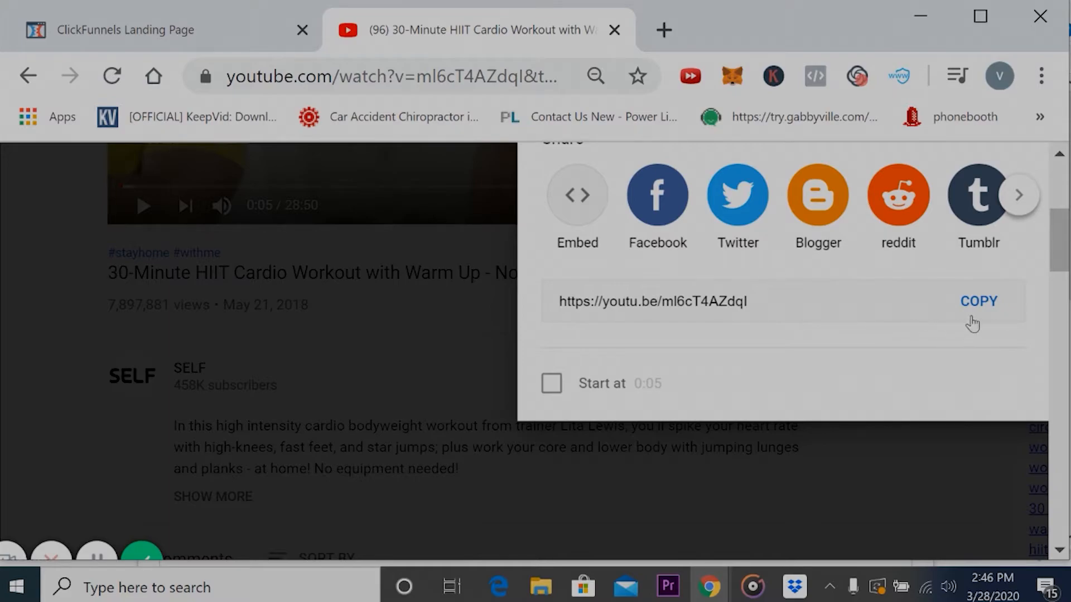
{"action": "left_click", "coordinate": [979, 302]}
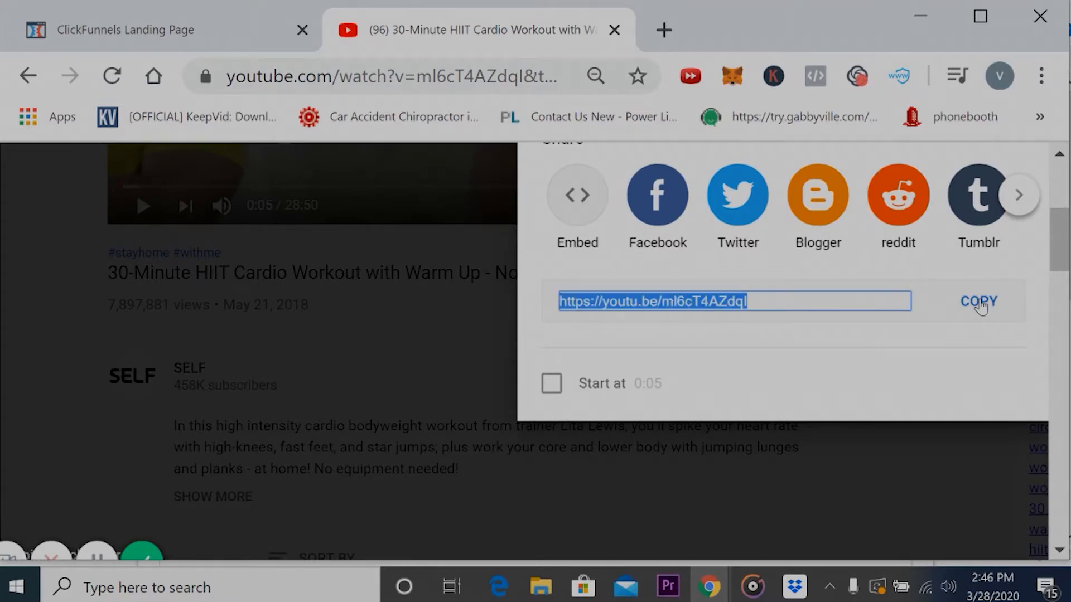
{"action": "left_click", "coordinate": [980, 305]}
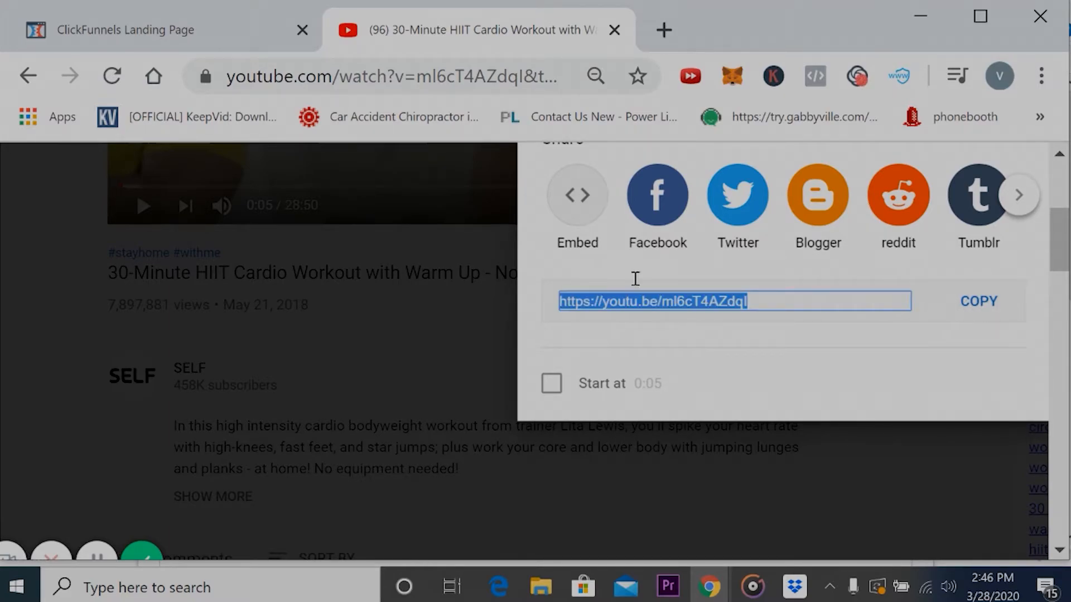
- Return to the ClickFunnels landing page, paste the copied YouTube link as the video element's embed, and save and preview the page
{"action": "left_click", "coordinate": [217, 41]}
{"action": "key", "text": "ctrl+v"}
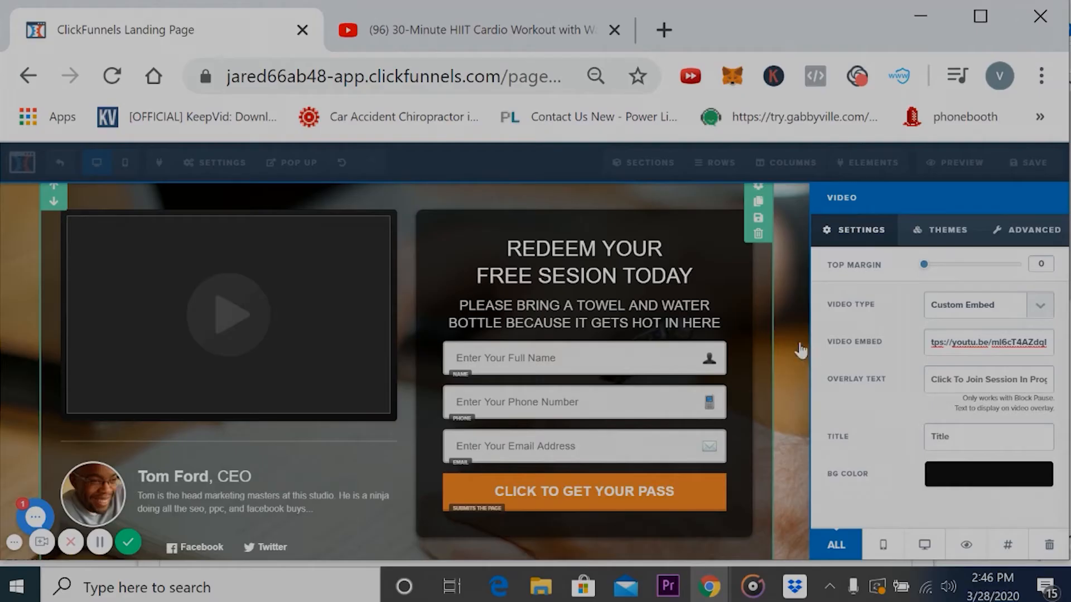
{"action": "left_click", "coordinate": [715, 200]}
{"action": "left_click", "coordinate": [1031, 163]}
{"action": "mouse_move", "coordinate": [853, 175]}
{"action": "left_click", "coordinate": [951, 178]}
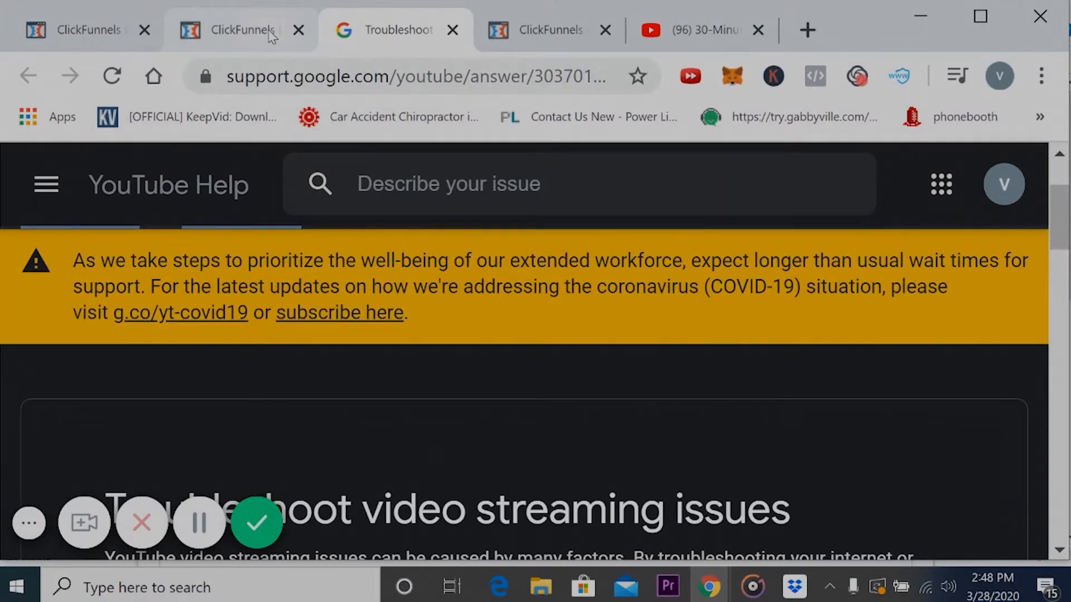
{"action": "scroll", "coordinate": [276, 265], "scroll_direction": "up", "scroll_amount": 2}
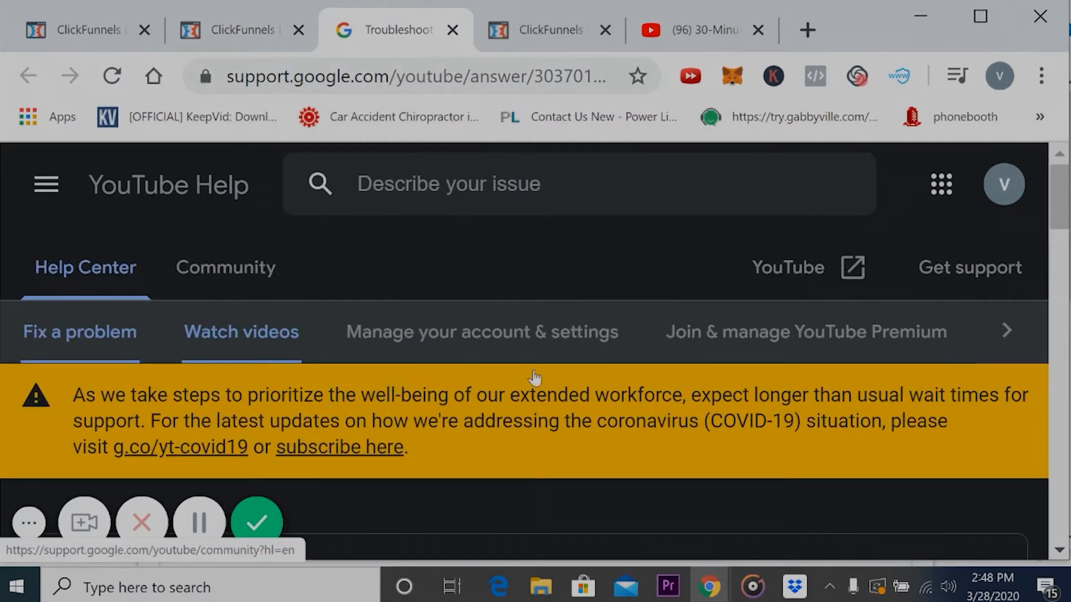
{"action": "left_click", "coordinate": [1008, 333]}
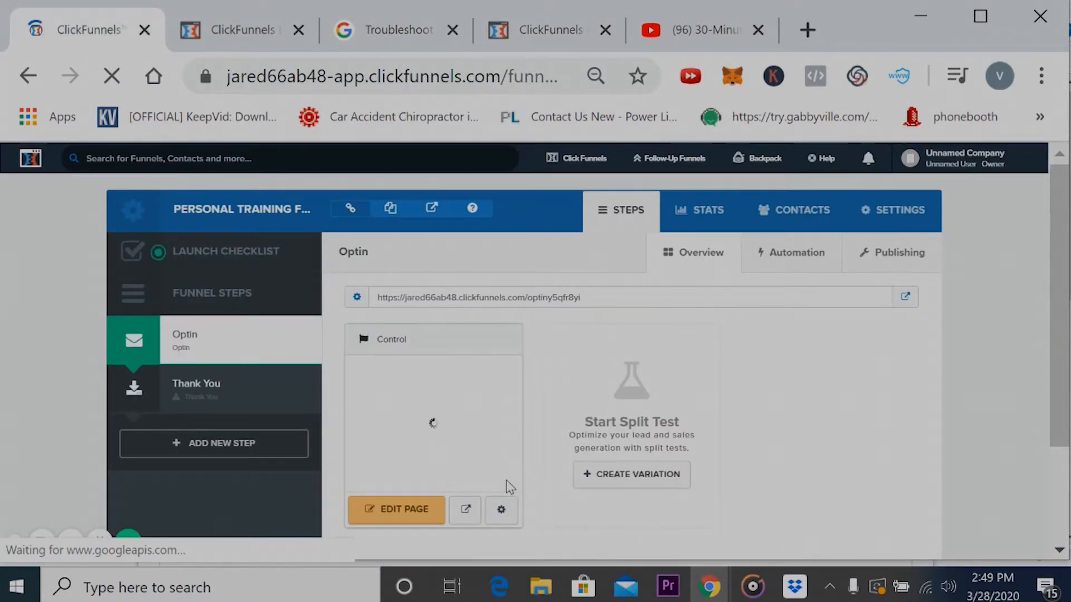
- Go to the funnel's Thank You step and apply the "Mother Funnel Squeeze Page - 7" template
{"action": "scroll", "coordinate": [509, 486], "scroll_direction": "down", "scroll_amount": 2}
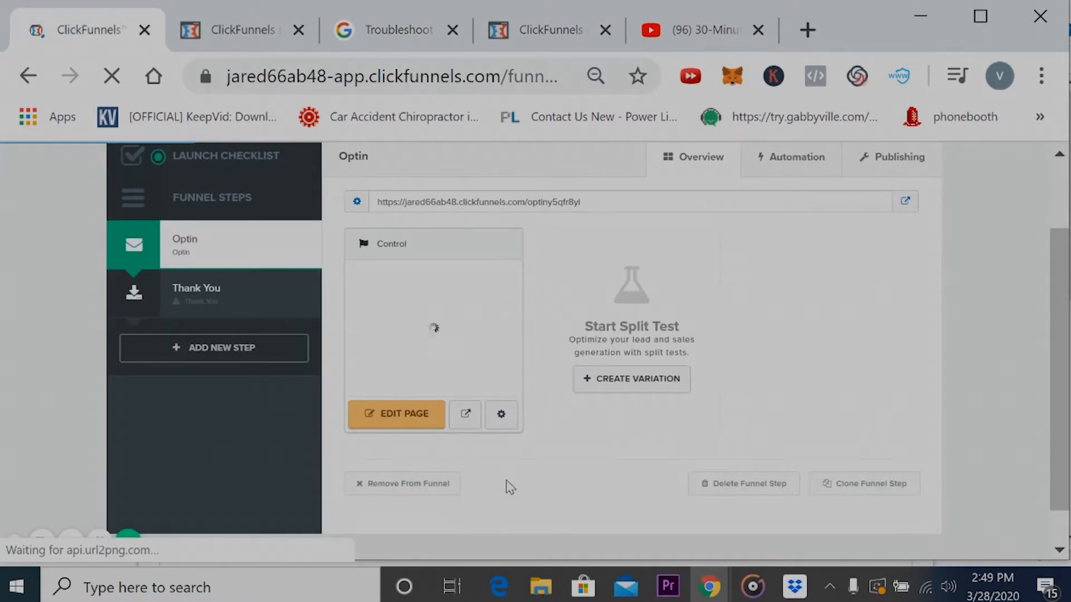
{"action": "left_click", "coordinate": [194, 302]}
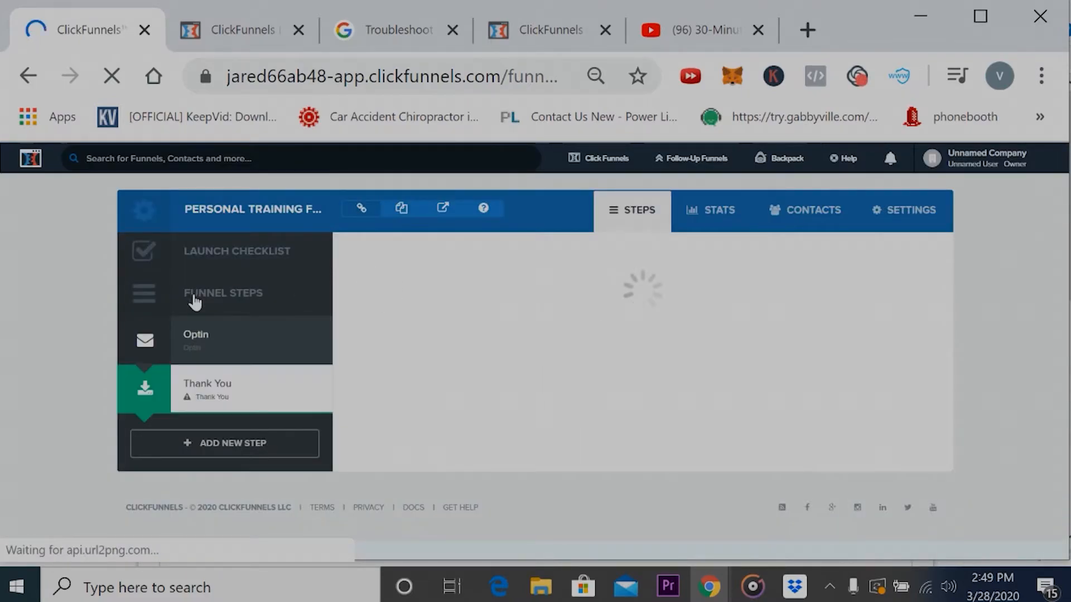
{"action": "scroll", "coordinate": [725, 457], "scroll_direction": "down", "scroll_amount": 10}
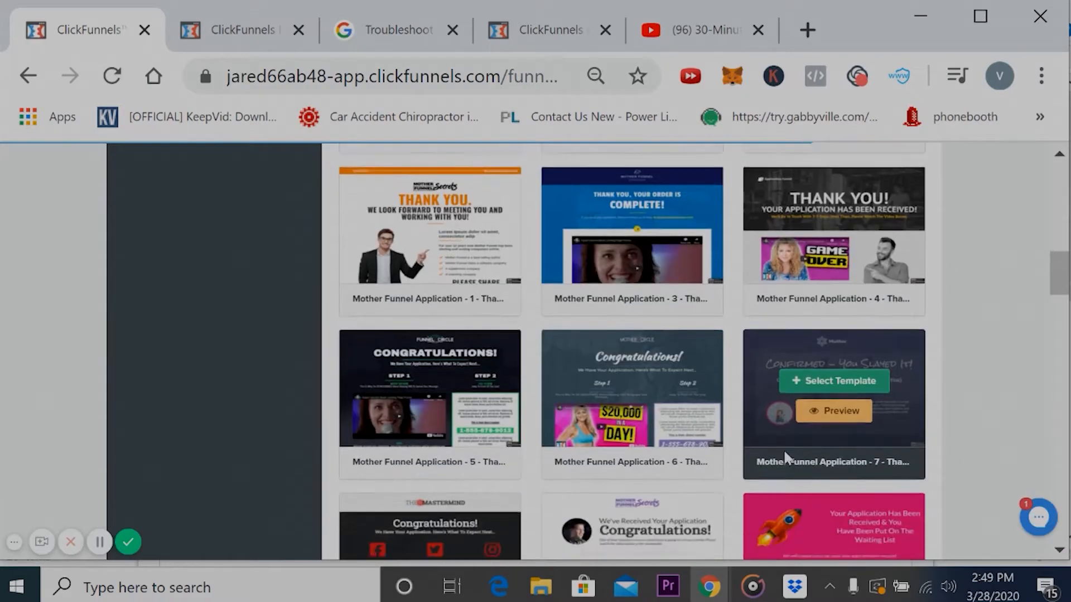
{"action": "scroll", "coordinate": [786, 458], "scroll_direction": "down", "scroll_amount": 9}
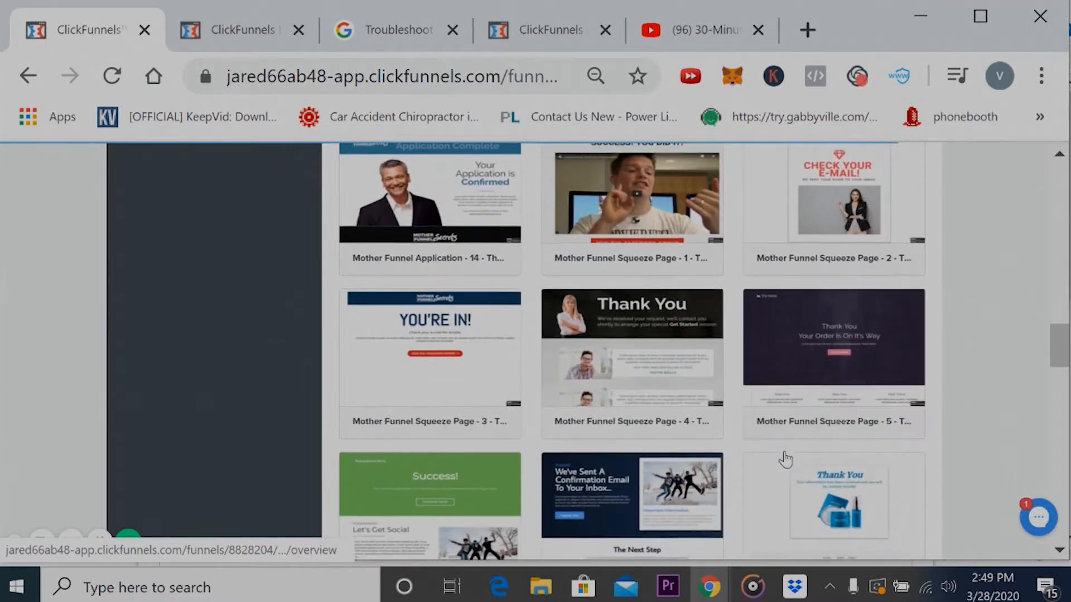
{"action": "mouse_move", "coordinate": [651, 461]}
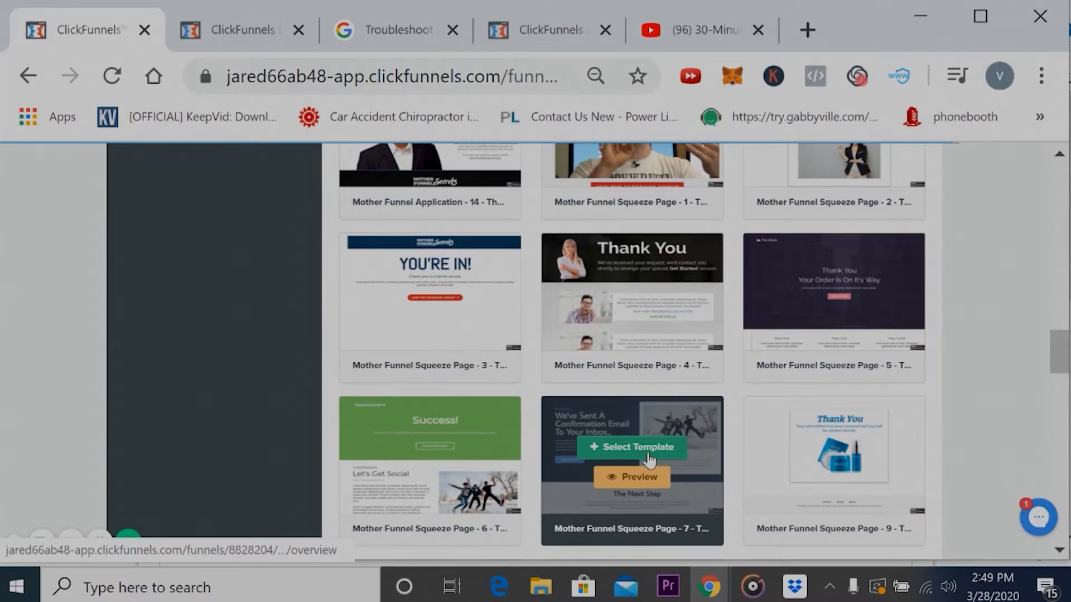
{"action": "left_click", "coordinate": [648, 459]}
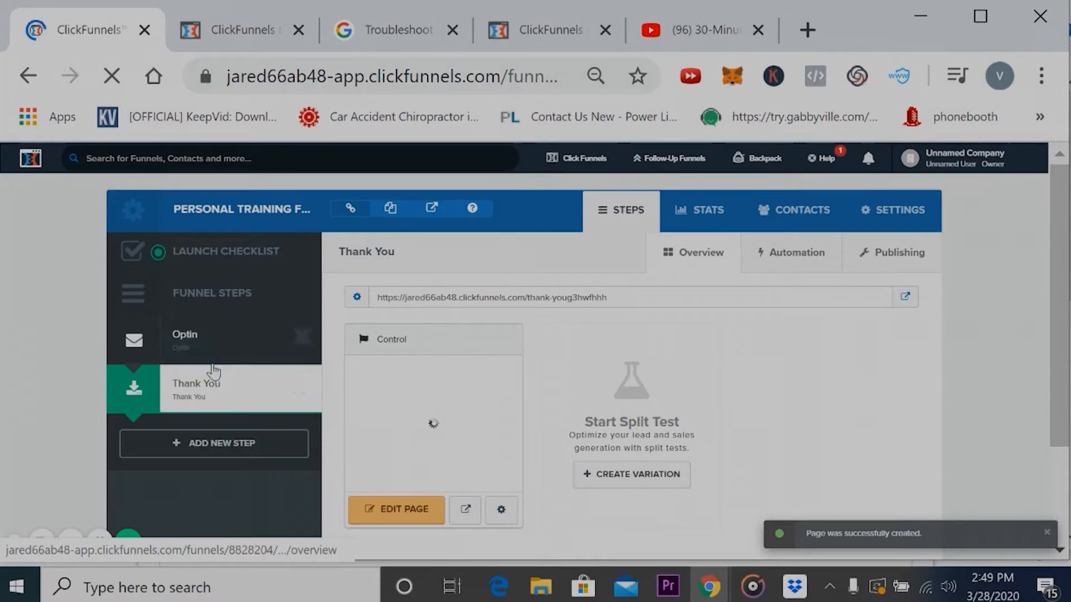
- Open the Thank You page for editing and change its headline to "YAY! CAN'T WAIT!! We Sent a Confirmation Email To Your Inbox..."
{"action": "scroll", "coordinate": [413, 446], "scroll_direction": "down", "scroll_amount": 2}
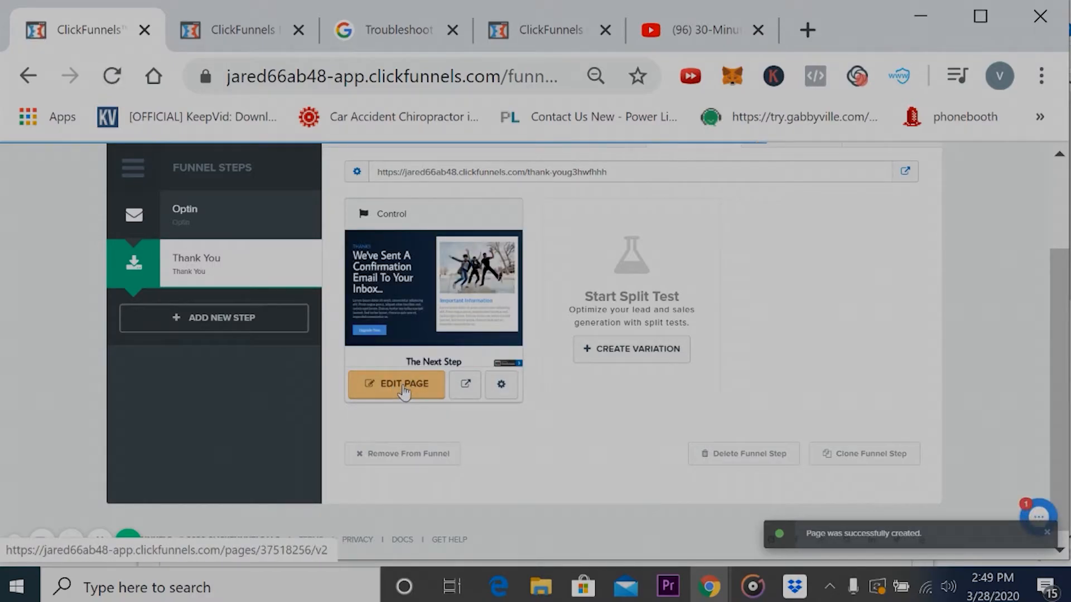
{"action": "left_click", "coordinate": [403, 390]}
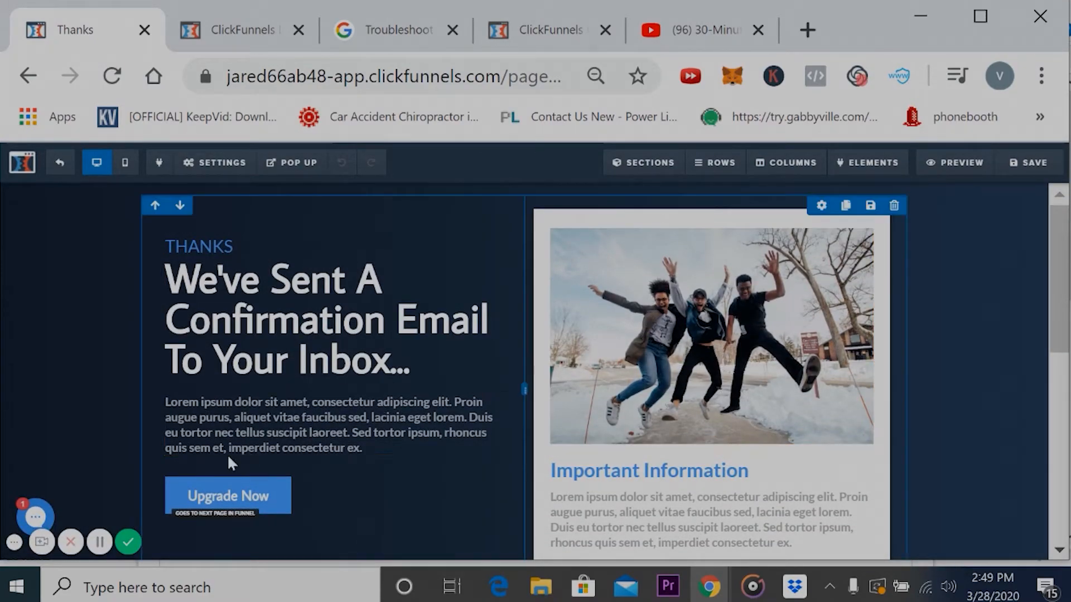
{"action": "left_click", "coordinate": [437, 356]}
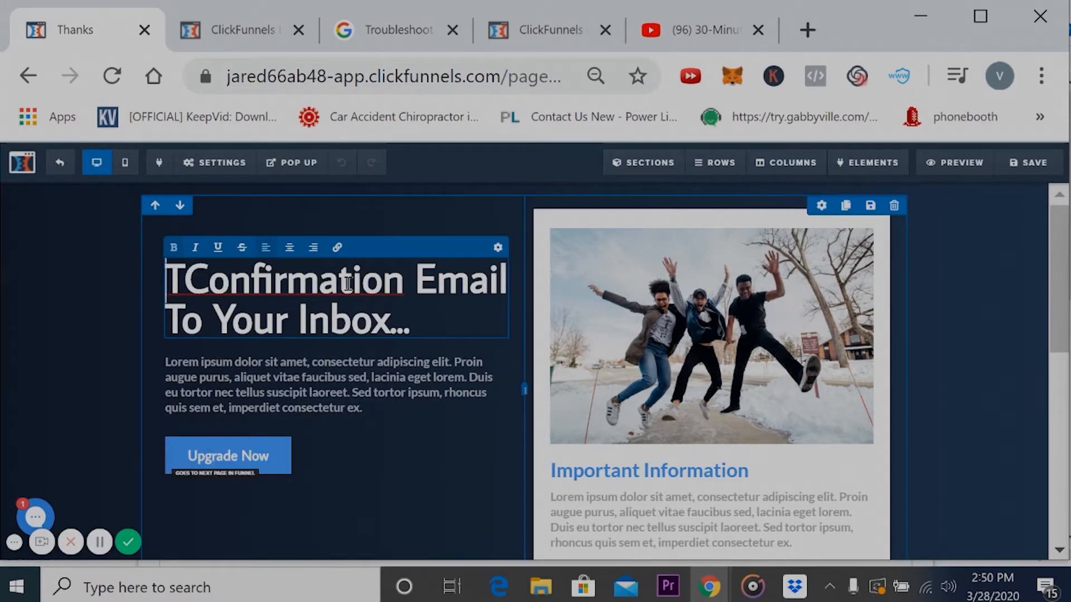
{"action": "key", "text": "BackSpace"}
{"action": "type", "text": "YAY! CAN'T WAIT"}
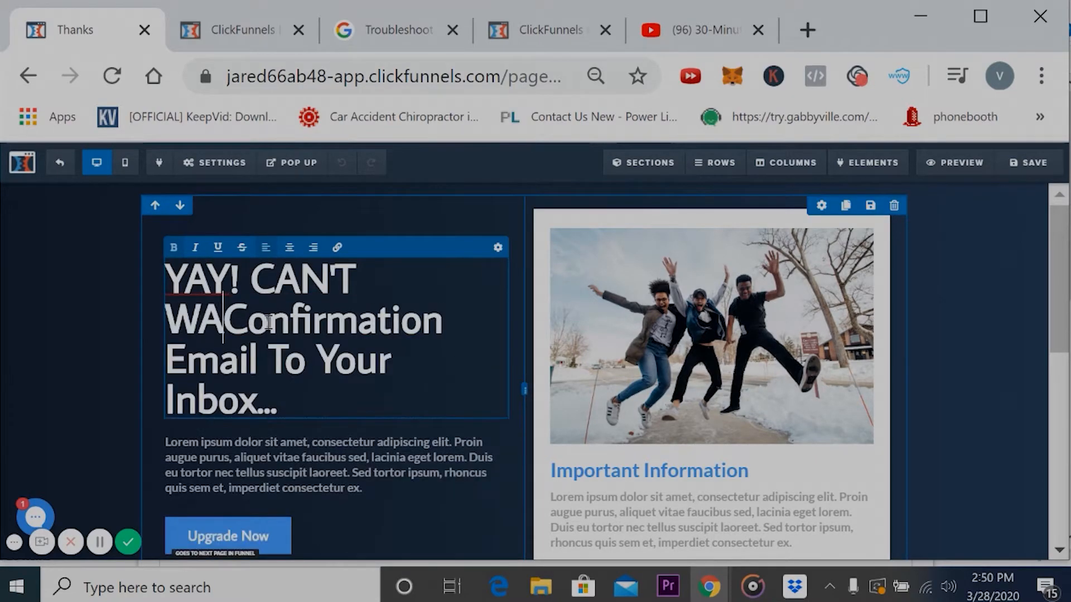
{"action": "type", "text": "!! We Sent"}
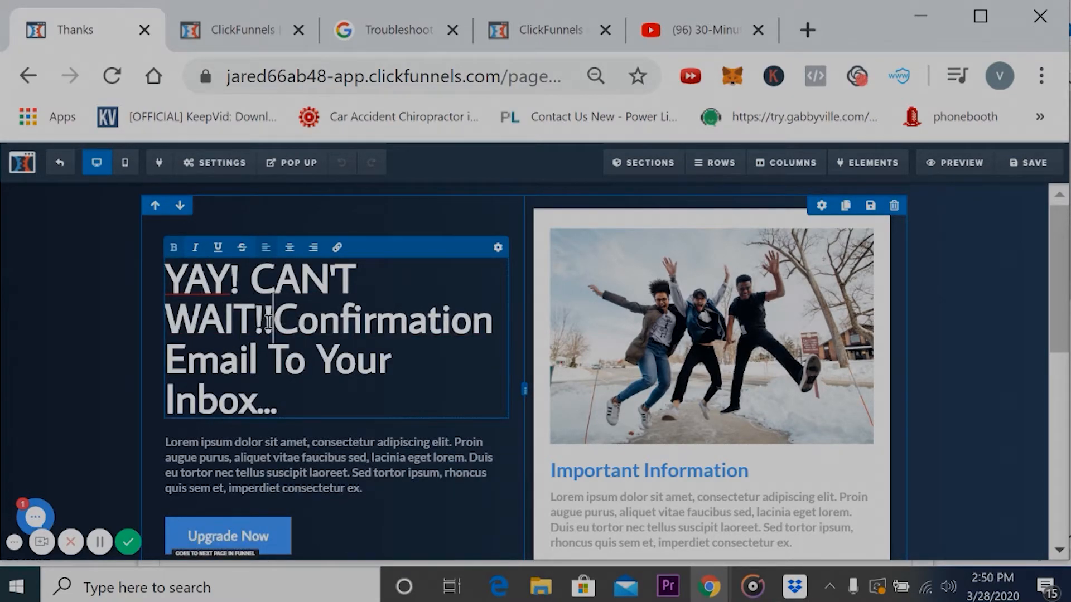
{"action": "type", "text": " a"}
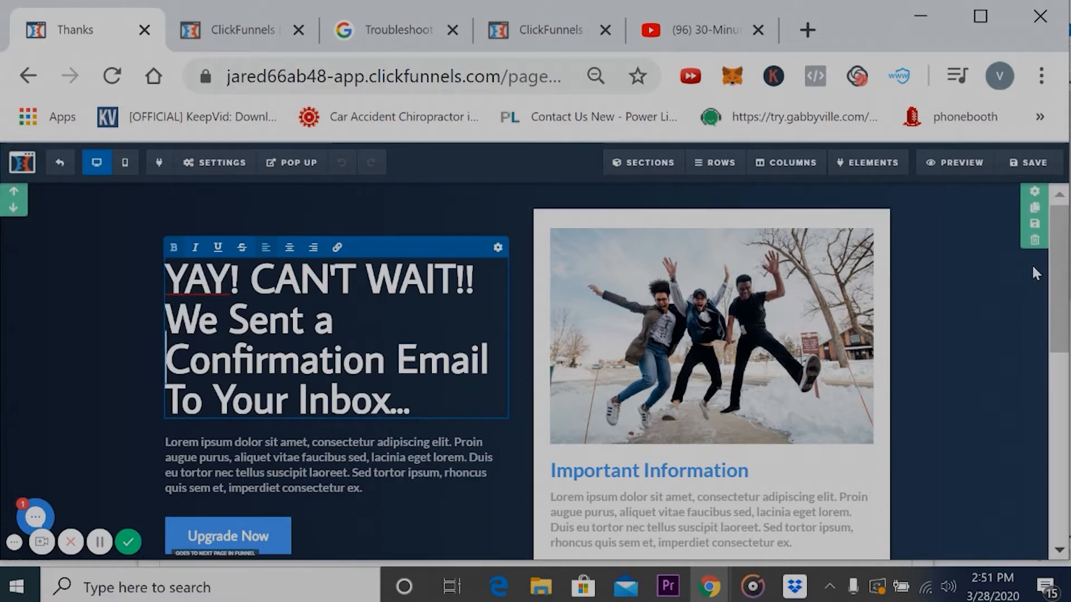
- Open the settings of the Thank You page's image of three people jumping
{"action": "scroll", "coordinate": [815, 270], "scroll_direction": "down", "scroll_amount": 1}
{"action": "left_click", "coordinate": [816, 270]}
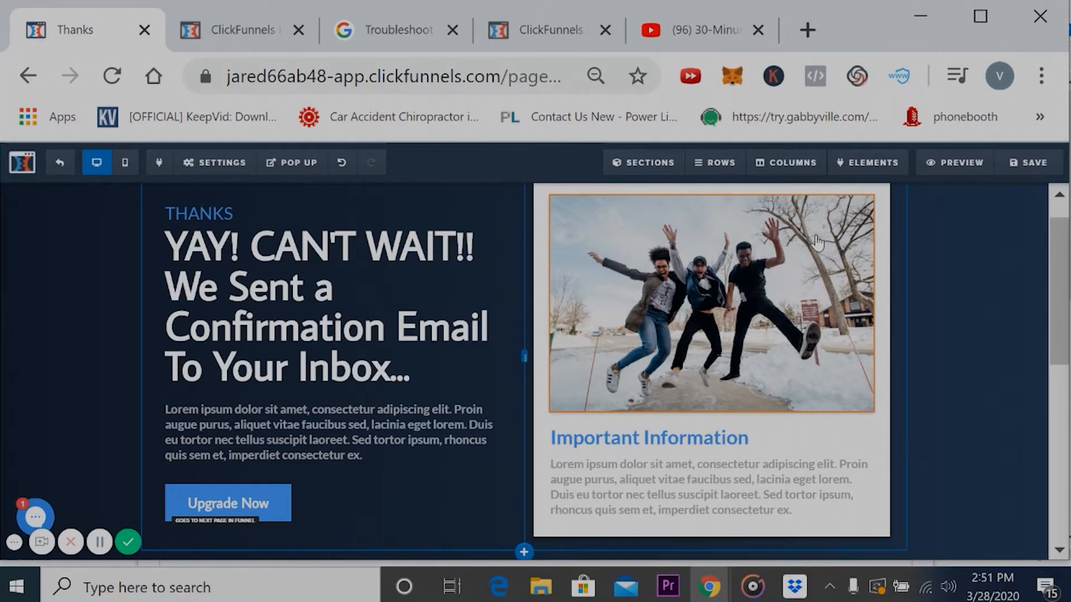
{"action": "left_click_drag", "start_coordinate": [1063, 230], "coordinate": [1066, 133]}
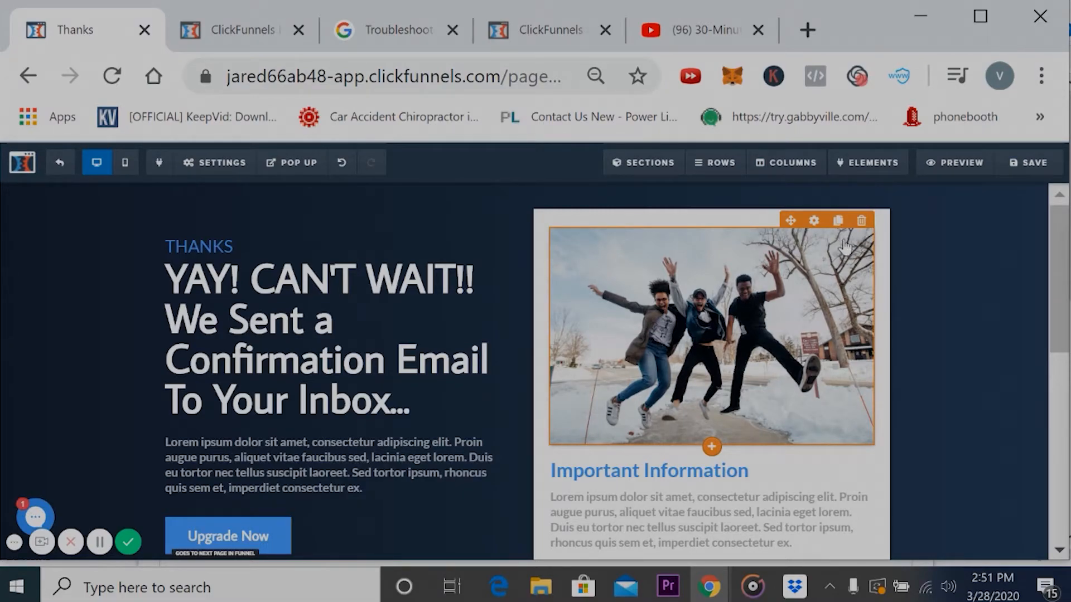
{"action": "left_click", "coordinate": [812, 223]}
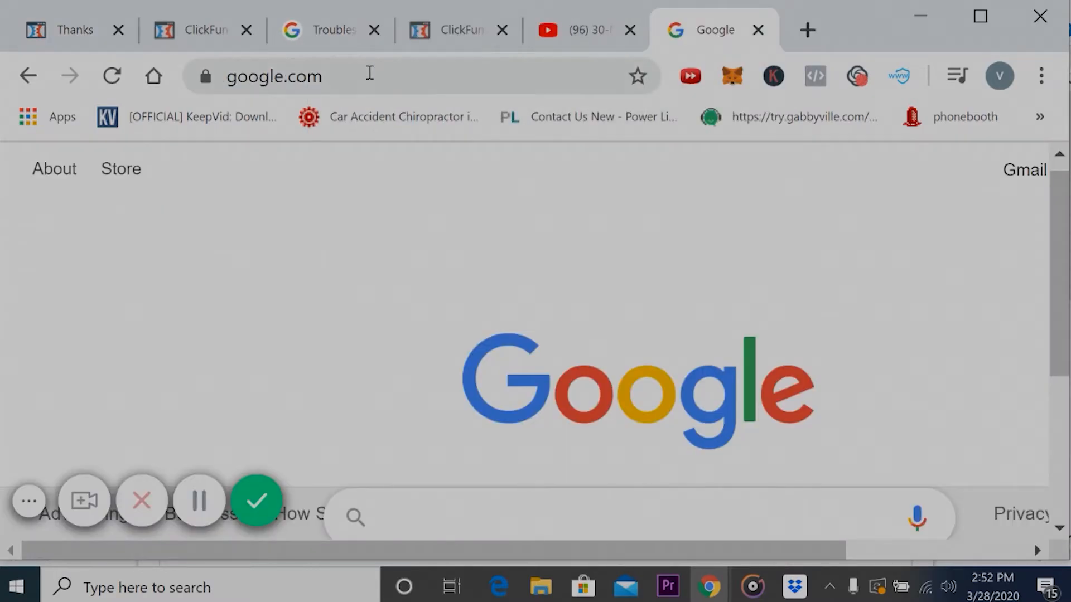
- Search the web for "personal trainer" in the separate Google tab and switch to the image results
{"action": "left_click", "coordinate": [369, 73]}
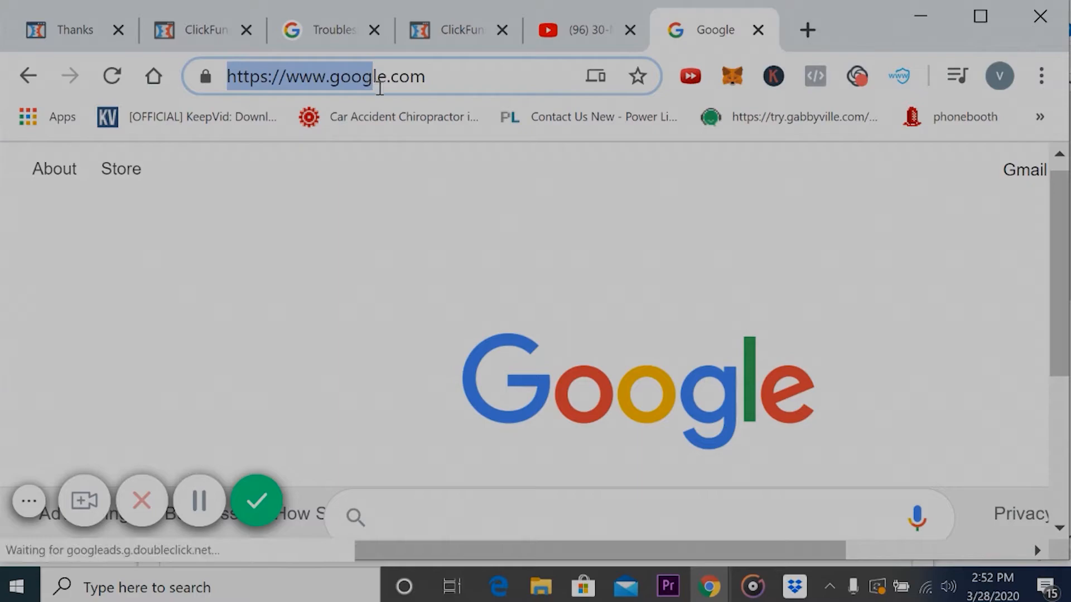
{"action": "triple_click", "coordinate": [449, 79]}
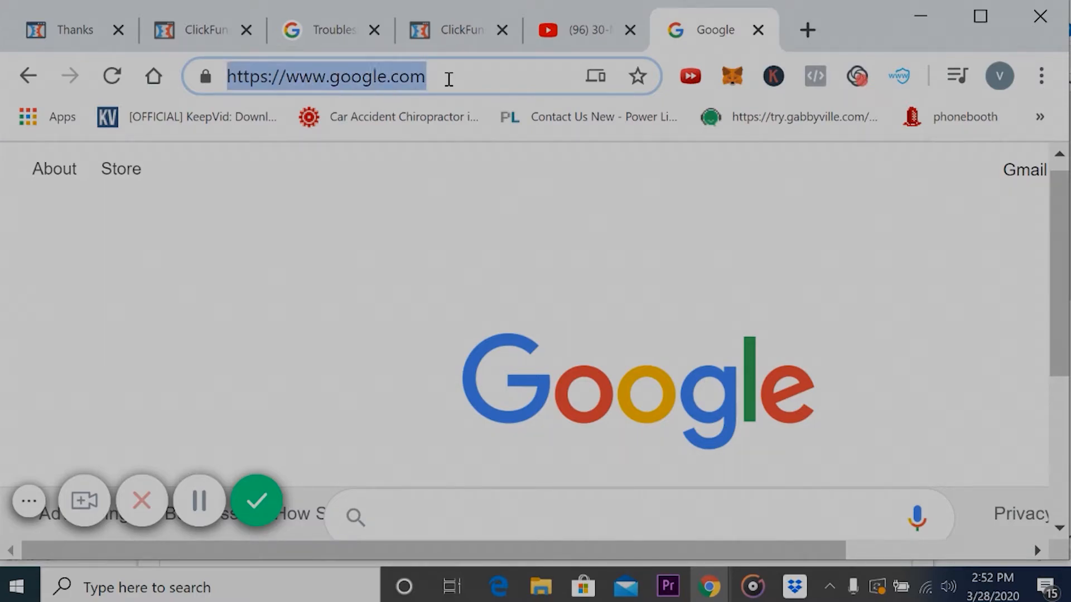
{"action": "type", "text": "personal trai"}
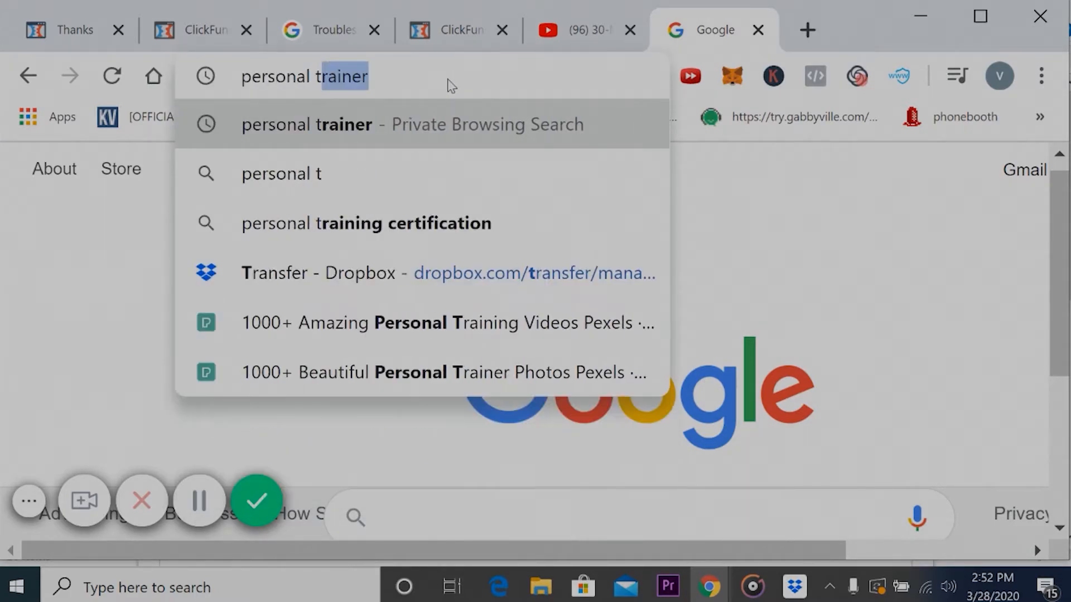
{"action": "type", "text": "ner"}
{"action": "key", "text": "Return"}
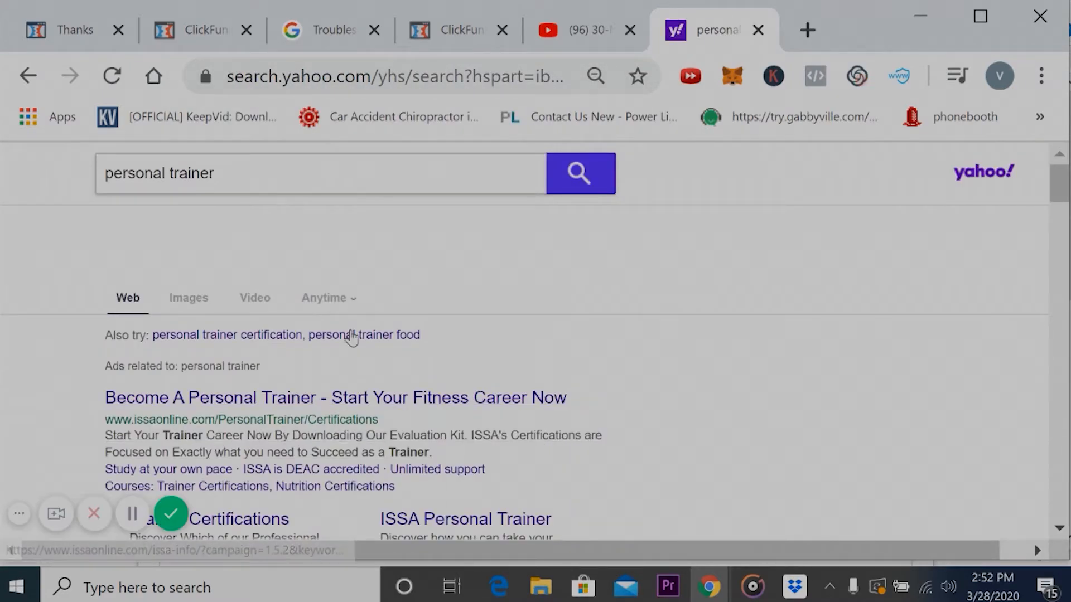
{"action": "scroll", "coordinate": [348, 336], "scroll_direction": "down", "scroll_amount": 4}
{"action": "scroll", "coordinate": [352, 338], "scroll_direction": "up", "scroll_amount": 3, "text": "ctrl"}
{"action": "scroll", "coordinate": [352, 338], "scroll_direction": "left", "scroll_amount": 3}
{"action": "scroll", "coordinate": [351, 337], "scroll_direction": "up", "scroll_amount": 4}
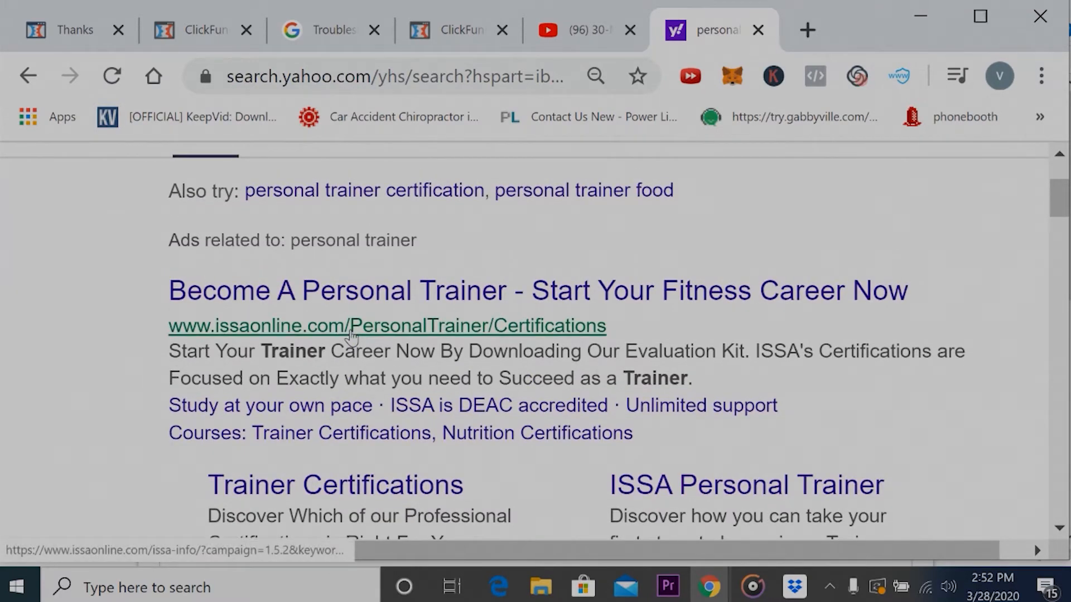
{"action": "scroll", "coordinate": [351, 334], "scroll_direction": "right", "scroll_amount": 2}
{"action": "scroll", "coordinate": [350, 334], "scroll_direction": "right", "scroll_amount": 1}
{"action": "scroll", "coordinate": [349, 338], "scroll_direction": "up", "scroll_amount": 4}
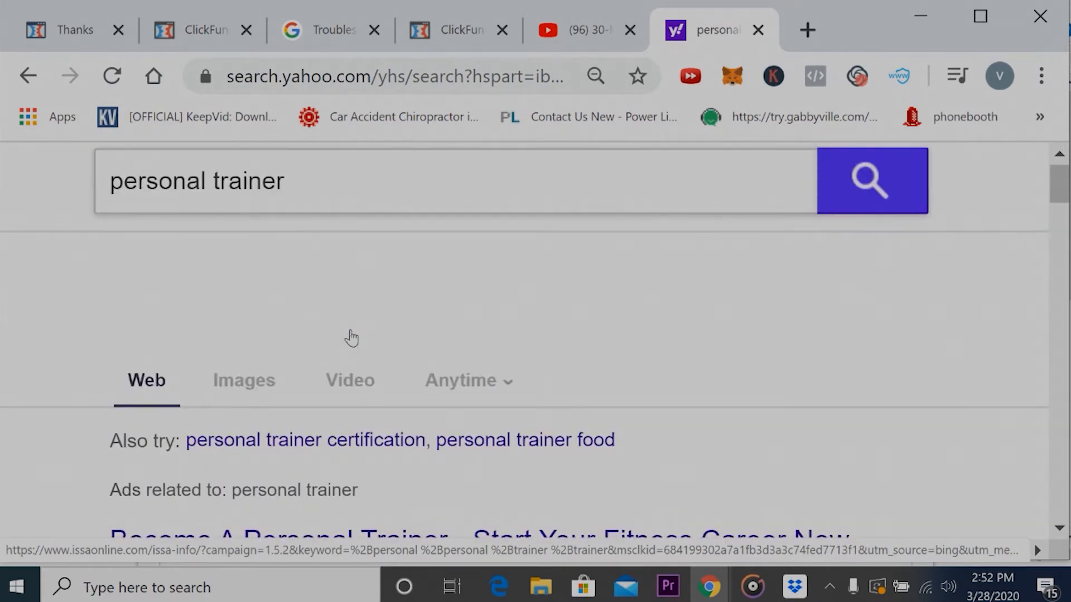
{"action": "left_click", "coordinate": [272, 389]}
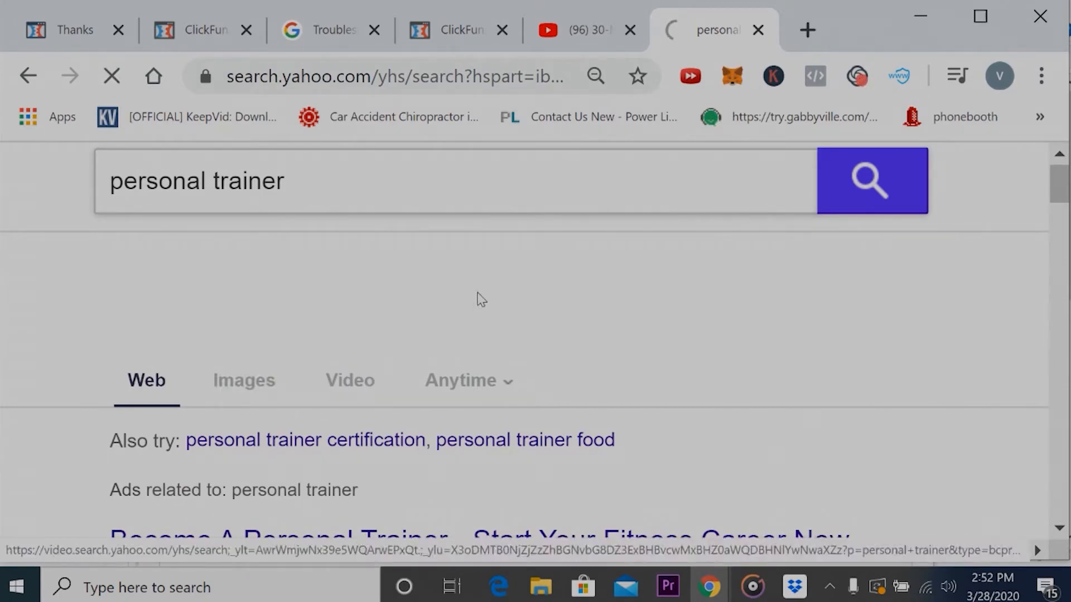
- Open the picture of the man in the "PERSONAL TRAINER" shirt from the image results and copy its image address
{"action": "scroll", "coordinate": [557, 329], "scroll_direction": "down", "scroll_amount": 3}
{"action": "scroll", "coordinate": [596, 341], "scroll_direction": "down", "scroll_amount": 4}
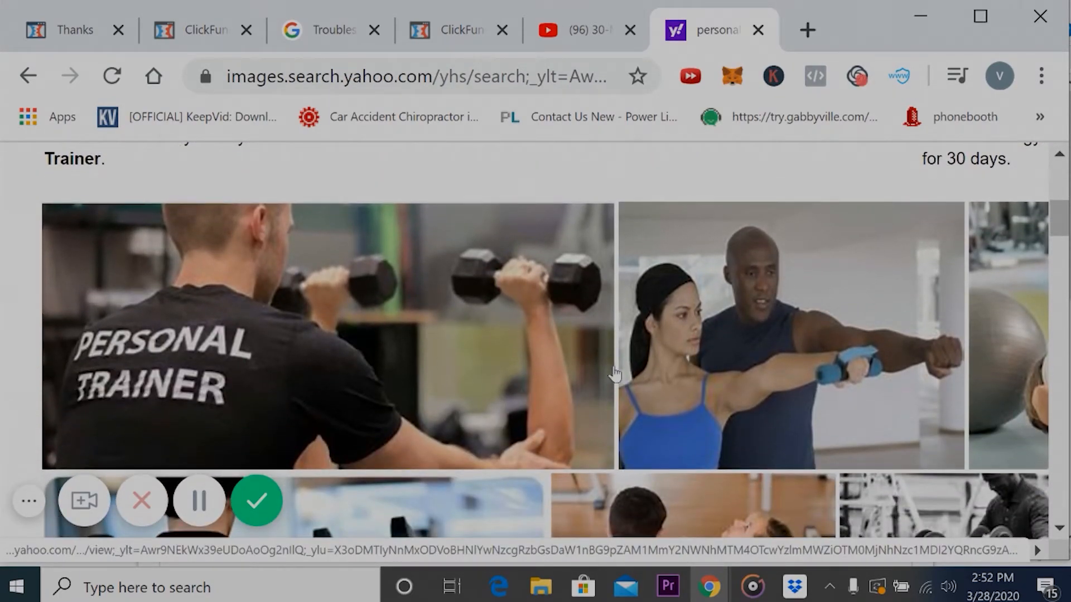
{"action": "scroll", "coordinate": [539, 332], "scroll_direction": "down", "scroll_amount": 1}
{"action": "left_click", "coordinate": [483, 269]}
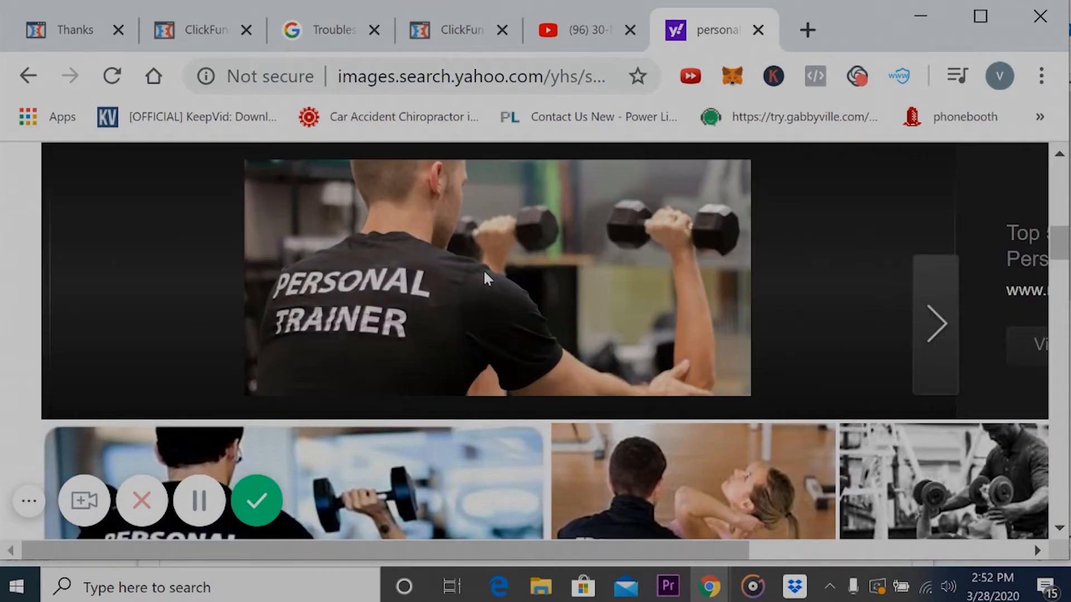
{"action": "right_click", "coordinate": [455, 254]}
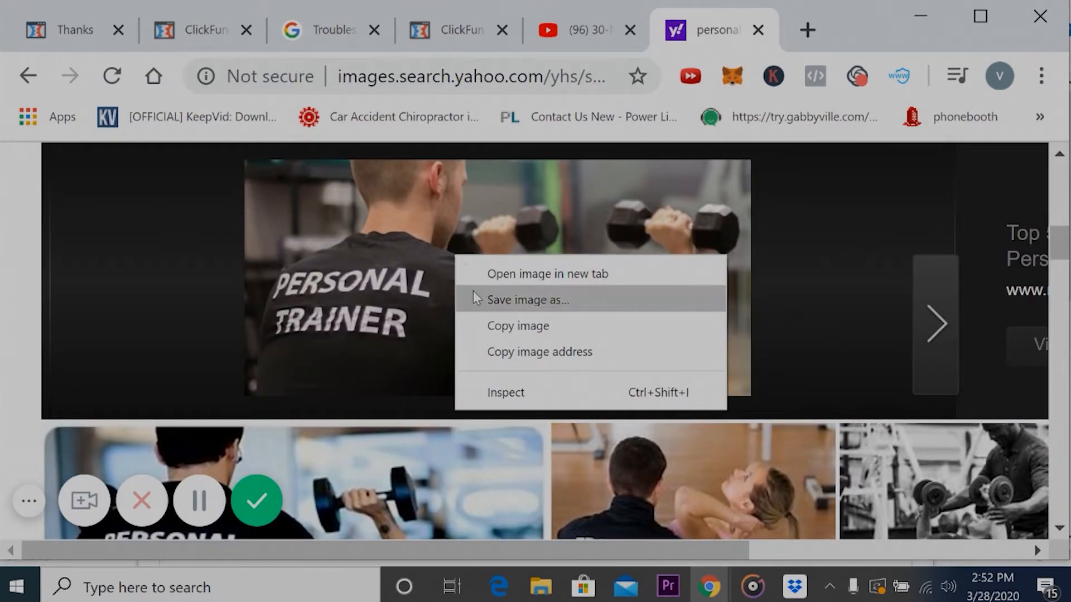
{"action": "left_click", "coordinate": [573, 335]}
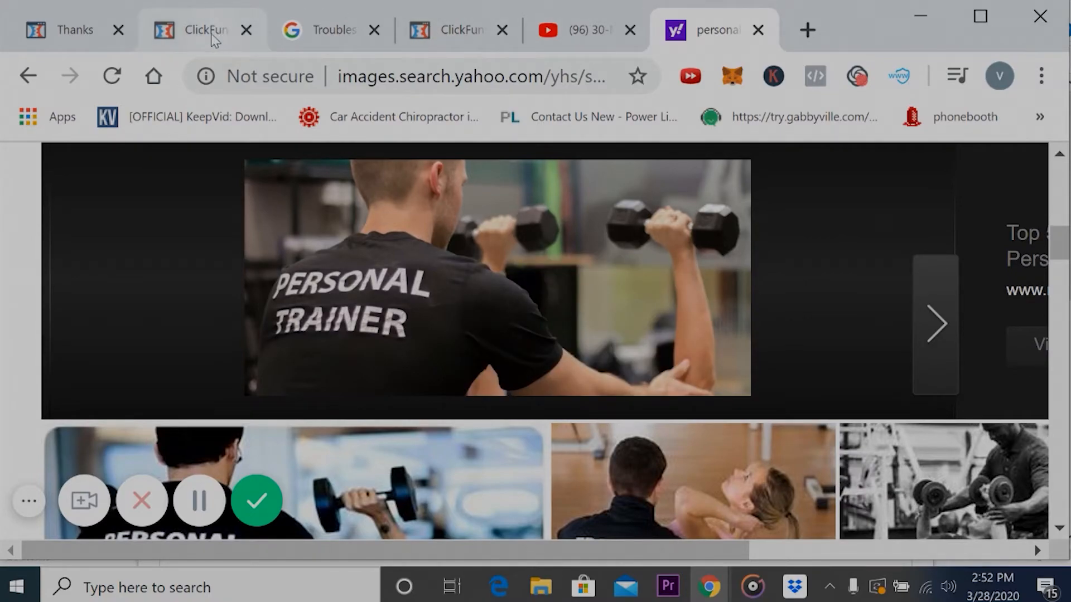
- Return to the Thank You page editor, replace the image's URL with the copied address, and save the page
{"action": "left_click", "coordinate": [67, 33]}
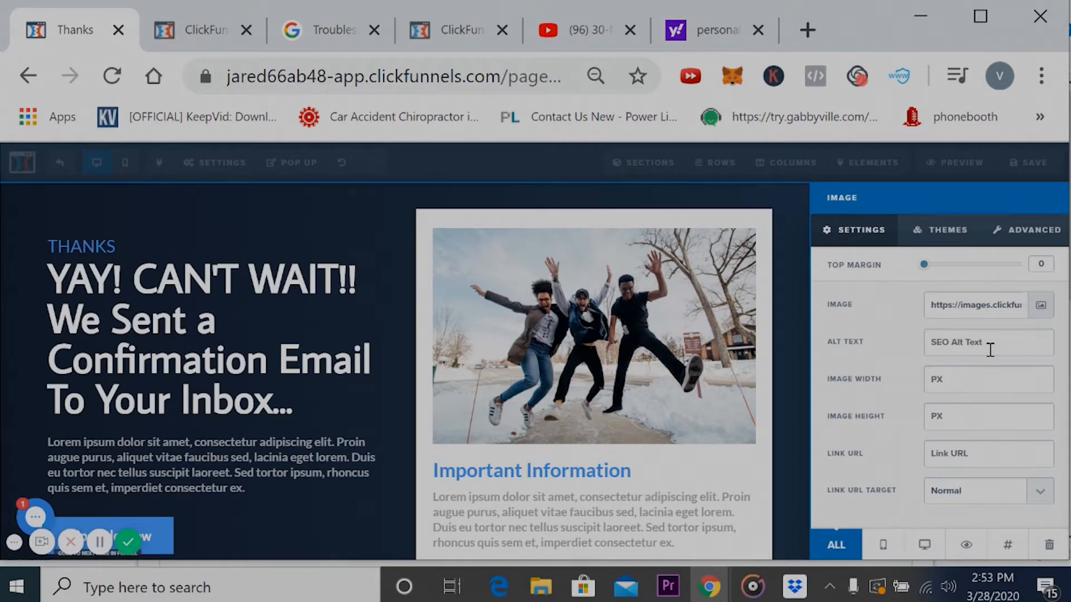
{"action": "double_click", "coordinate": [1004, 304]}
{"action": "key", "text": "ctrl+a"}
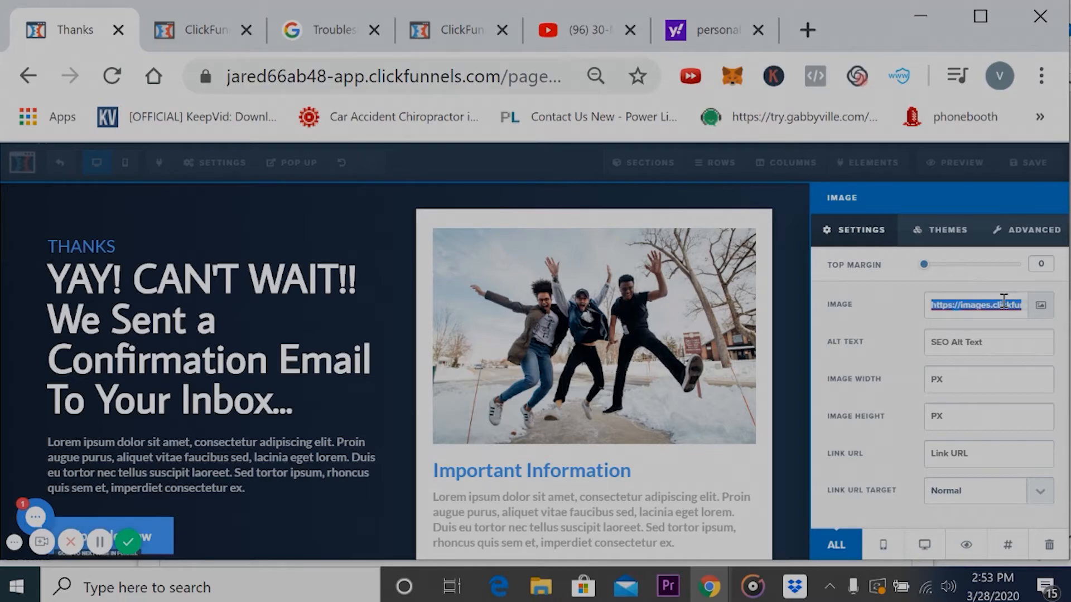
{"action": "right_click", "coordinate": [1003, 305]}
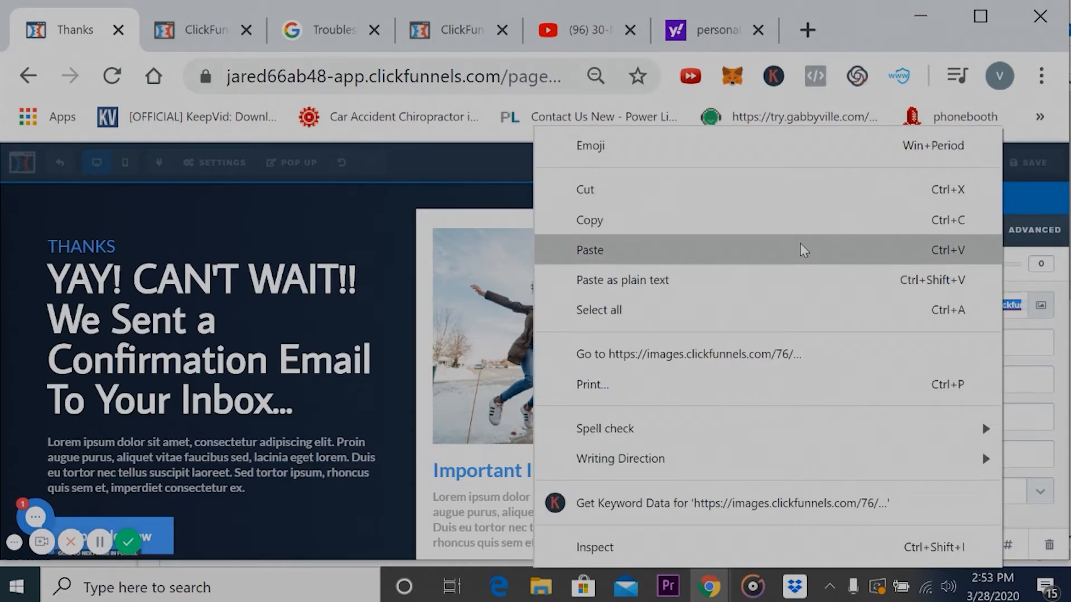
{"action": "left_click", "coordinate": [800, 250]}
{"action": "left_click", "coordinate": [781, 296]}
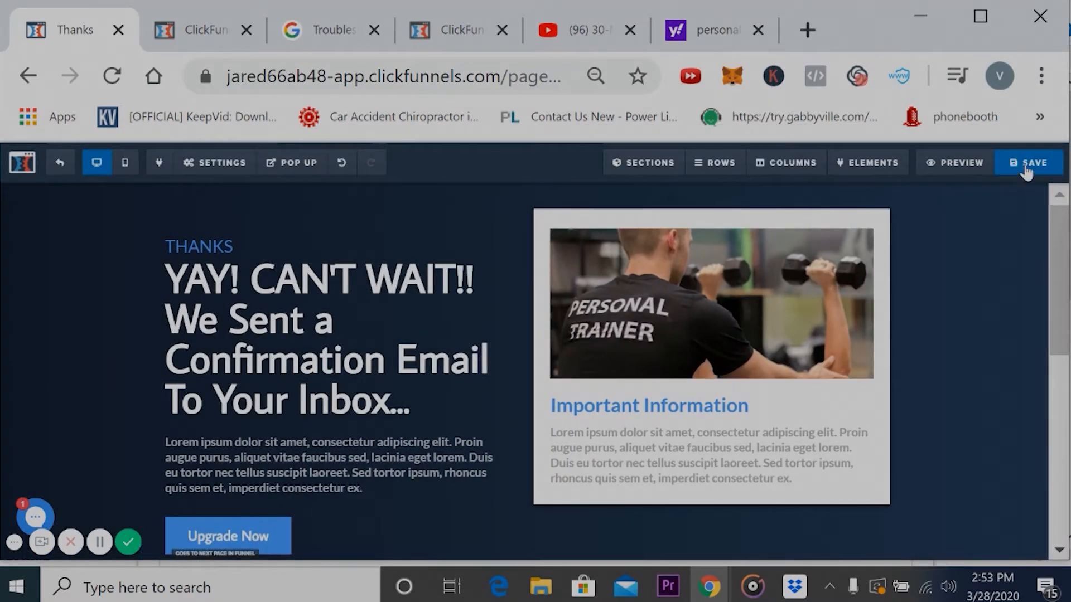
{"action": "left_click", "coordinate": [1026, 173]}
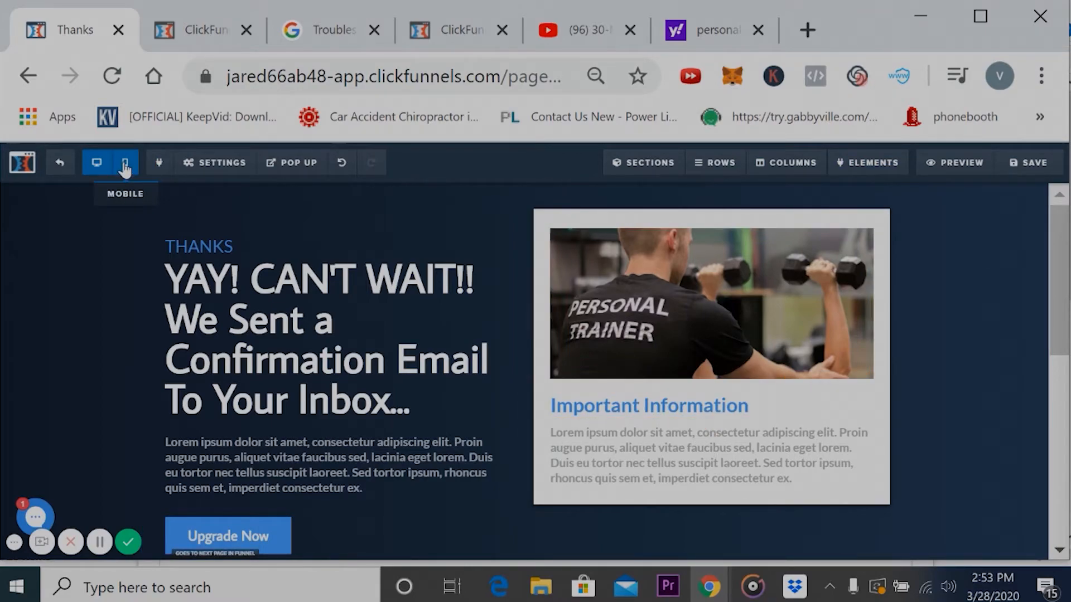
- Go back to the funnel's steps and open the Optin page for editing
{"action": "left_click", "coordinate": [61, 166]}
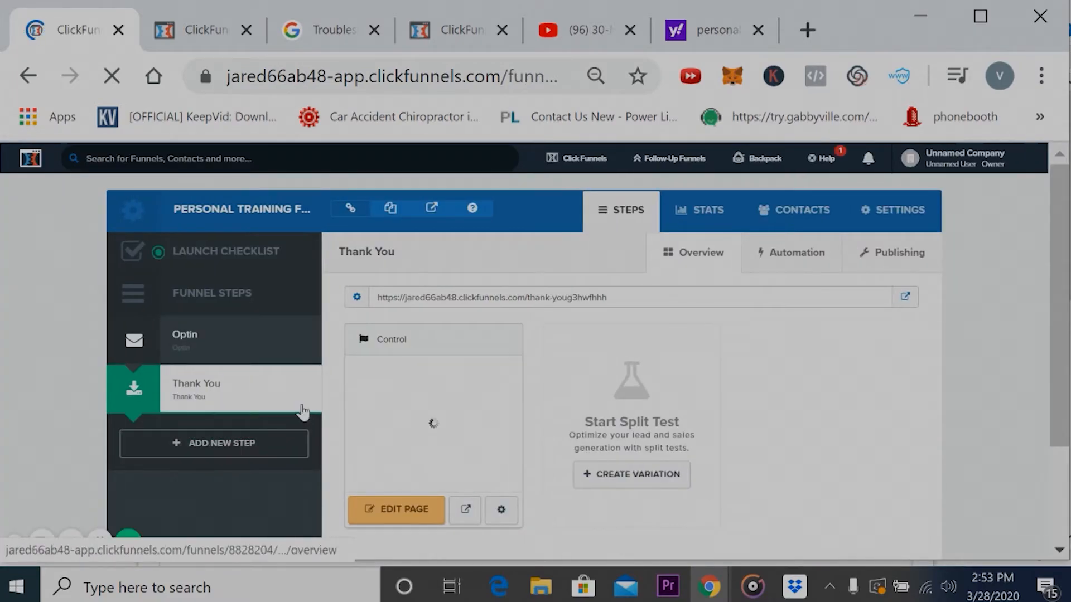
{"action": "left_click", "coordinate": [212, 350]}
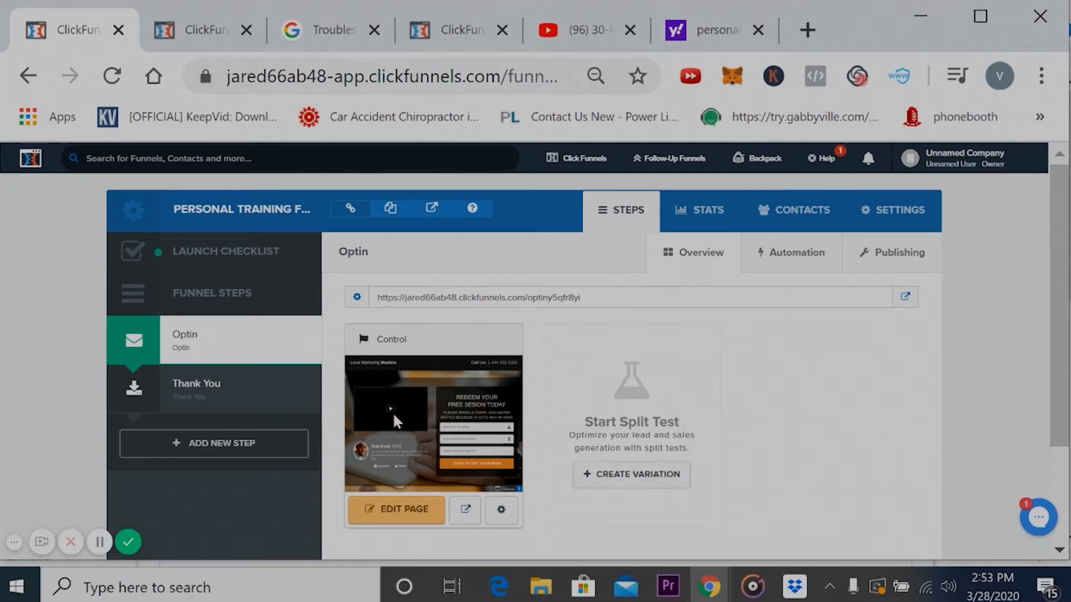
{"action": "left_click", "coordinate": [398, 509]}
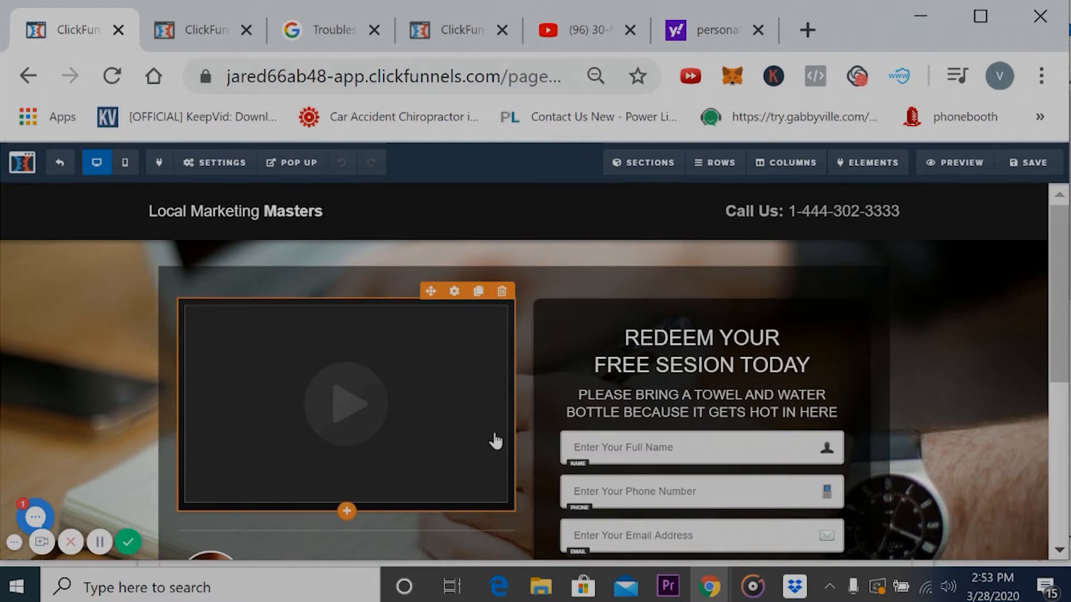
- Check which action is set for the "CLICK TO GET YOUR PASS" button, then close its settings
{"action": "left_click_drag", "start_coordinate": [1058, 260], "coordinate": [1055, 387]}
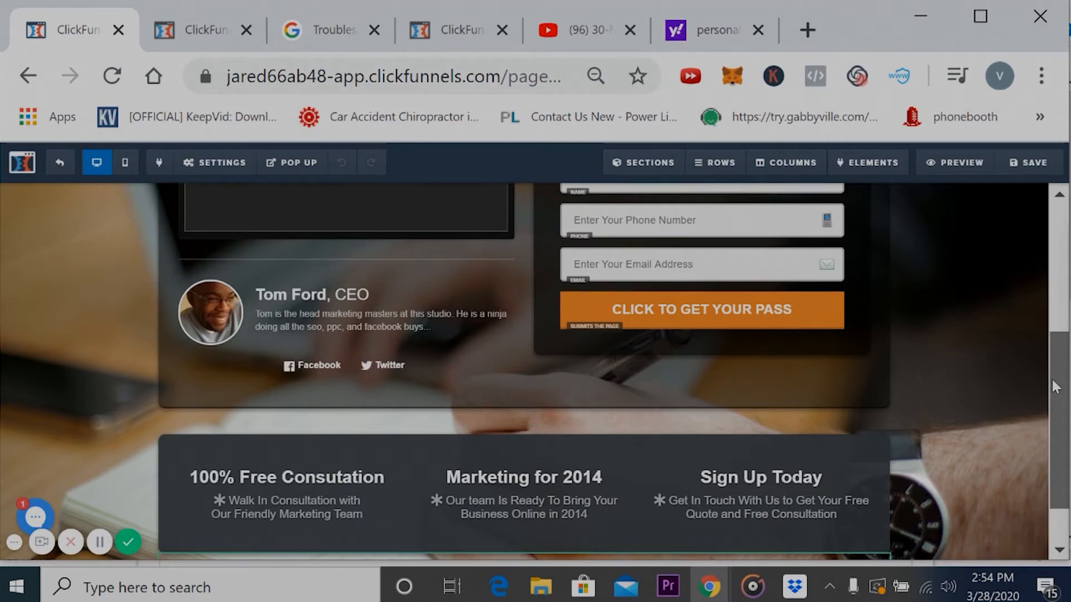
{"action": "left_click_drag", "start_coordinate": [1055, 387], "coordinate": [1054, 339]}
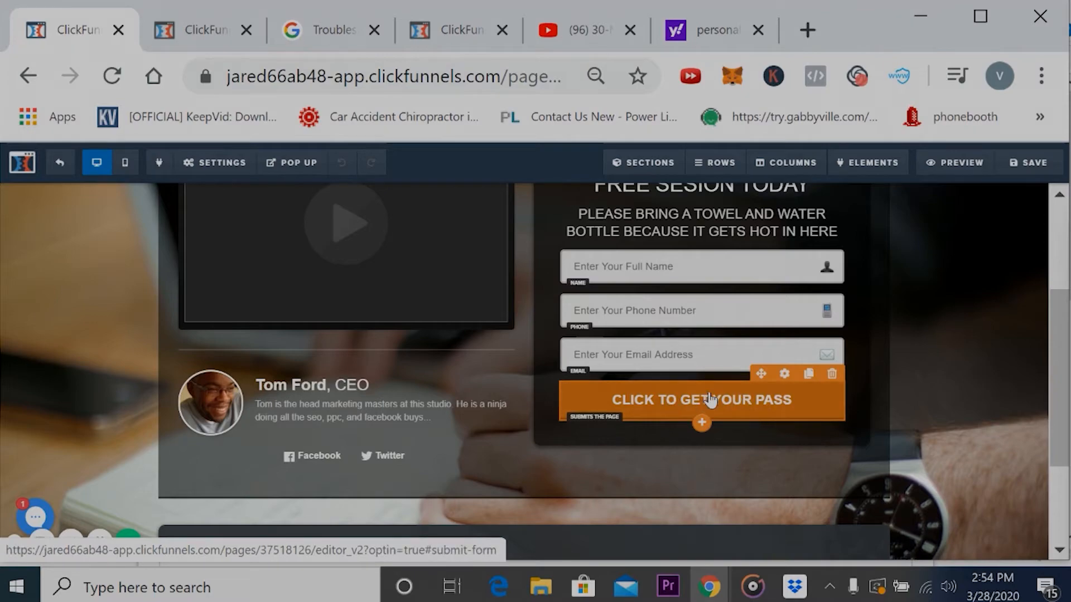
{"action": "left_click", "coordinate": [677, 401]}
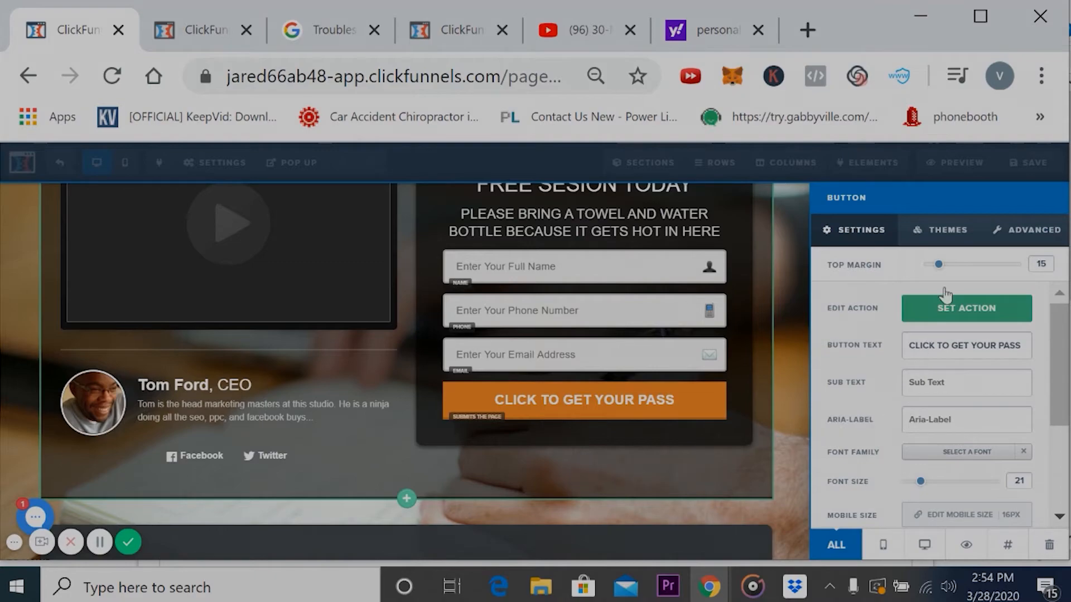
{"action": "left_click", "coordinate": [960, 322]}
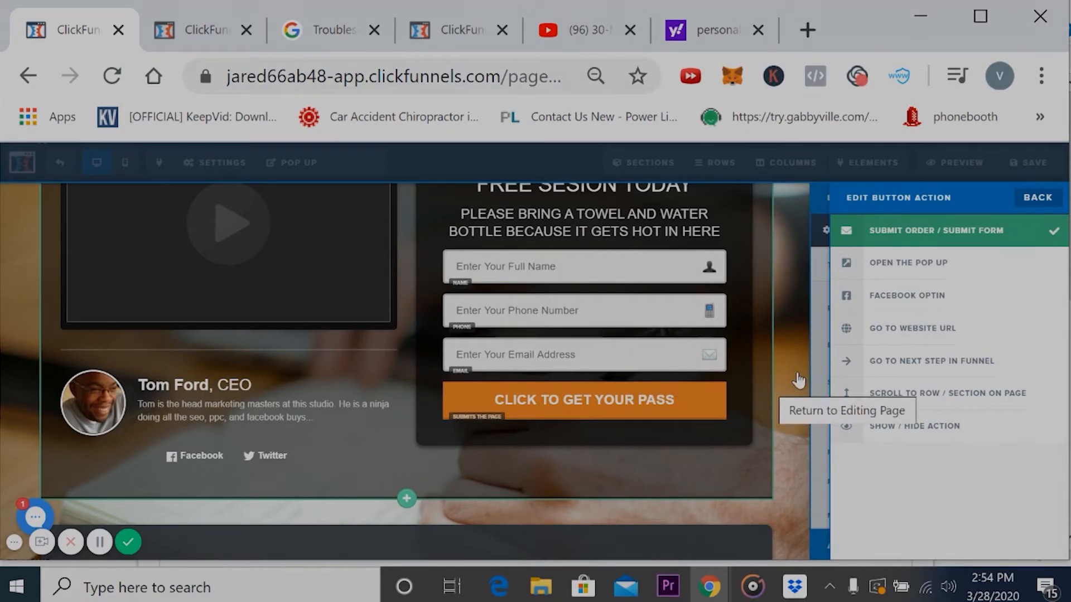
{"action": "left_click", "coordinate": [772, 392]}
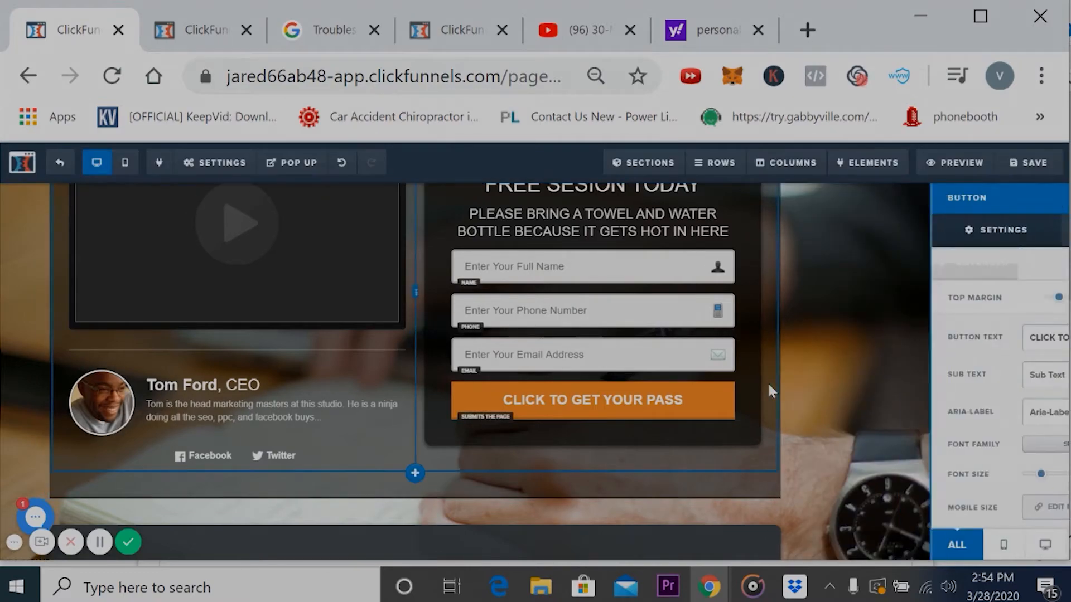
- Preview the Optin page, test its "CLICK TO GET YOUR PASS" button with the form left empty, and look over the page
{"action": "left_click", "coordinate": [949, 167]}
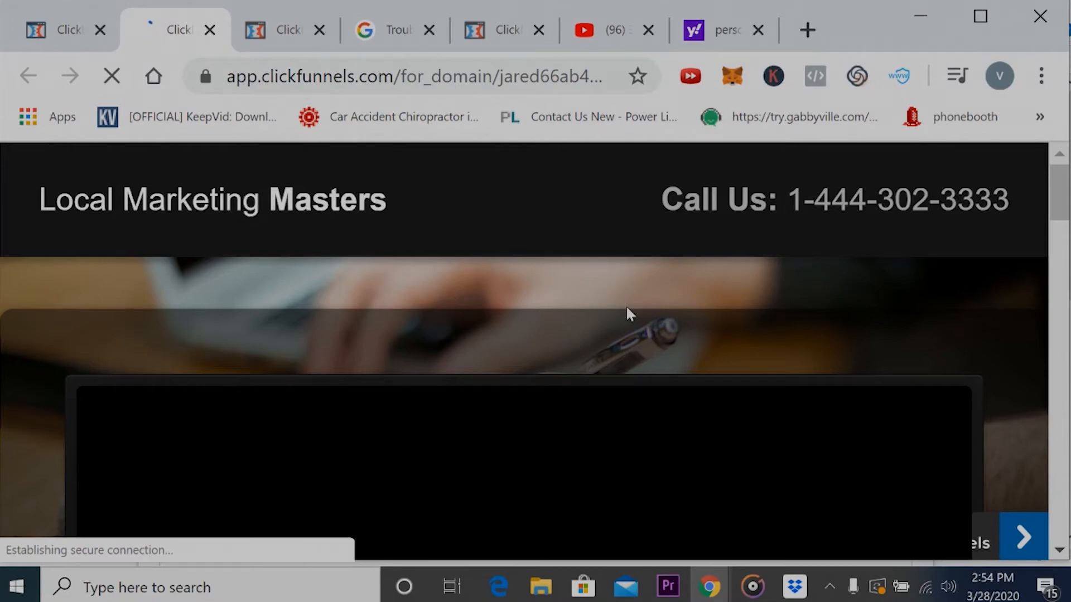
{"action": "scroll", "coordinate": [626, 308], "scroll_direction": "down", "scroll_amount": 5}
{"action": "scroll", "coordinate": [627, 309], "scroll_direction": "down", "scroll_amount": 15}
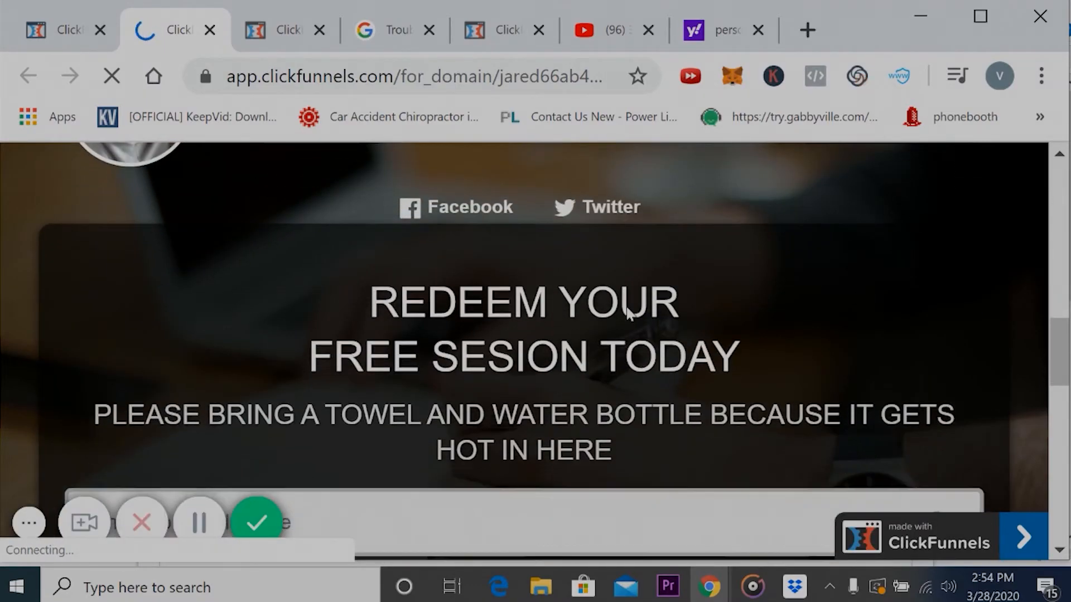
{"action": "scroll", "coordinate": [626, 309], "scroll_direction": "up", "scroll_amount": 1}
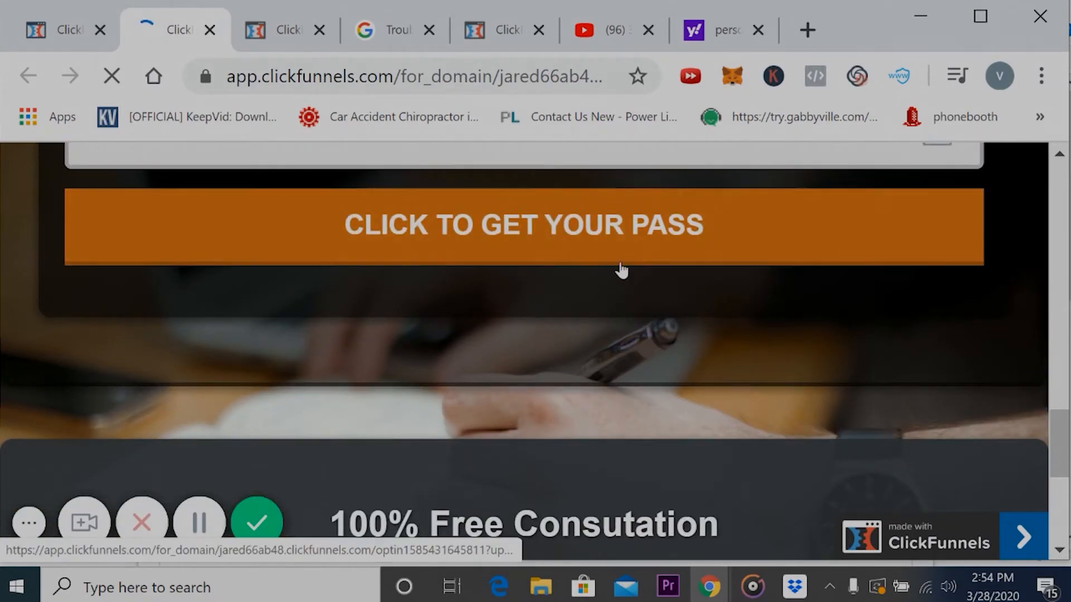
{"action": "scroll", "coordinate": [611, 271], "scroll_direction": "up", "scroll_amount": 1}
{"action": "left_click", "coordinate": [612, 273]}
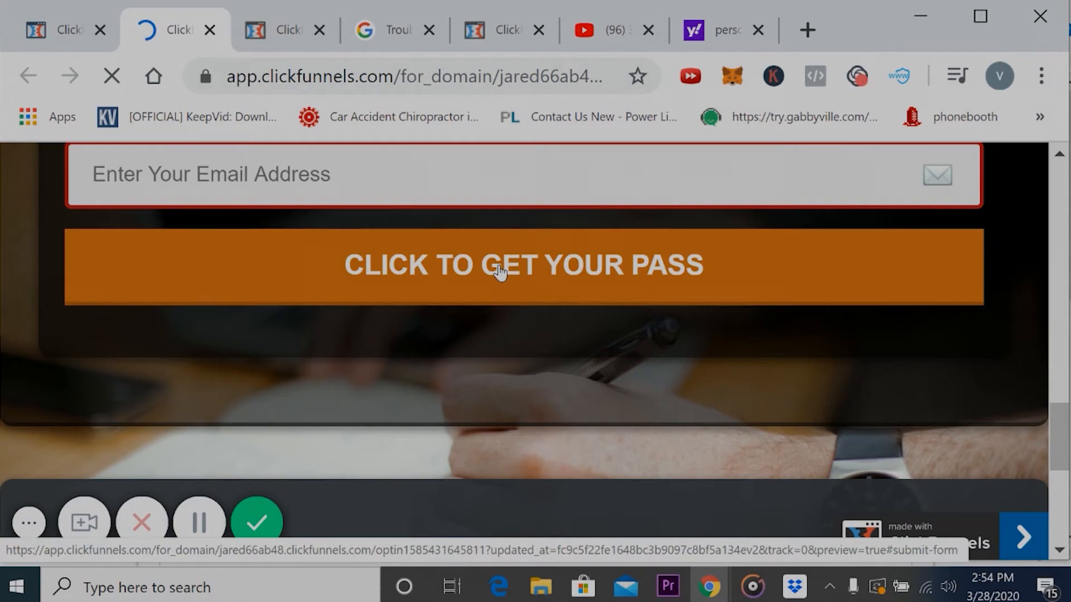
{"action": "left_click", "coordinate": [500, 273]}
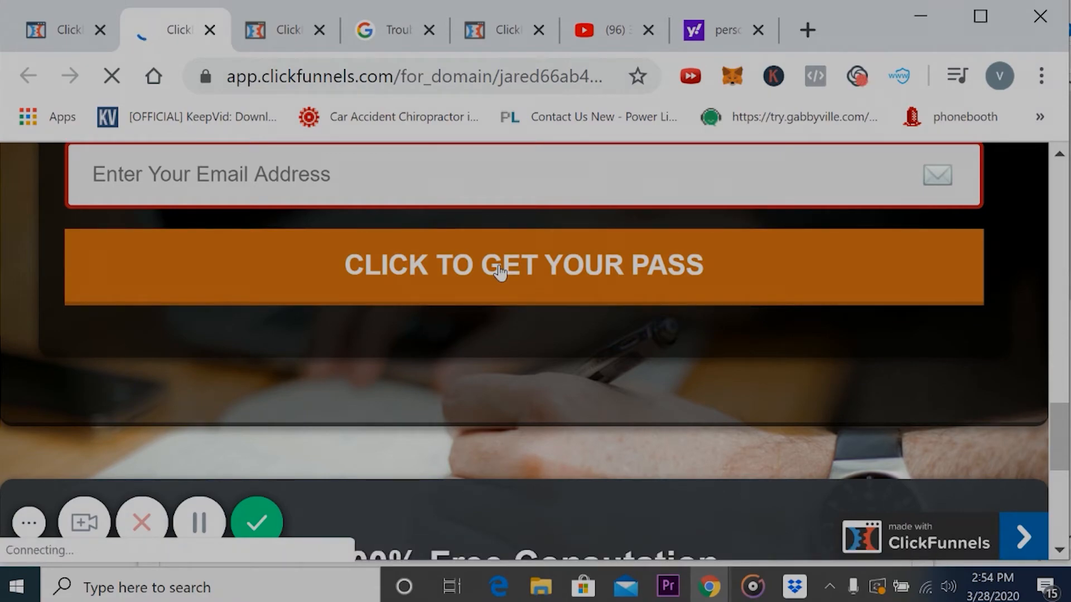
{"action": "scroll", "coordinate": [725, 406], "scroll_direction": "up", "scroll_amount": 1}
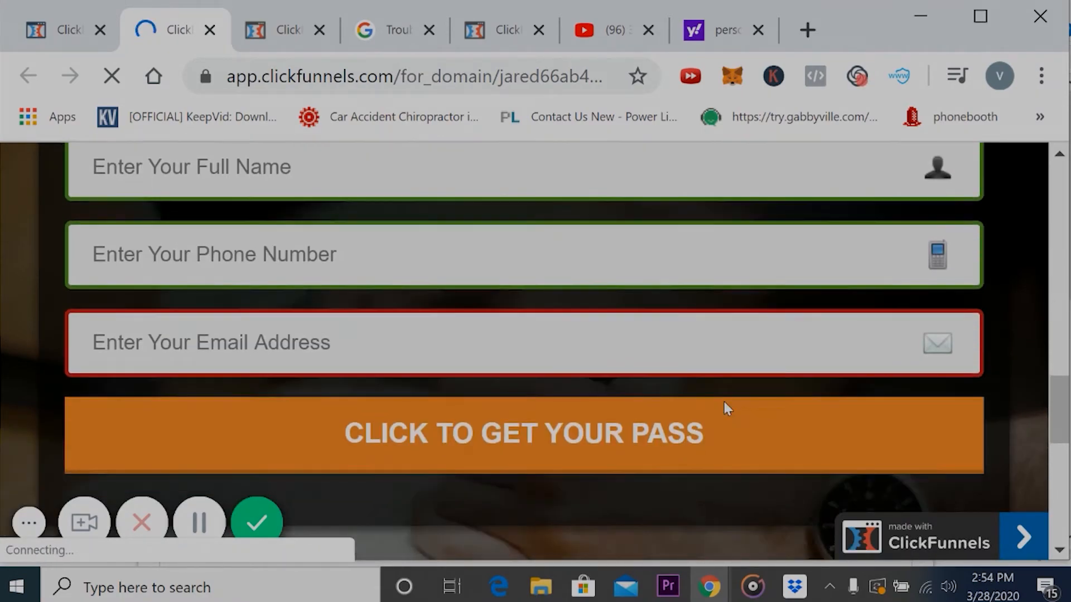
{"action": "scroll", "coordinate": [725, 406], "scroll_direction": "down", "scroll_amount": 1}
{"action": "scroll", "coordinate": [724, 403], "scroll_direction": "up", "scroll_amount": 7}
{"action": "scroll", "coordinate": [725, 407], "scroll_direction": "up", "scroll_amount": 8}
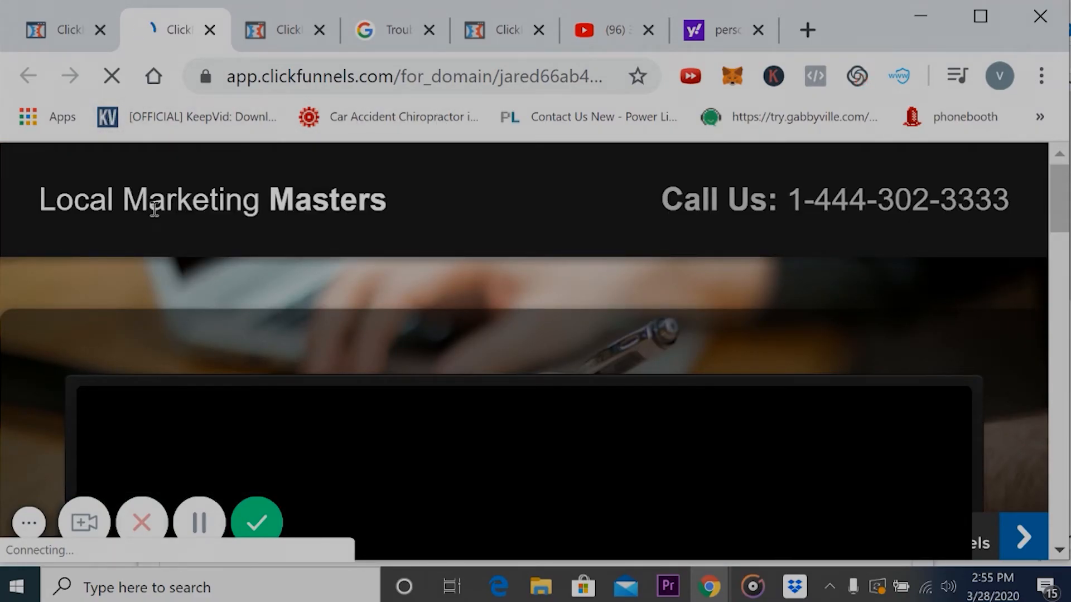
{"action": "scroll", "coordinate": [153, 230], "scroll_direction": "down", "scroll_amount": 1}
{"action": "scroll", "coordinate": [153, 230], "scroll_direction": "up", "scroll_amount": 1}
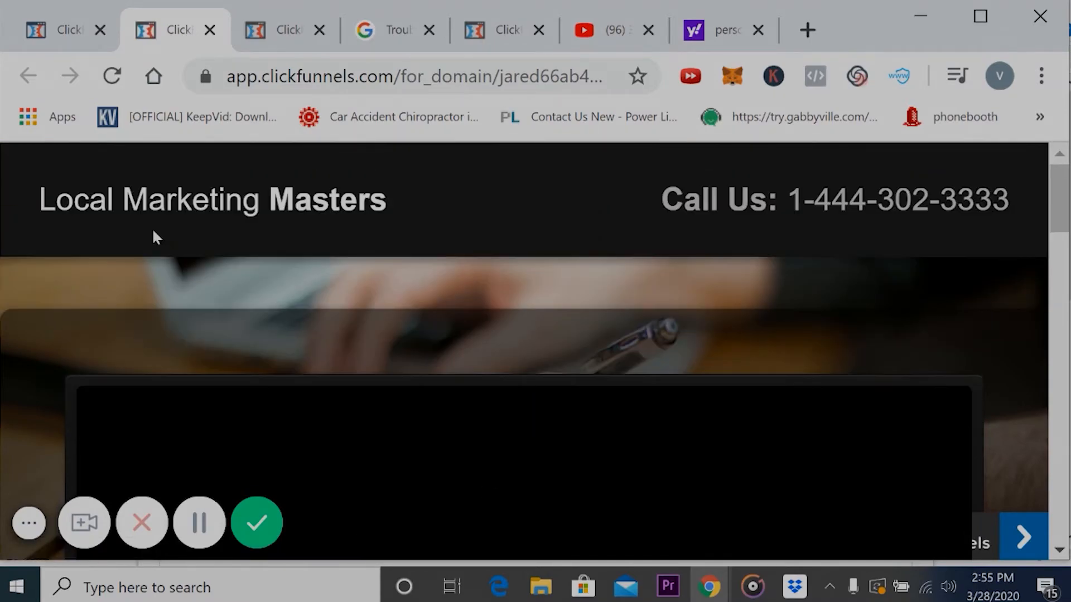
- Return from the page editor to the funnel's steps and look over the Optin step's overview
{"action": "left_click", "coordinate": [78, 32]}
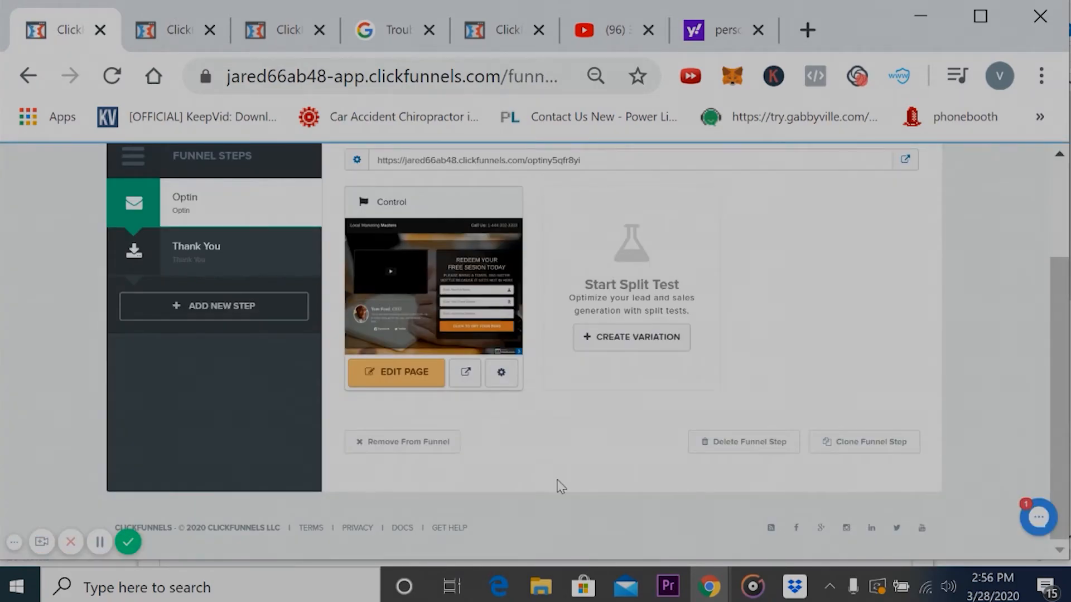
{"action": "scroll", "coordinate": [561, 487], "scroll_direction": "up", "scroll_amount": 5}
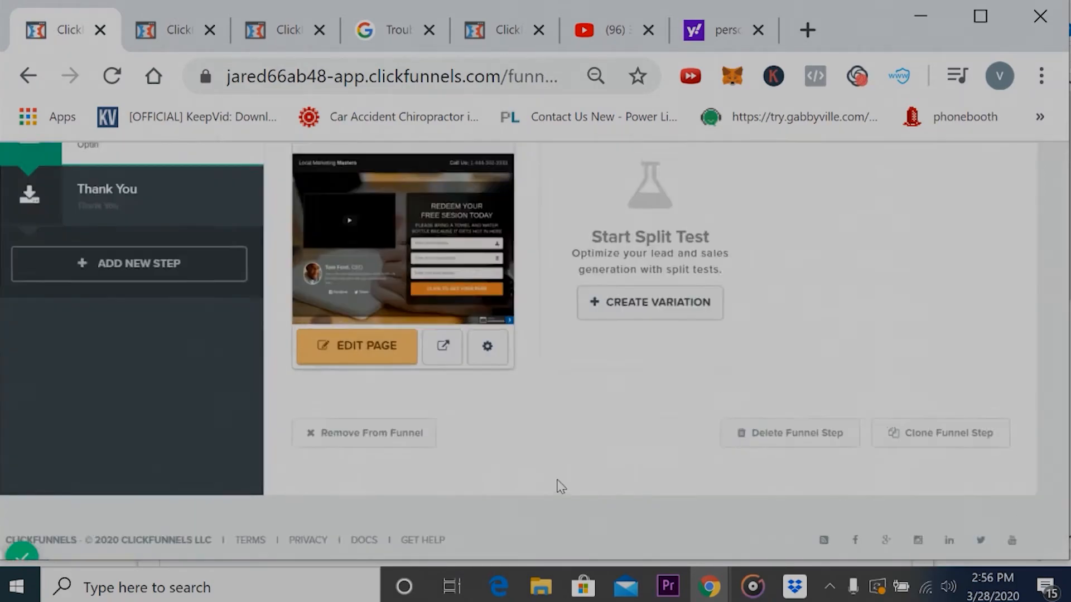
{"action": "scroll", "coordinate": [561, 487], "scroll_direction": "down", "scroll_amount": 2}
{"action": "scroll", "coordinate": [561, 487], "scroll_direction": "left", "scroll_amount": 1}
{"action": "scroll", "coordinate": [561, 487], "scroll_direction": "left", "scroll_amount": 2}
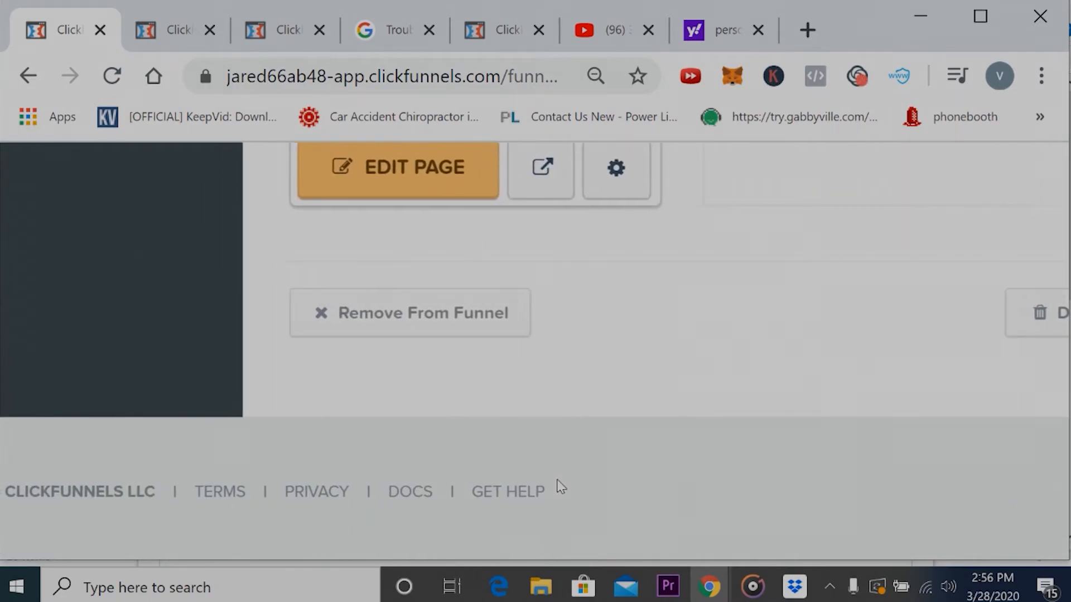
{"action": "scroll", "coordinate": [562, 487], "scroll_direction": "up", "scroll_amount": 4}
{"action": "scroll", "coordinate": [561, 487], "scroll_direction": "down", "scroll_amount": 4}
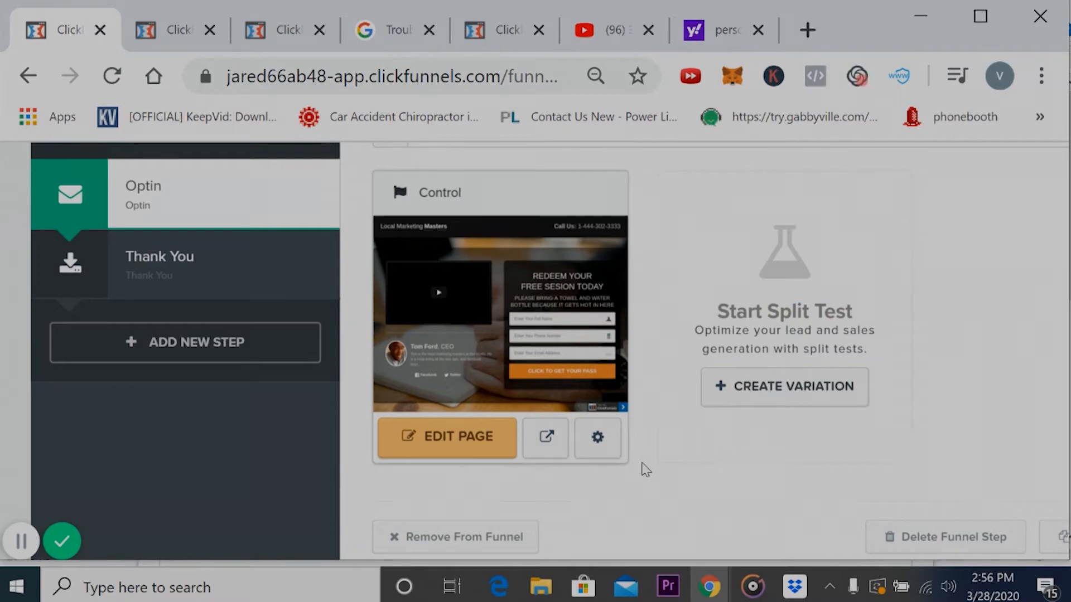
{"action": "scroll", "coordinate": [676, 514], "scroll_direction": "up", "scroll_amount": 1}
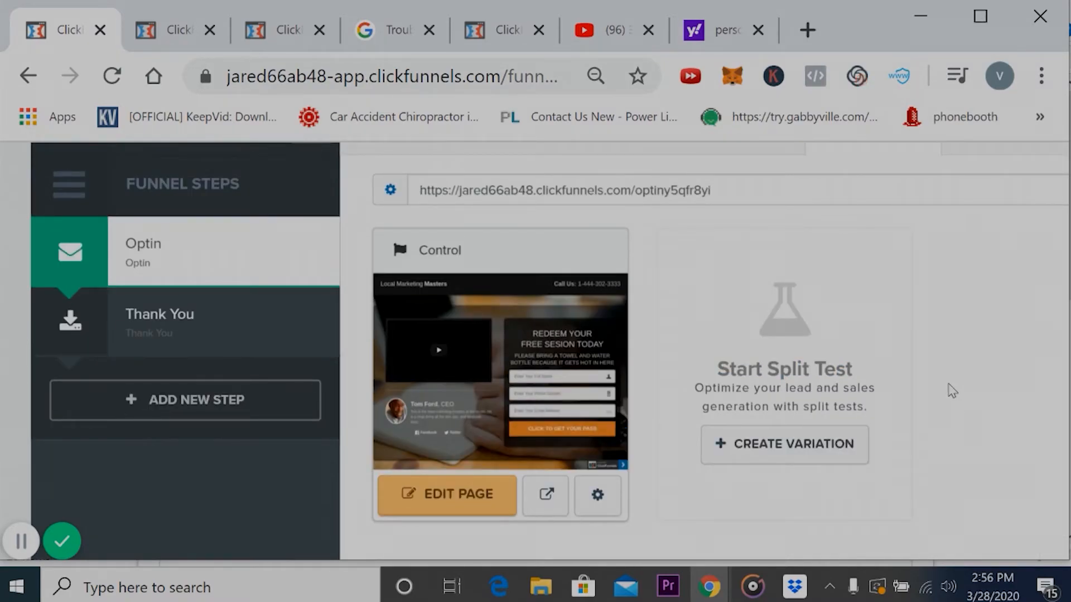
{"action": "scroll", "coordinate": [1026, 348], "scroll_direction": "up", "scroll_amount": 2}
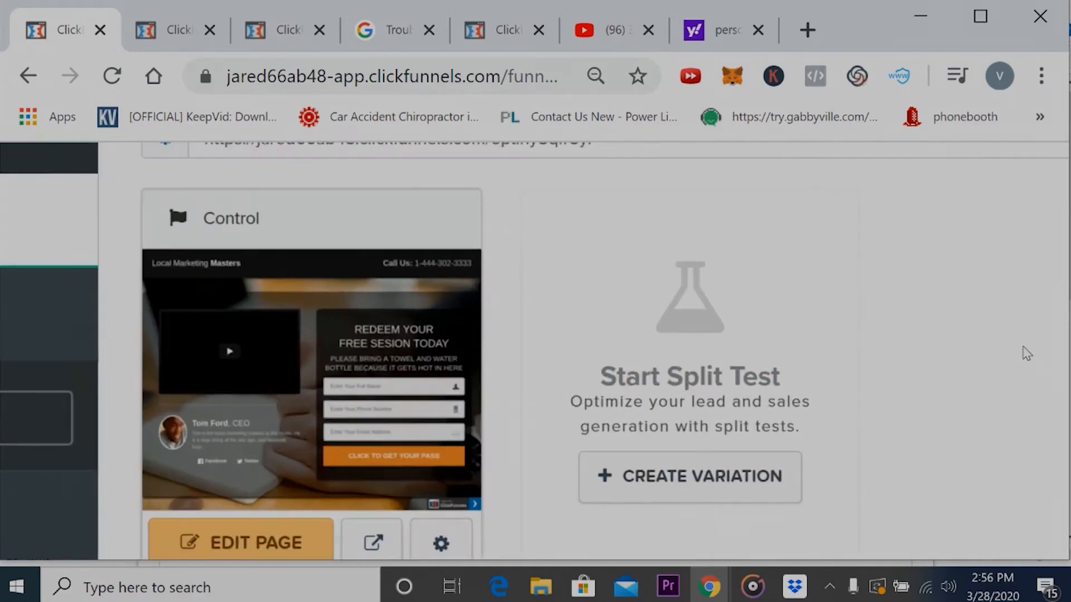
{"action": "scroll", "coordinate": [1026, 348], "scroll_direction": "down", "scroll_amount": 5}
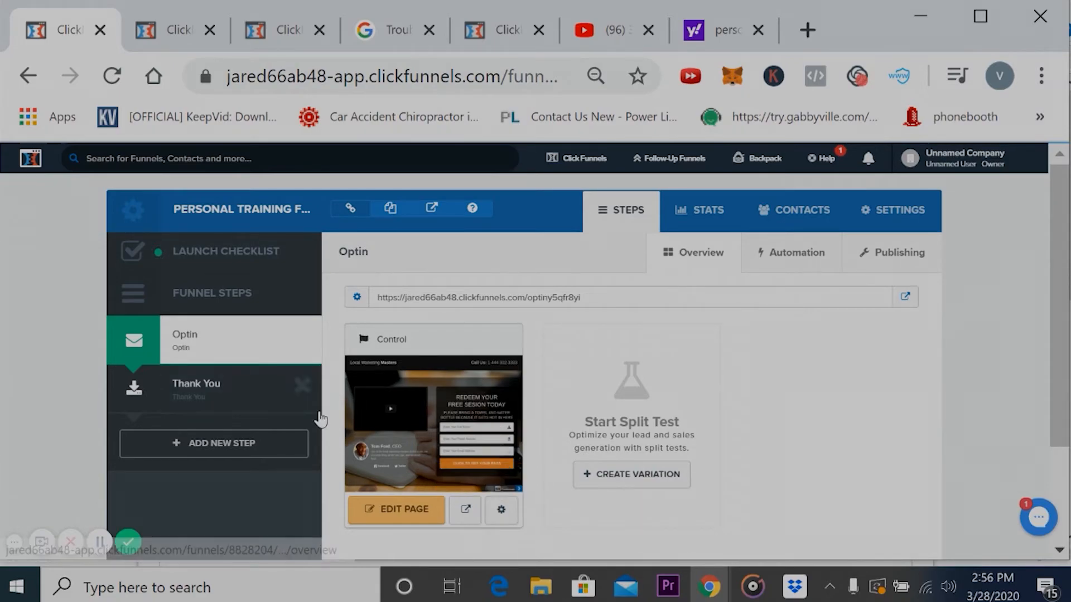
{"action": "scroll", "coordinate": [471, 395], "scroll_direction": "down", "scroll_amount": 3}
{"action": "scroll", "coordinate": [496, 393], "scroll_direction": "up", "scroll_amount": 3}
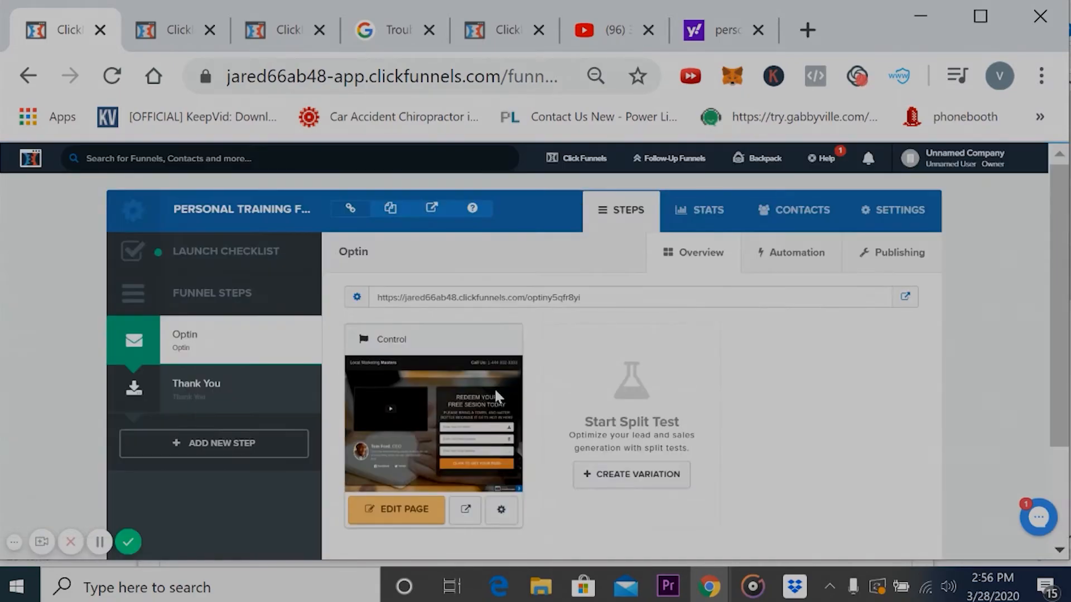
- Open the funnel's settings and examine the path, domain, tracking code and share URL fields
{"action": "left_click", "coordinate": [909, 218]}
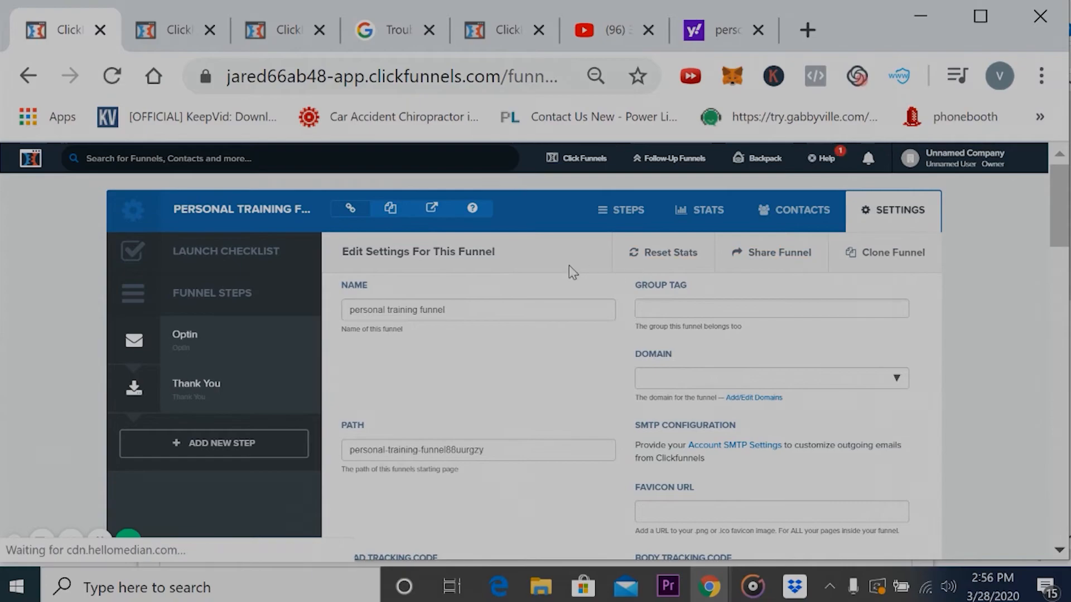
{"action": "scroll", "coordinate": [574, 361], "scroll_direction": "down", "scroll_amount": 3}
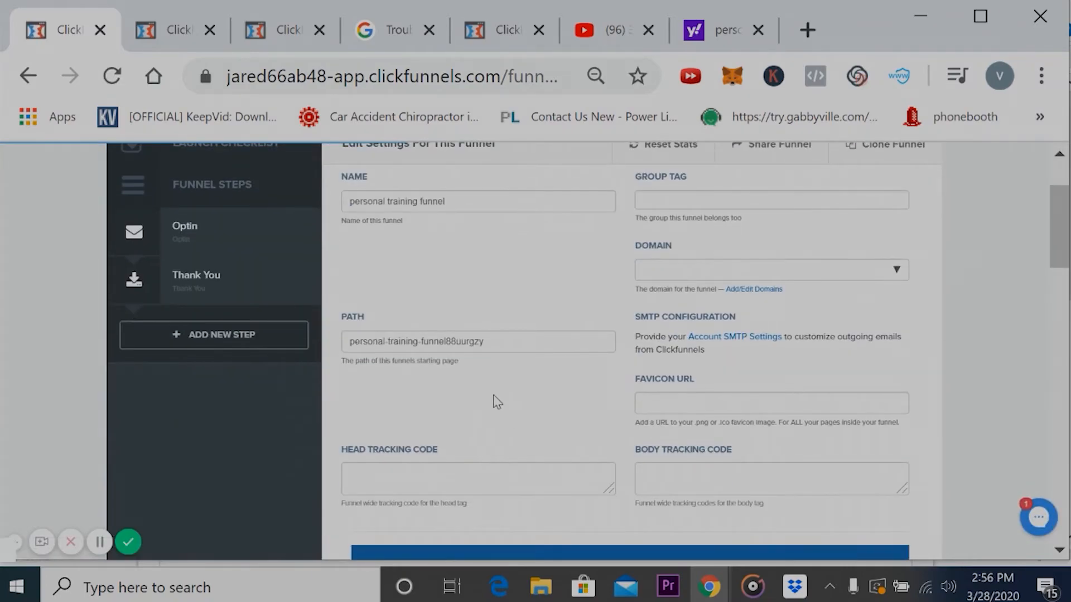
{"action": "scroll", "coordinate": [497, 402], "scroll_direction": "up", "scroll_amount": 3}
{"action": "scroll", "coordinate": [497, 401], "scroll_direction": "down", "scroll_amount": 4}
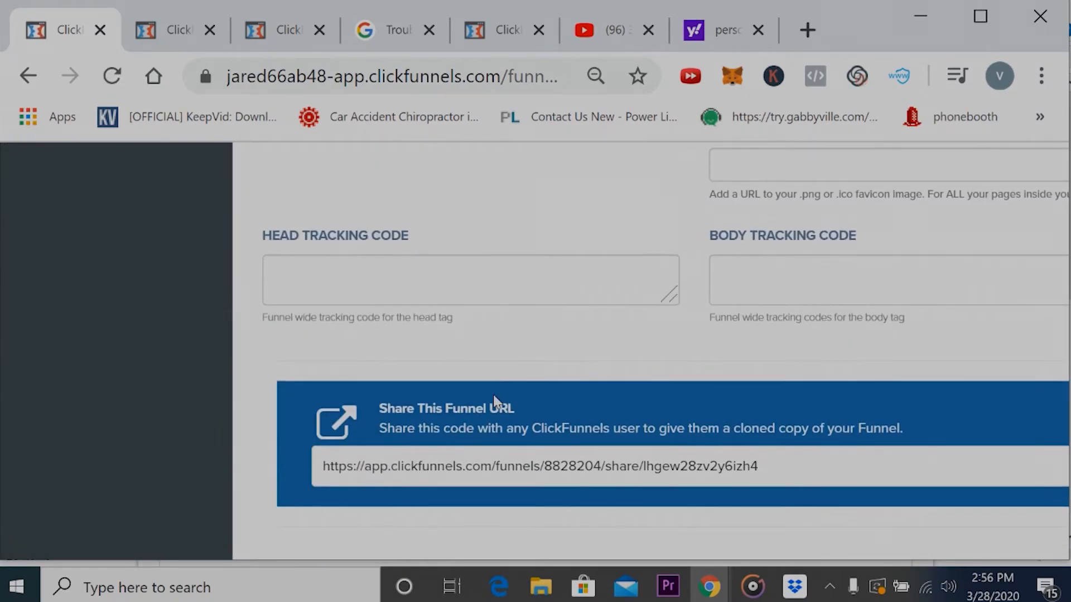
{"action": "scroll", "coordinate": [495, 401], "scroll_direction": "up", "scroll_amount": 1}
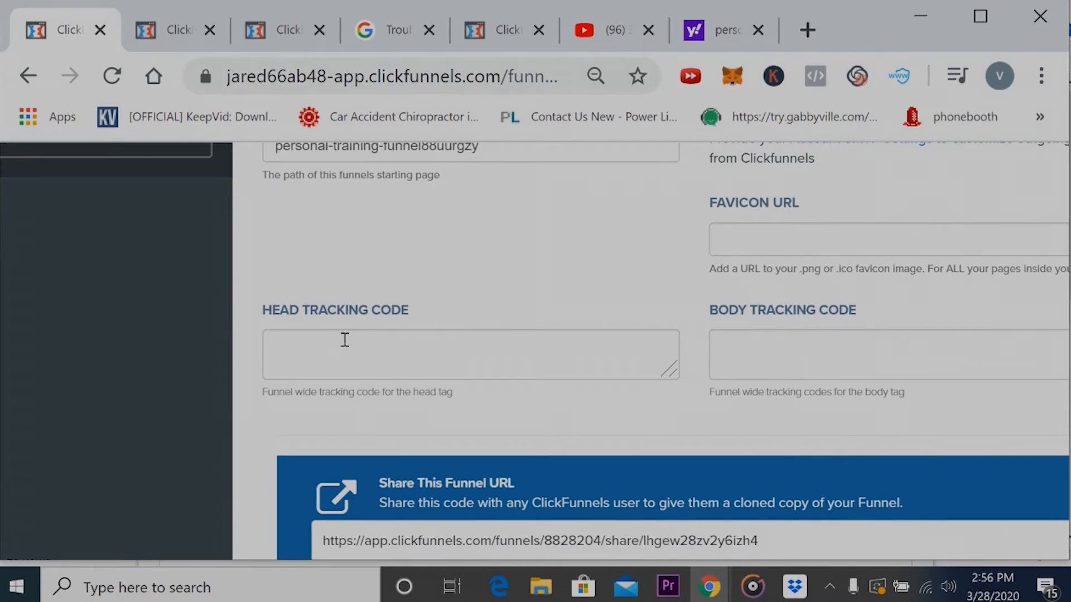
{"action": "scroll", "coordinate": [466, 272], "scroll_direction": "up", "scroll_amount": 4}
{"action": "scroll", "coordinate": [466, 273], "scroll_direction": "down", "scroll_amount": 3}
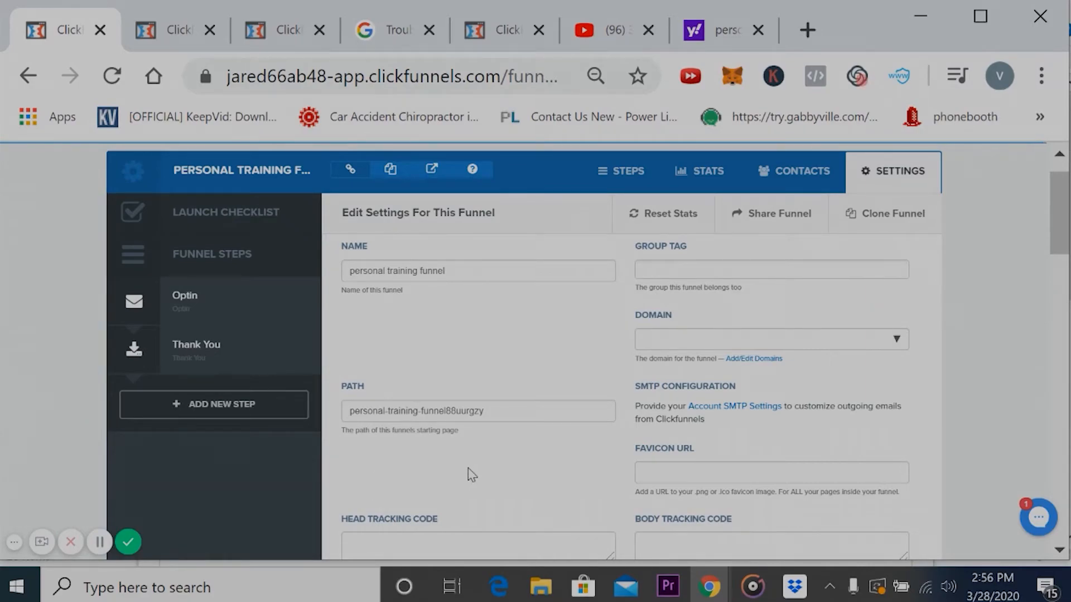
{"action": "scroll", "coordinate": [491, 473], "scroll_direction": "down", "scroll_amount": 1}
{"action": "scroll", "coordinate": [494, 457], "scroll_direction": "up", "scroll_amount": 2}
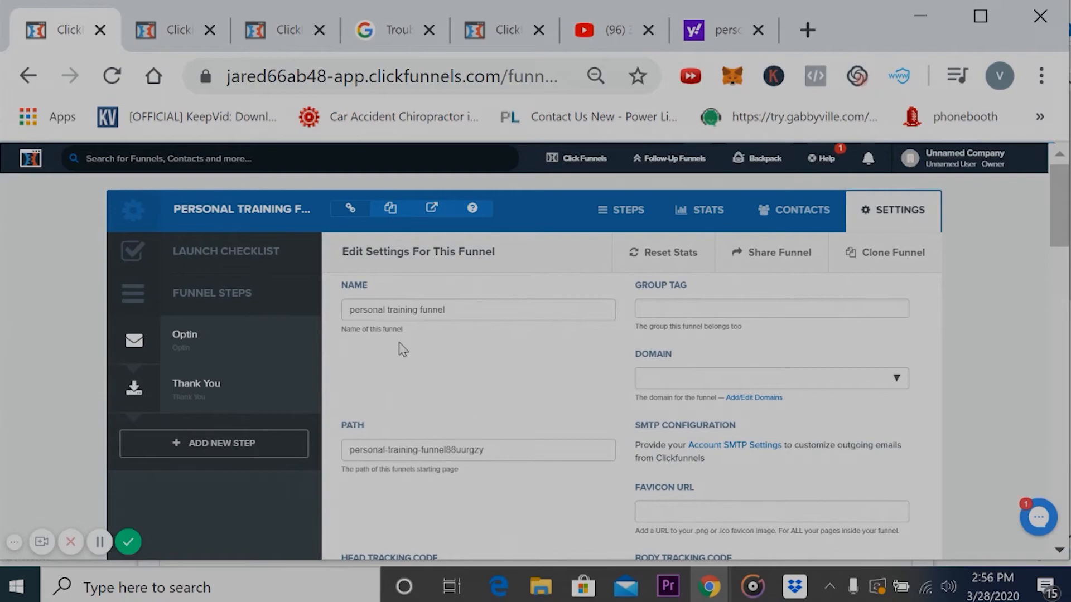
- Open the Optin page for editing, view its header tracking code settings, then close them and look over the page
{"action": "left_click", "coordinate": [178, 351]}
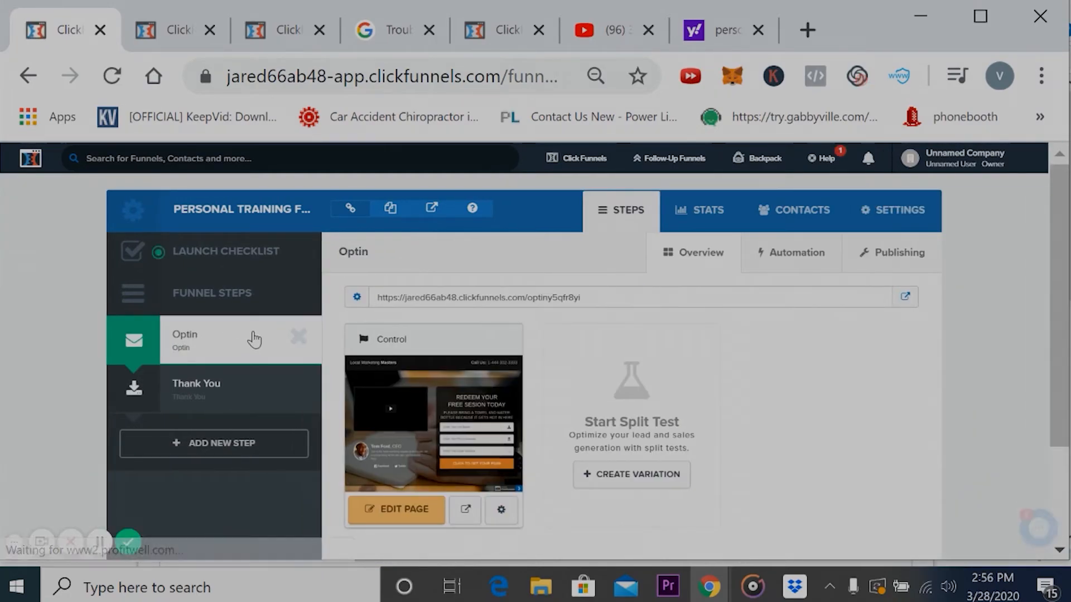
{"action": "left_click", "coordinate": [419, 510]}
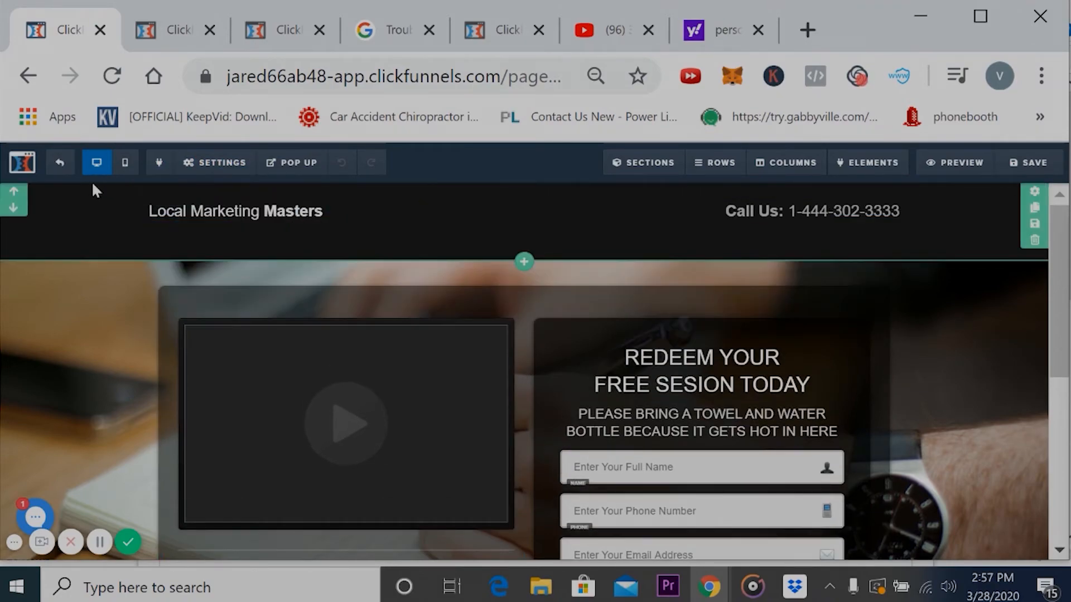
{"action": "mouse_move", "coordinate": [250, 174]}
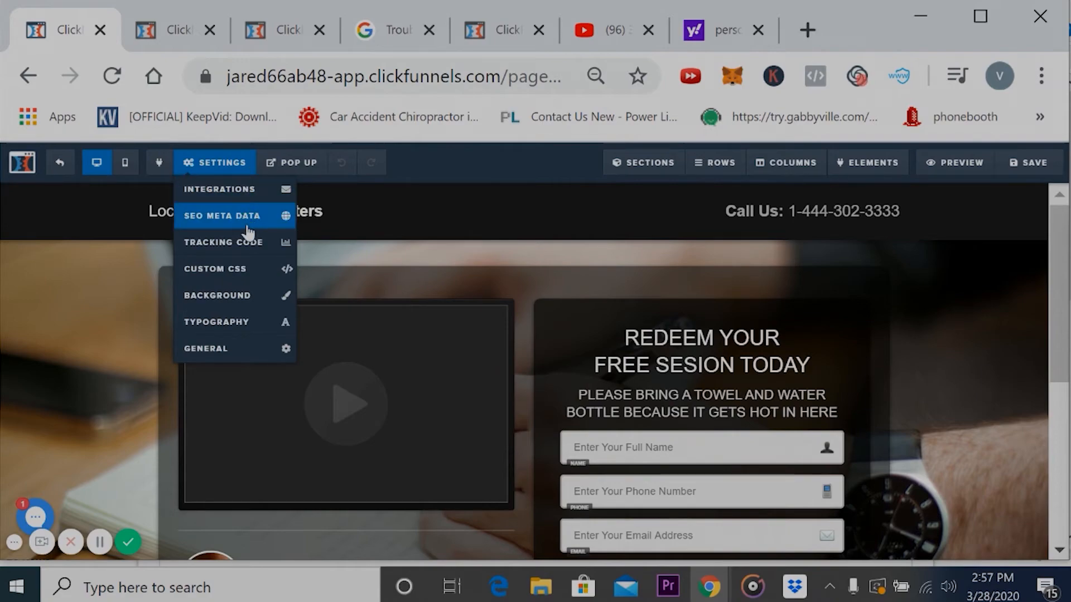
{"action": "left_click", "coordinate": [246, 246]}
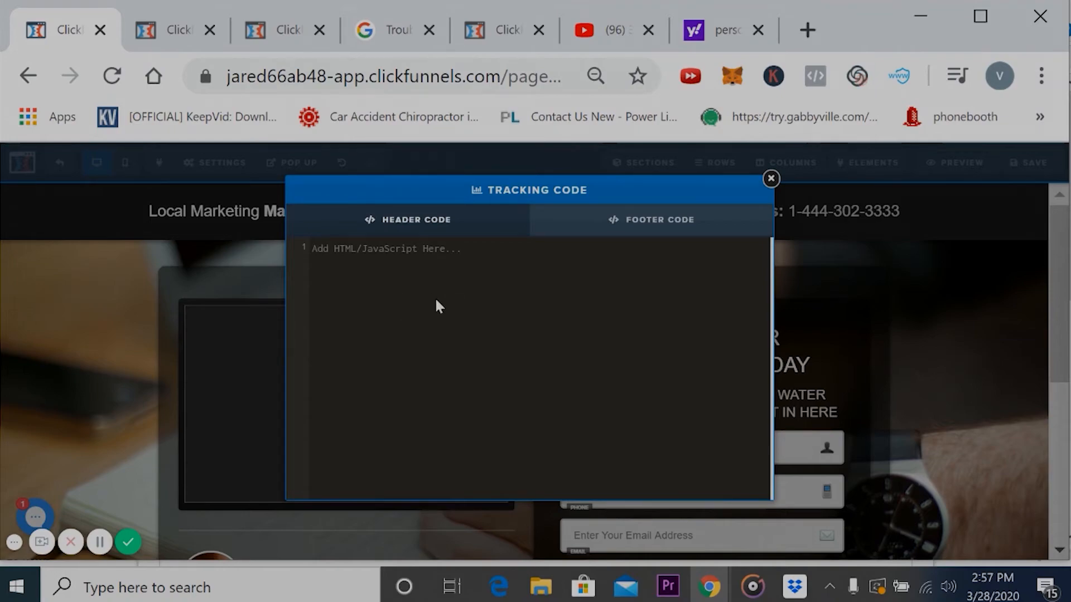
{"action": "left_click", "coordinate": [772, 179]}
{"action": "scroll", "coordinate": [394, 341], "scroll_direction": "down", "scroll_amount": 2}
{"action": "scroll", "coordinate": [393, 341], "scroll_direction": "up", "scroll_amount": 2}
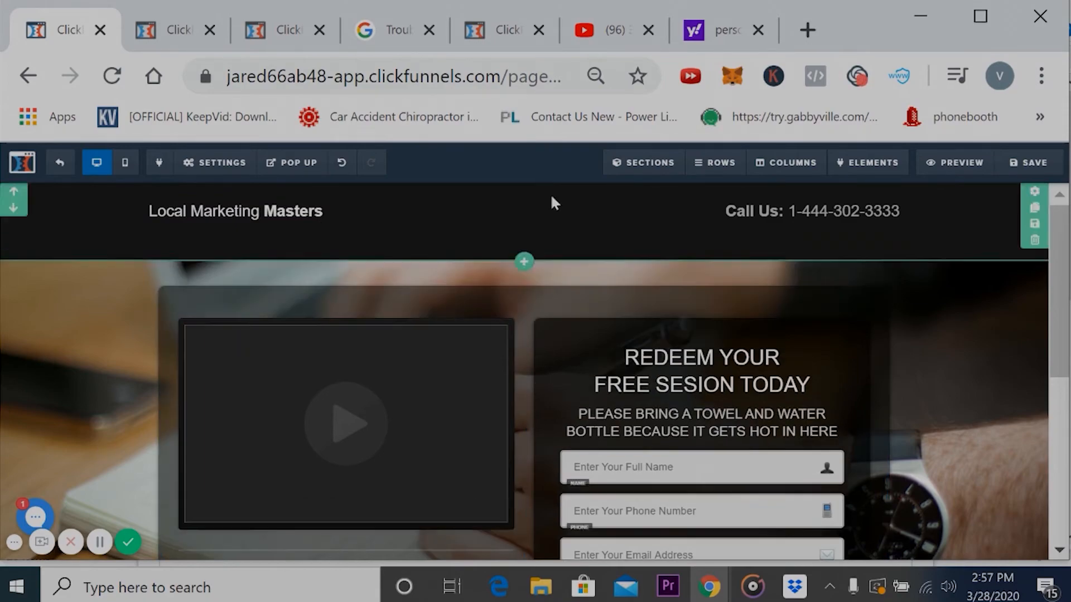
{"action": "scroll", "coordinate": [672, 467], "scroll_direction": "down", "scroll_amount": 3}
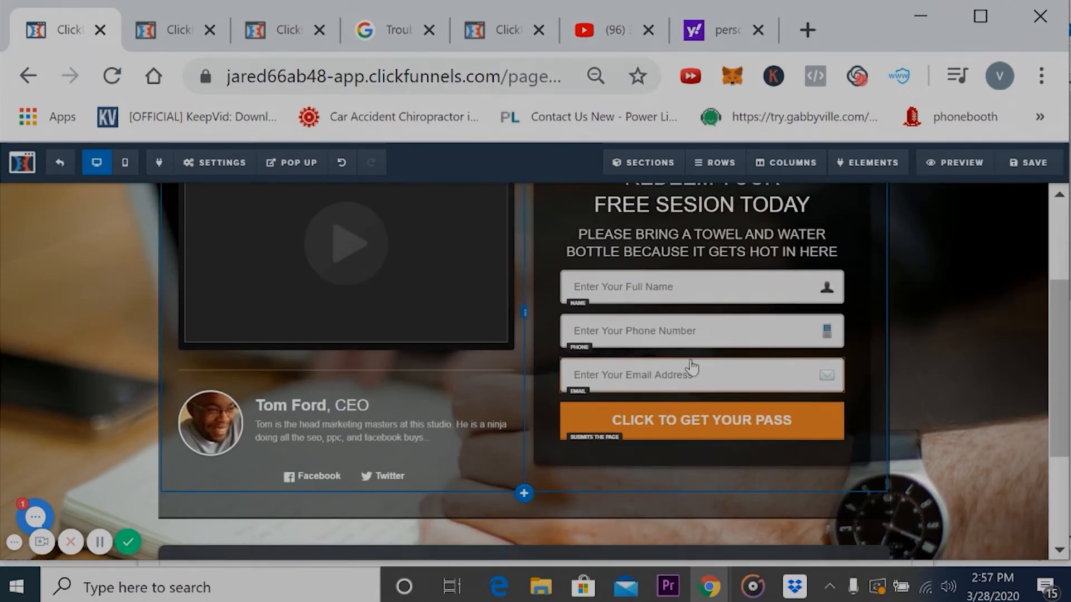
{"action": "scroll", "coordinate": [730, 409], "scroll_direction": "up", "scroll_amount": 3}
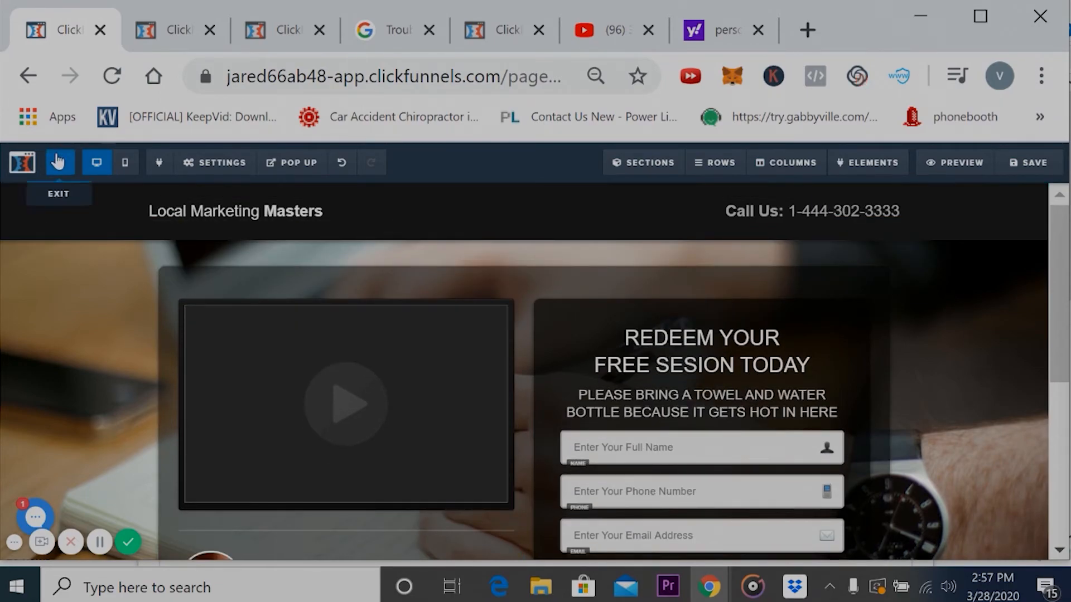
- Switch to the Thank You page's editor, view its header tracking code settings, and close them
{"action": "left_click", "coordinate": [56, 163]}
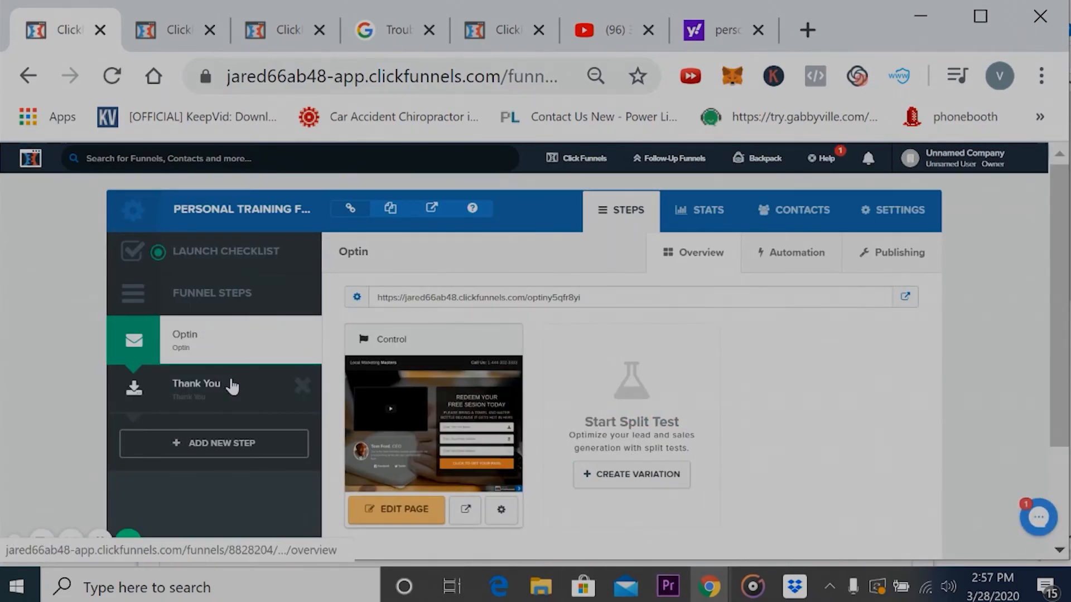
{"action": "left_click", "coordinate": [230, 384]}
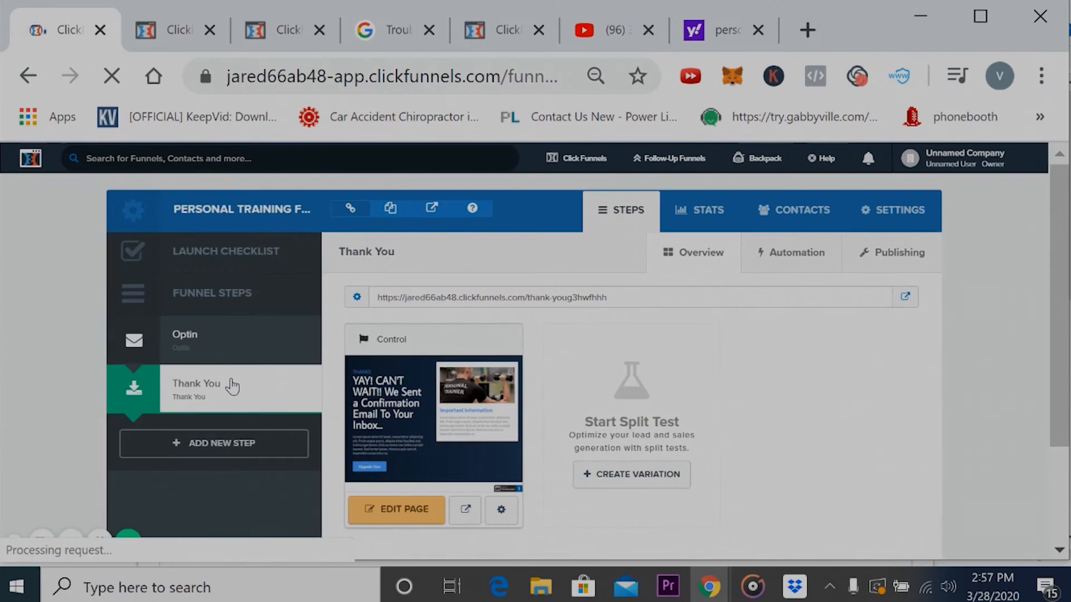
{"action": "left_click", "coordinate": [413, 519]}
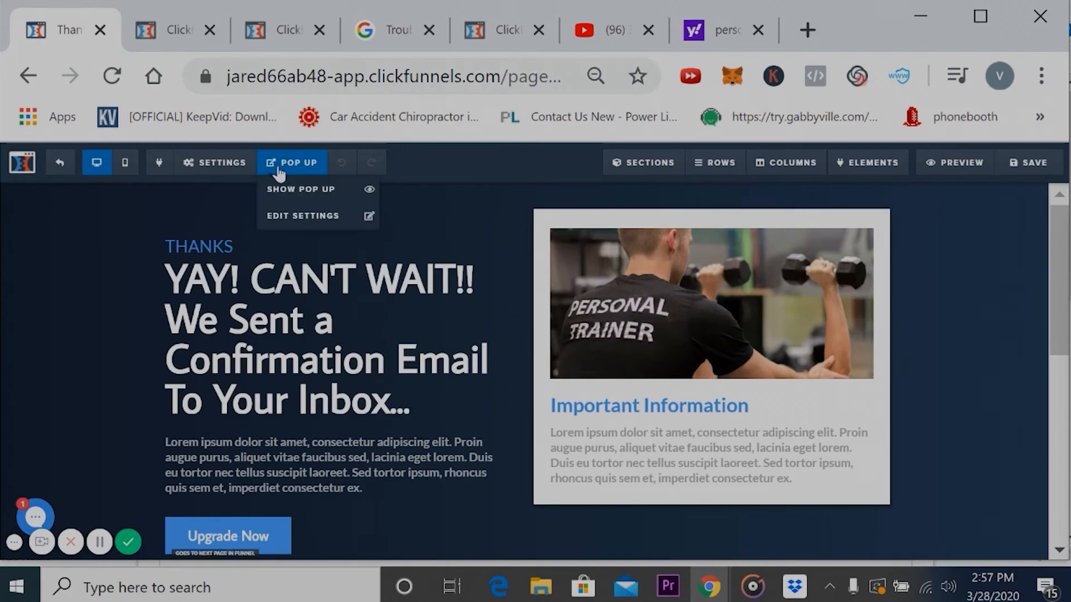
{"action": "mouse_move", "coordinate": [215, 162]}
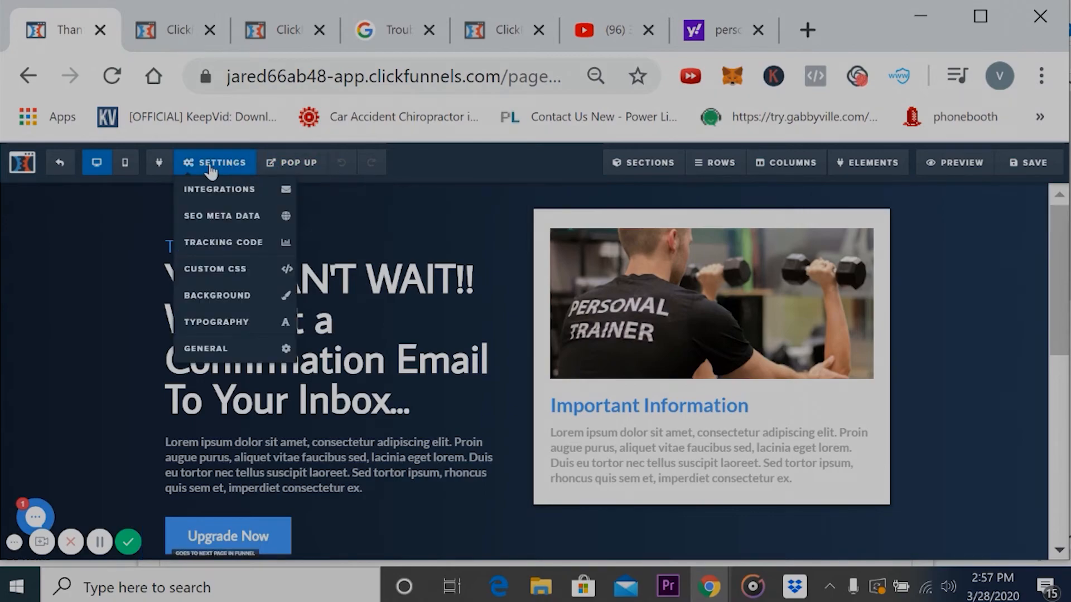
{"action": "left_click", "coordinate": [224, 244]}
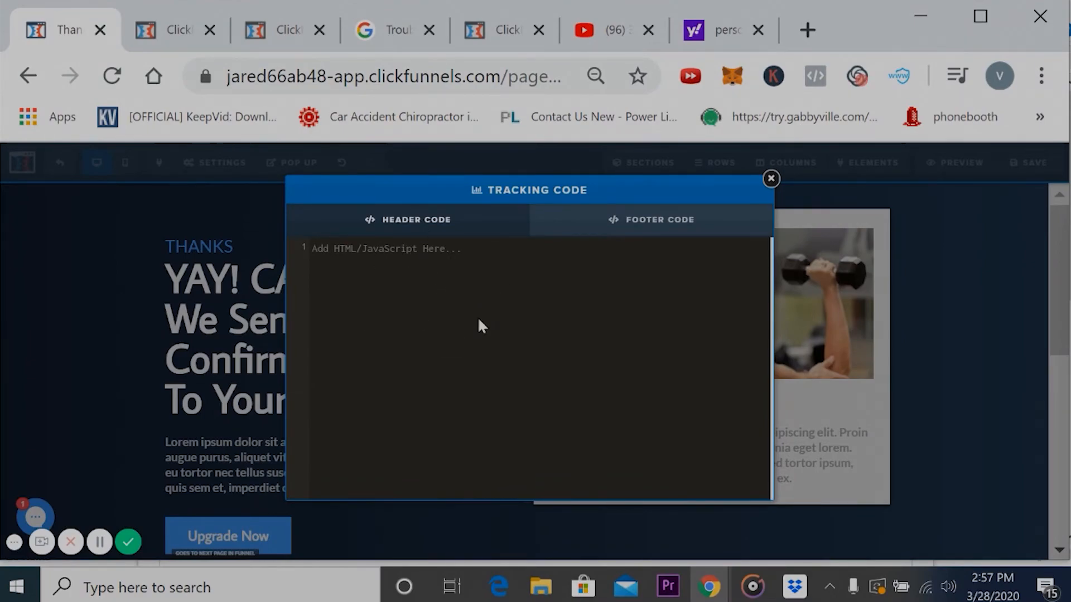
{"action": "left_click", "coordinate": [771, 178]}
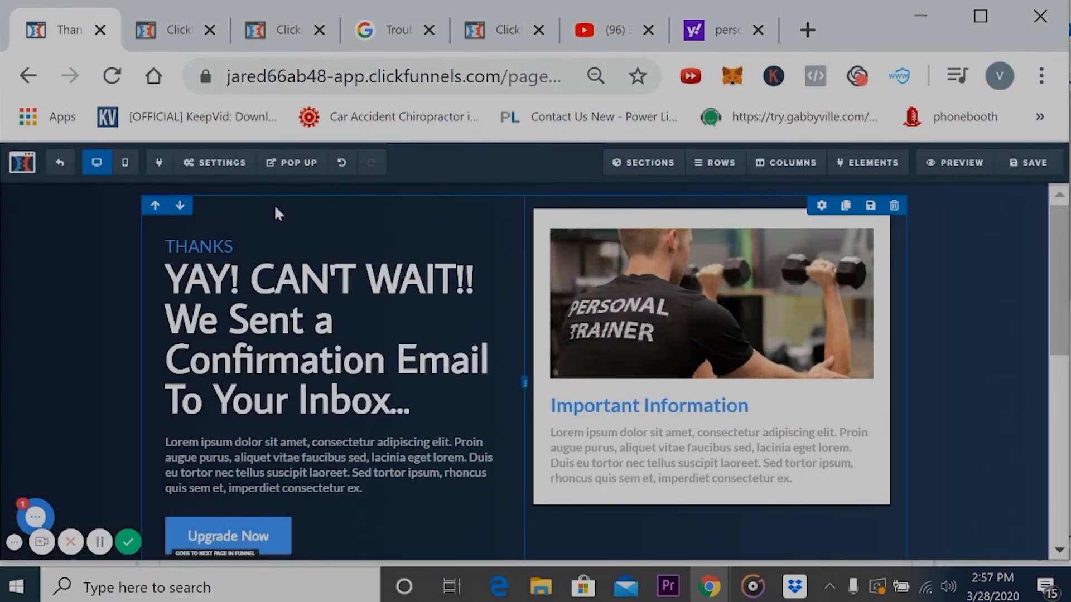
- Go back to the funnel's settings and examine the name, path, domain, SMTP configuration and favicon fields
{"action": "left_click", "coordinate": [29, 76]}
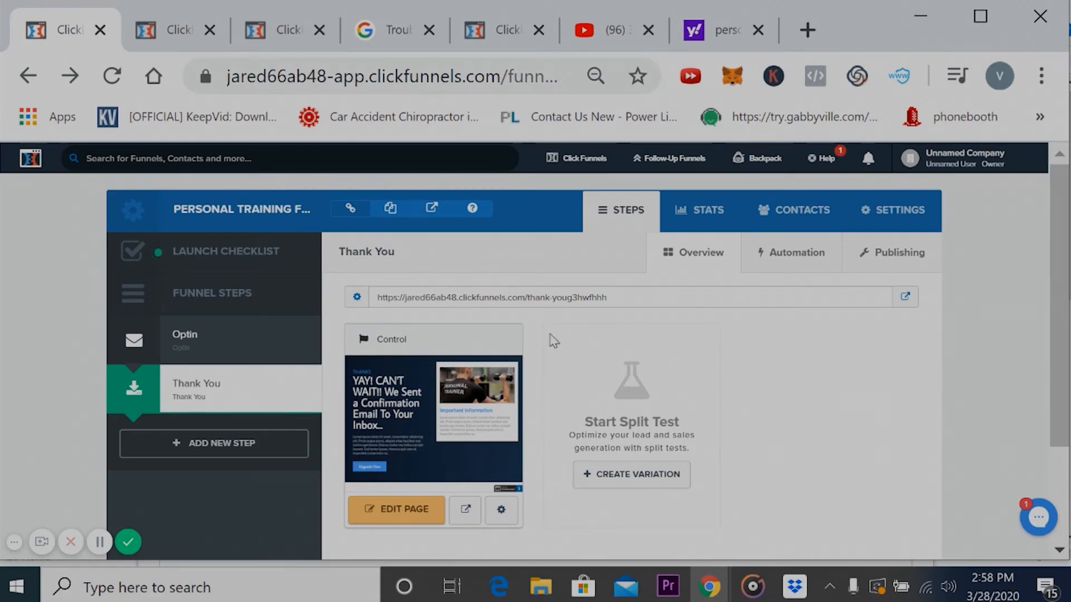
{"action": "left_click", "coordinate": [906, 212]}
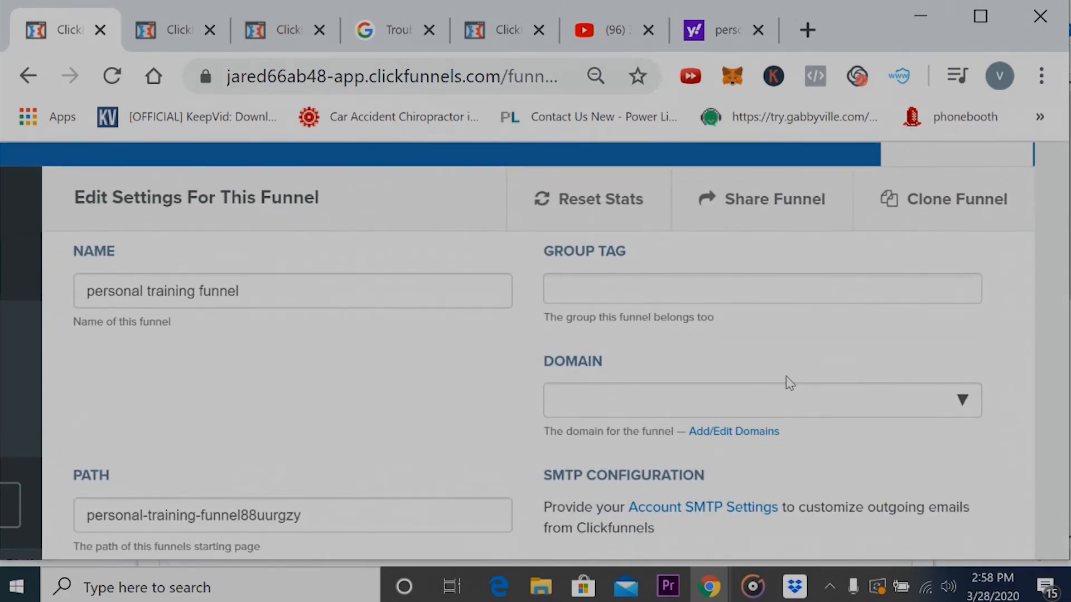
{"action": "scroll", "coordinate": [773, 402], "scroll_direction": "down", "scroll_amount": 1}
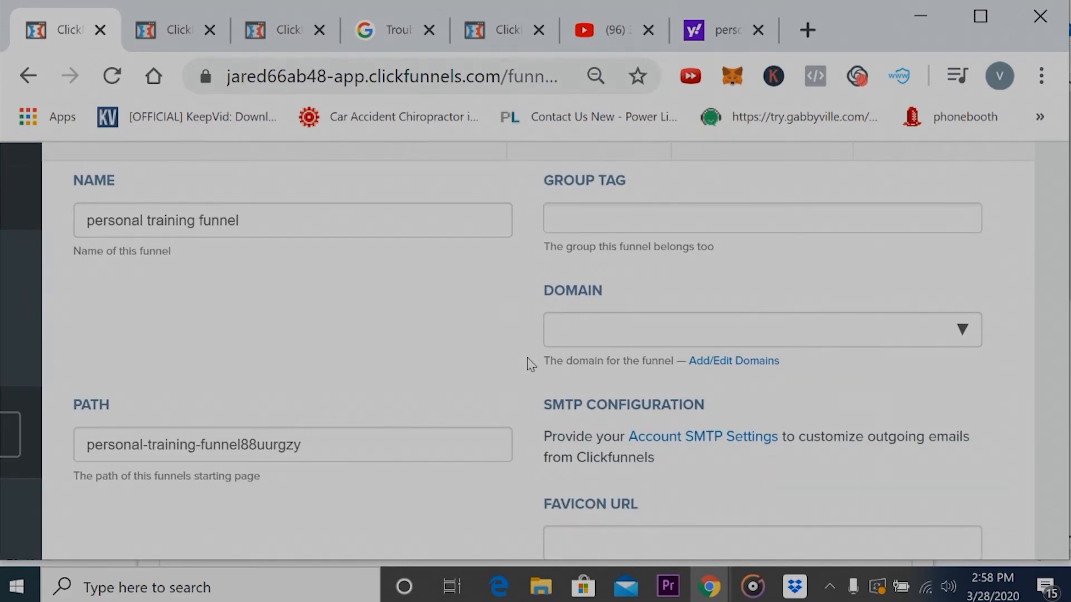
{"action": "scroll", "coordinate": [470, 292], "scroll_direction": "up", "scroll_amount": 1}
{"action": "scroll", "coordinate": [470, 292], "scroll_direction": "down", "scroll_amount": 2}
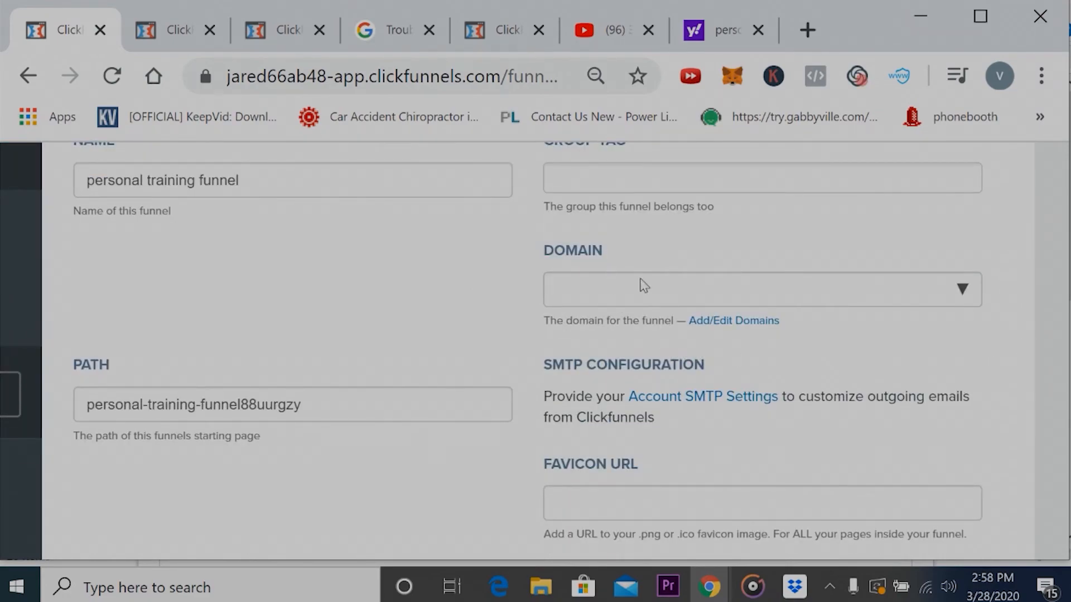
{"action": "scroll", "coordinate": [458, 263], "scroll_direction": "up", "scroll_amount": 2}
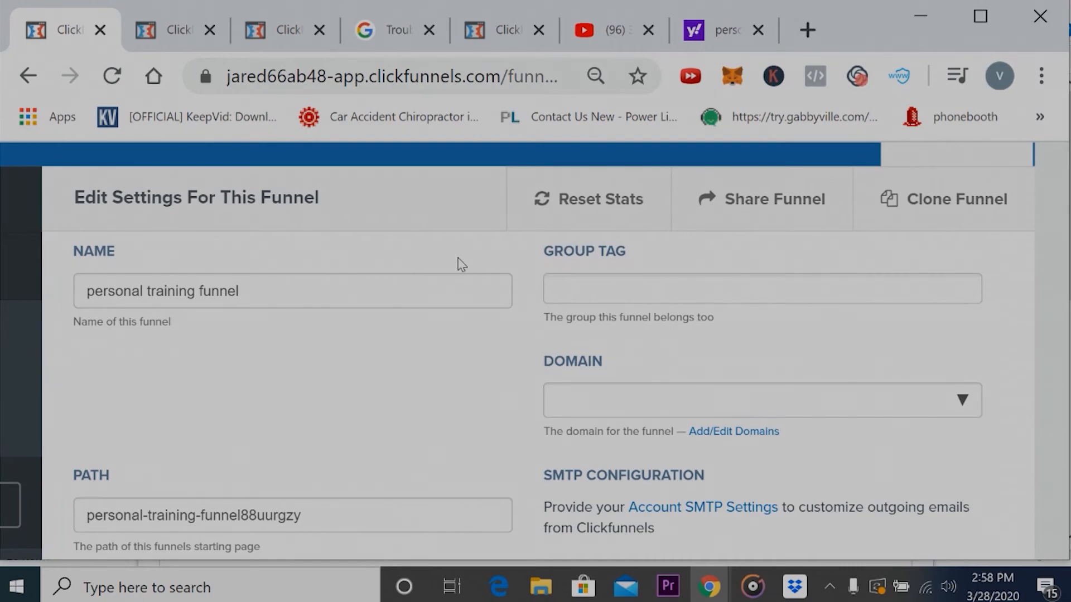
{"action": "scroll", "coordinate": [353, 343], "scroll_direction": "down", "scroll_amount": 3}
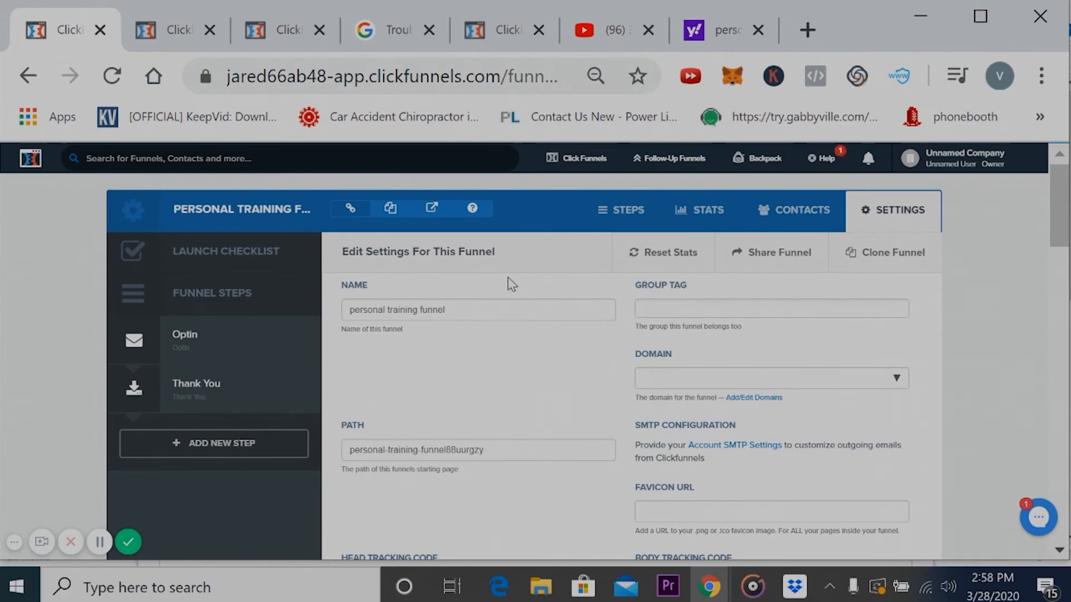
- Leave the funnel's settings and open the Optin step
{"action": "left_click_drag", "start_coordinate": [507, 282], "coordinate": [225, 359]}
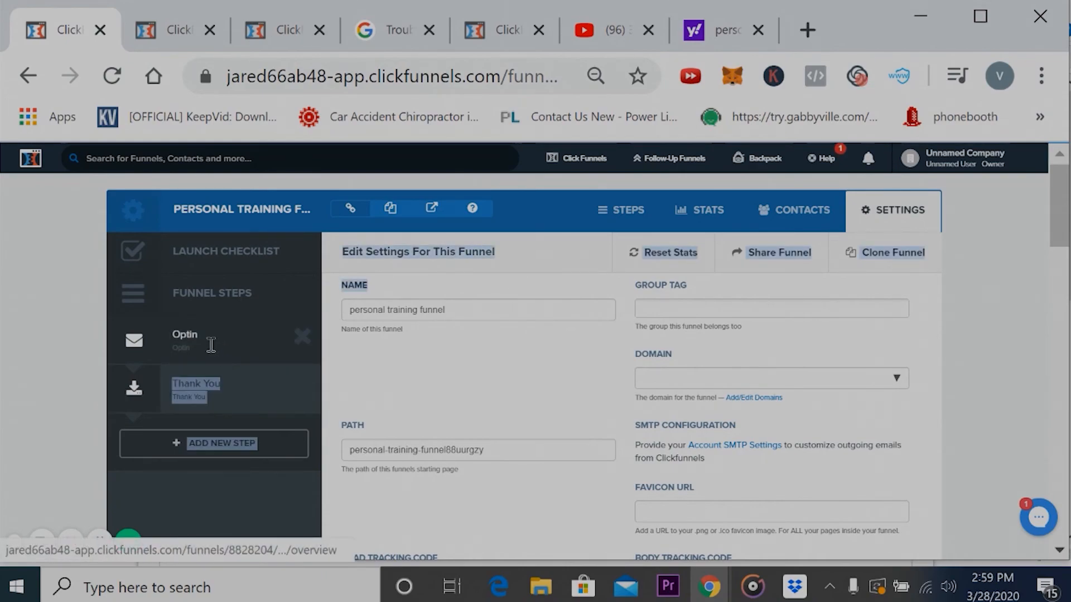
{"action": "left_click", "coordinate": [184, 338]}
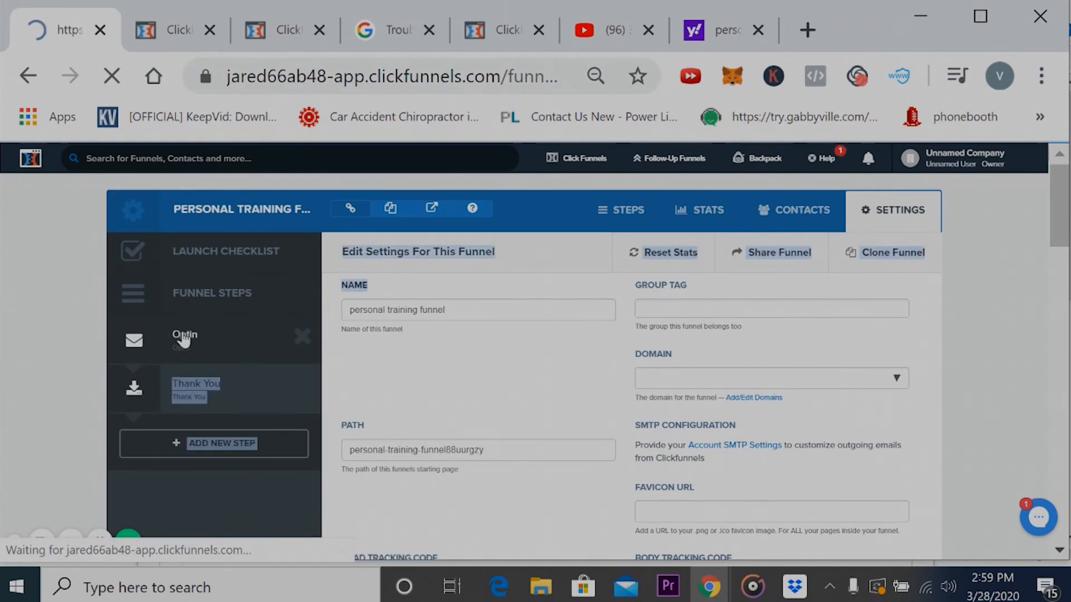